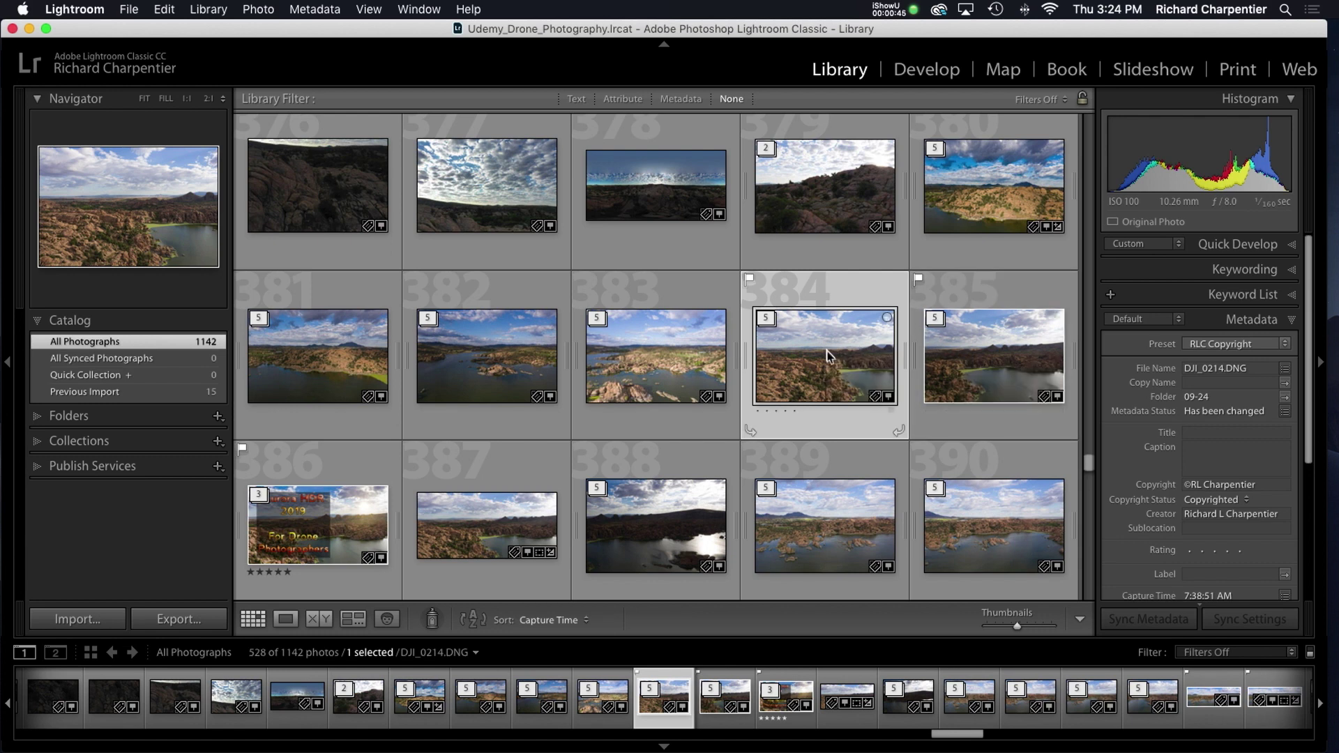
Examine the bracketed source photos DJI_0214.DNG and DJI_0219.DNG enlarged, switching between them, and return to the thumbnail grid.
double_click(841, 349)
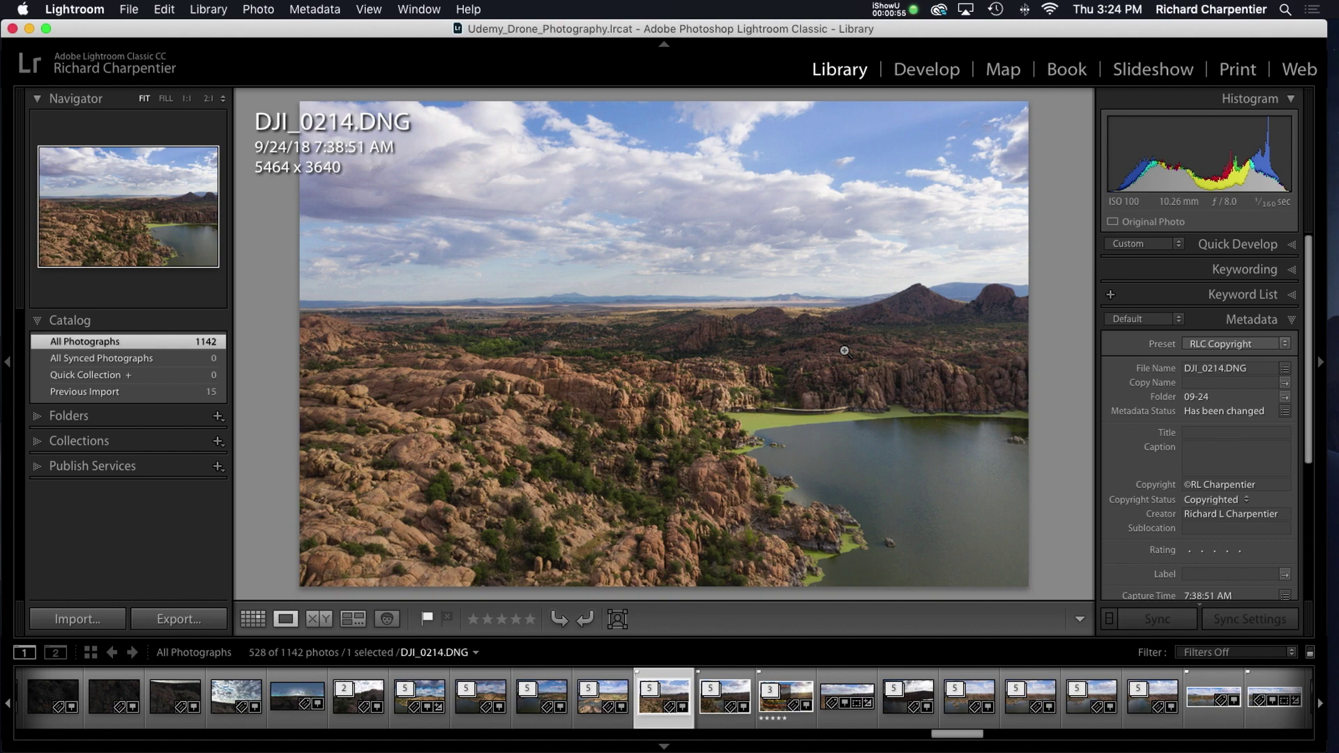
key("Right")
key("Left")
key("Right")
key("g")
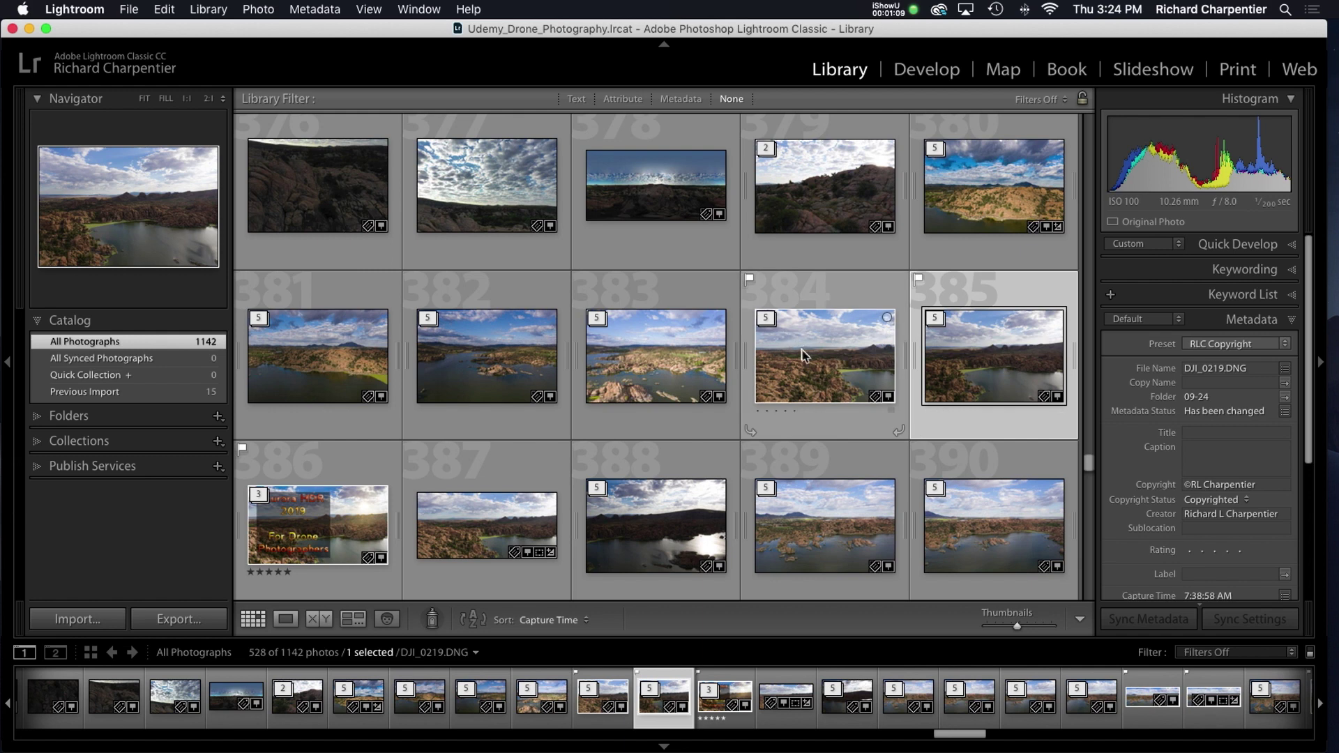
mouse_move(802, 355)
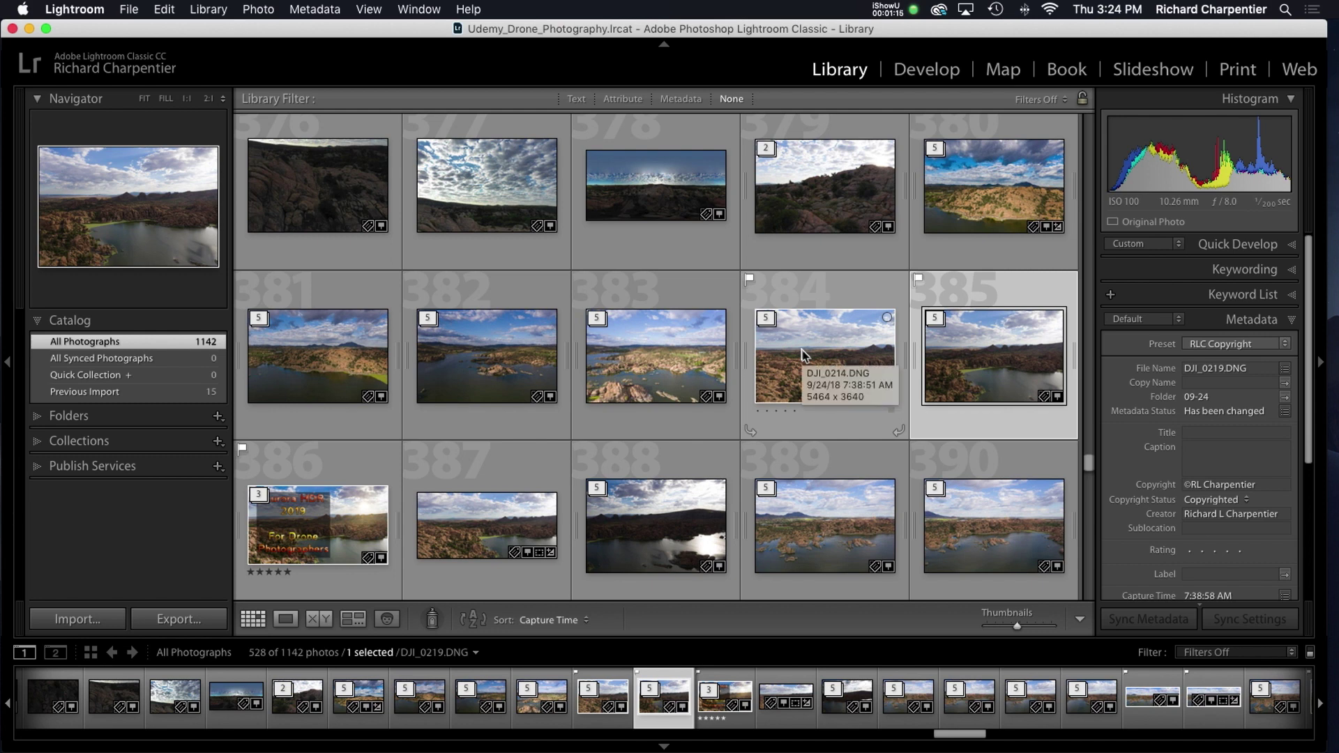
left_click_drag(811, 314, 993, 344)
double_click(828, 332)
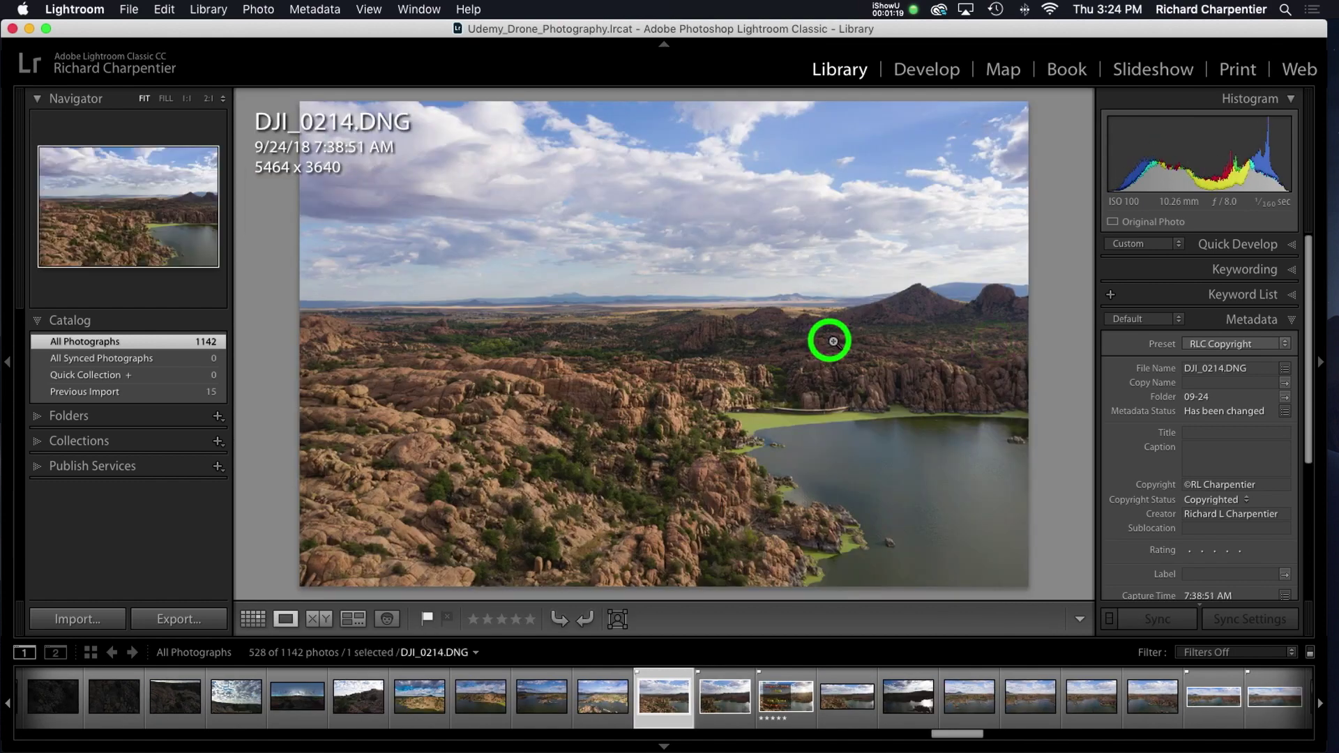
key("g")
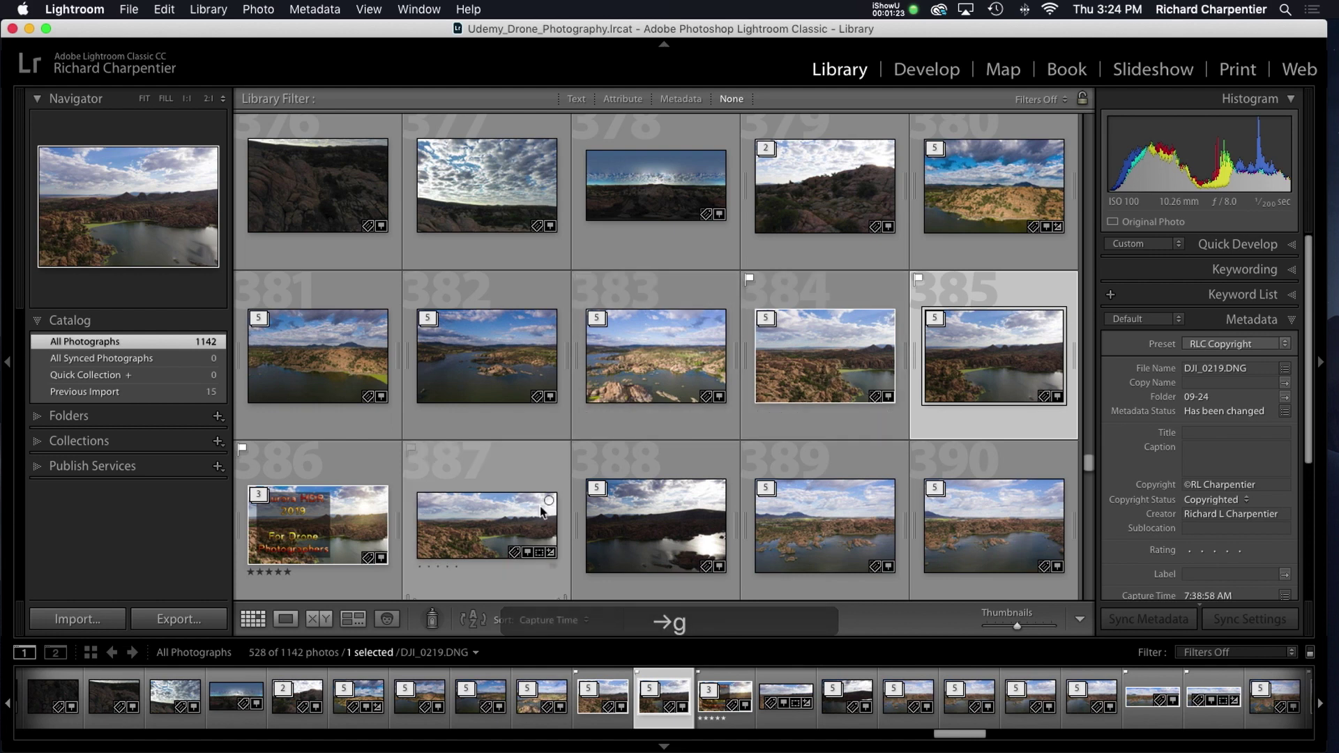
View the existing panorama DJI_0214-Pano.dng enlarged and return to the thumbnail grid.
left_click(493, 521)
left_click(493, 520)
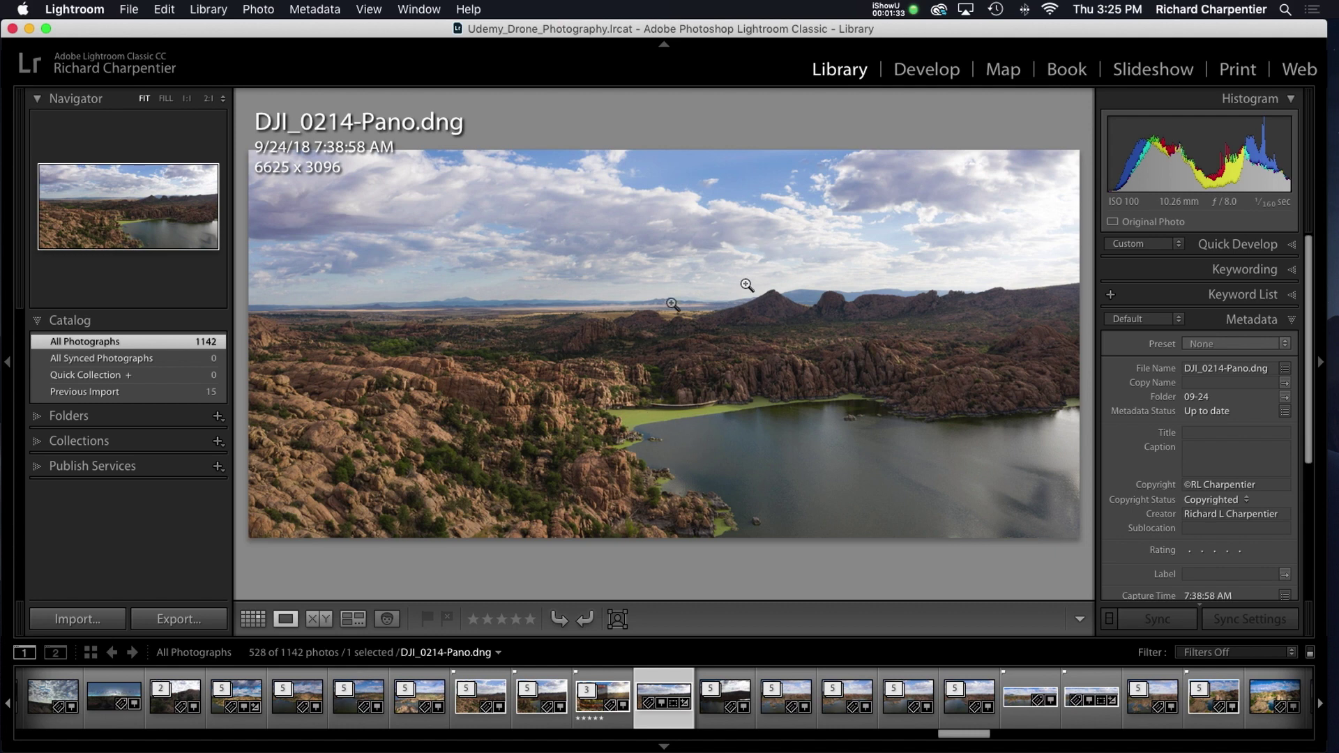
key("g")
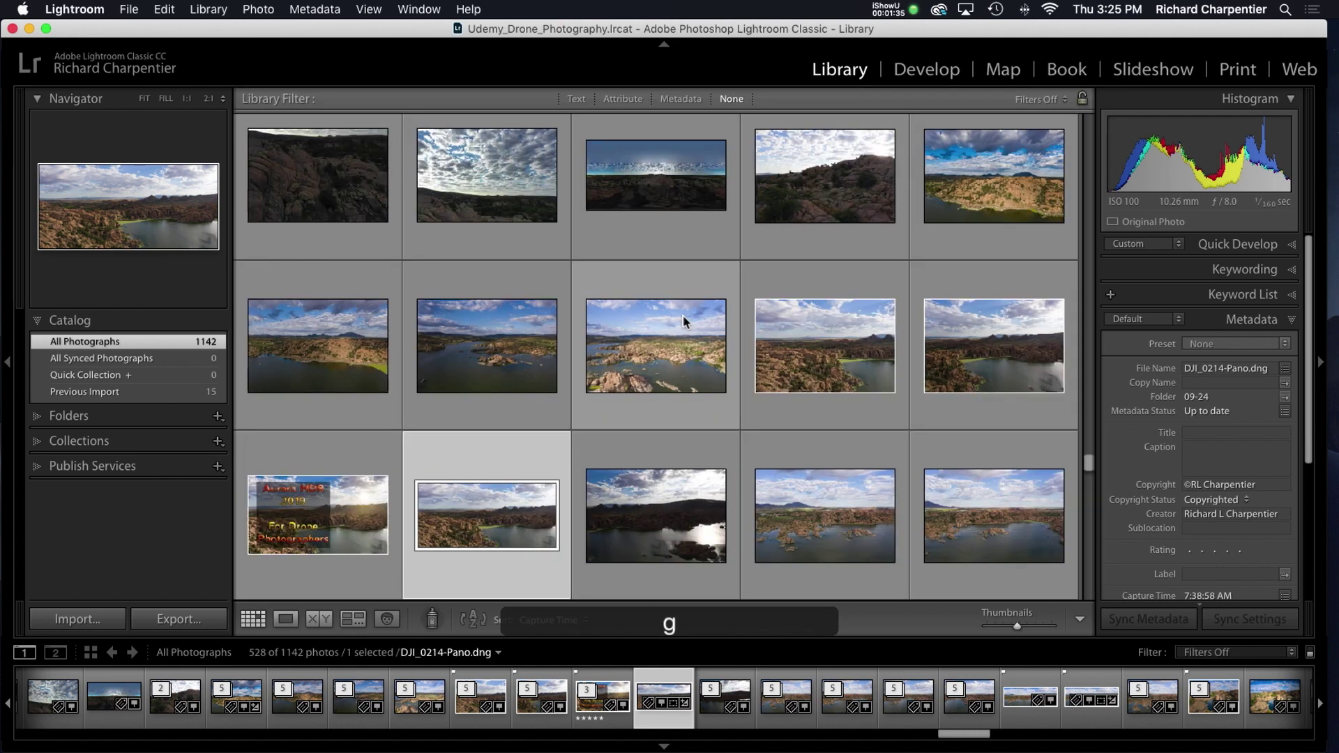
Expand the DJI_0214 and DJI_0219 stacks and merge their ten photos into an HDR panorama using Cylindrical projection, Auto Crop and Auto Settings.
left_click(767, 311)
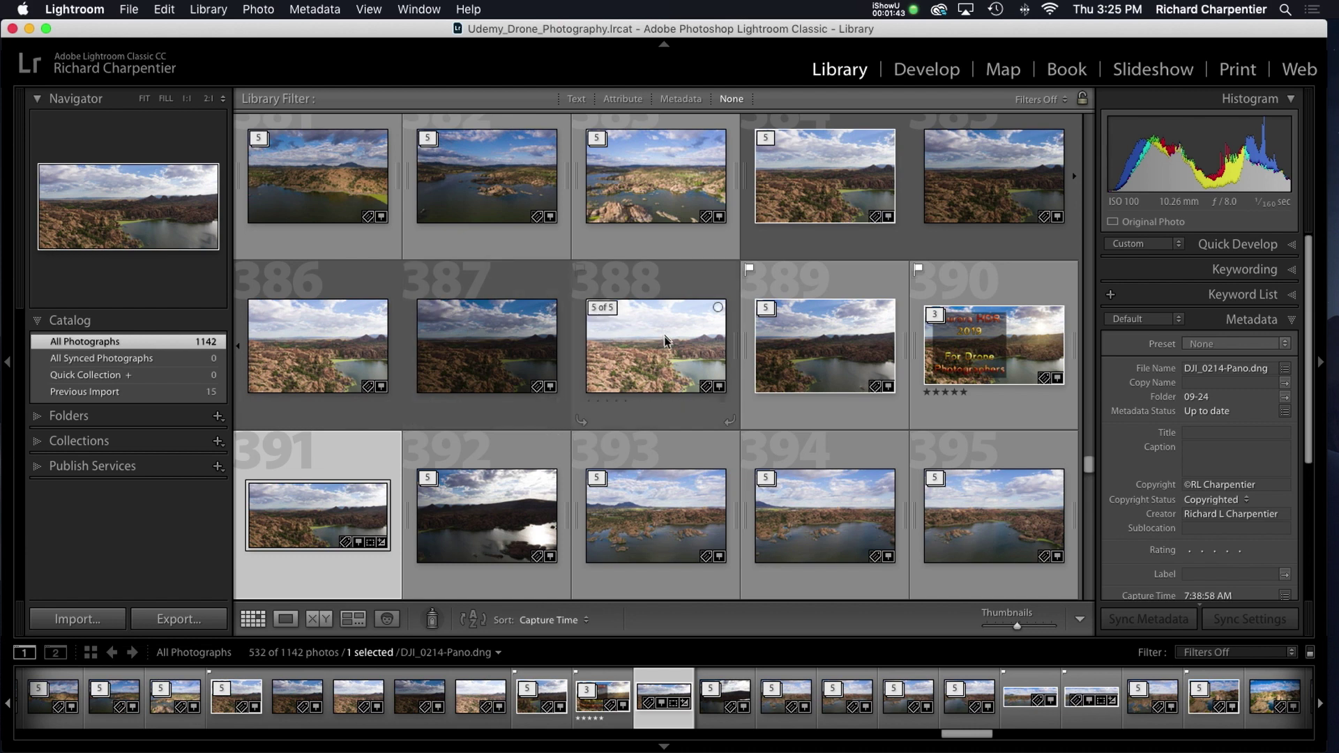
left_click(773, 314)
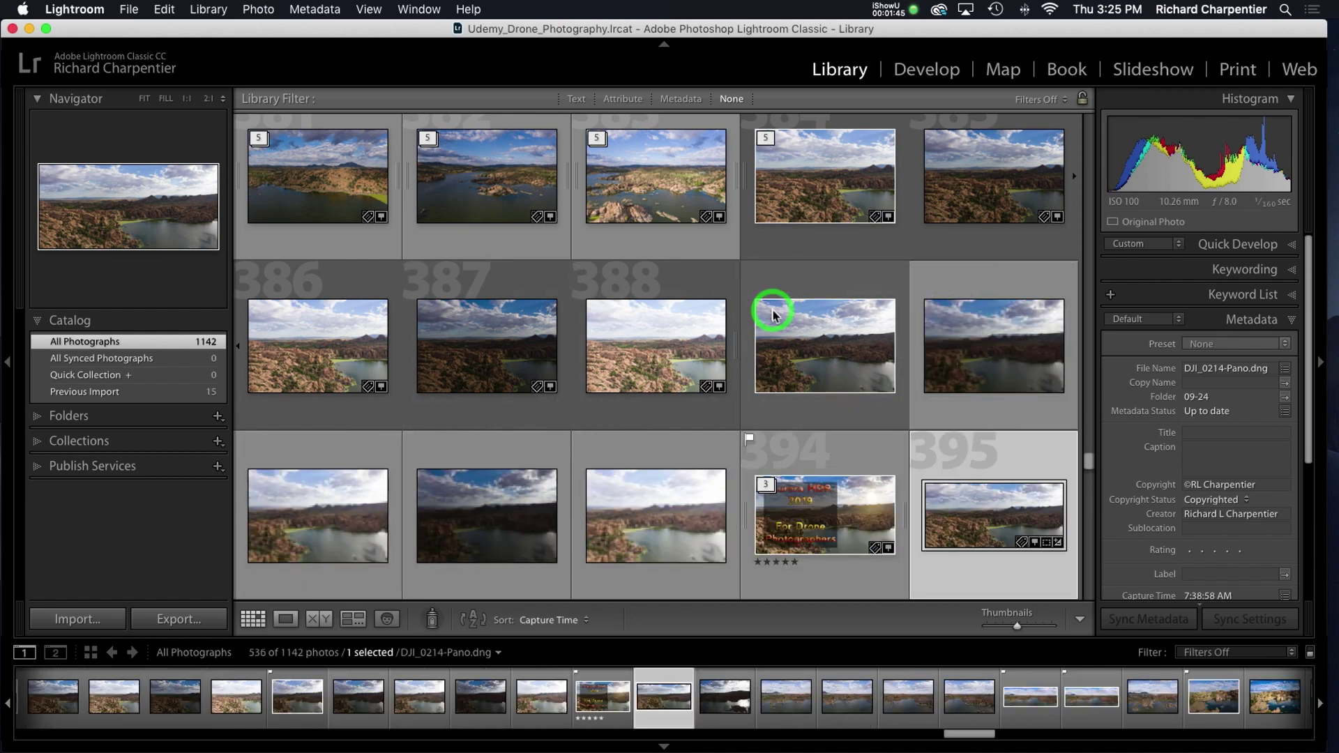
left_click(816, 206)
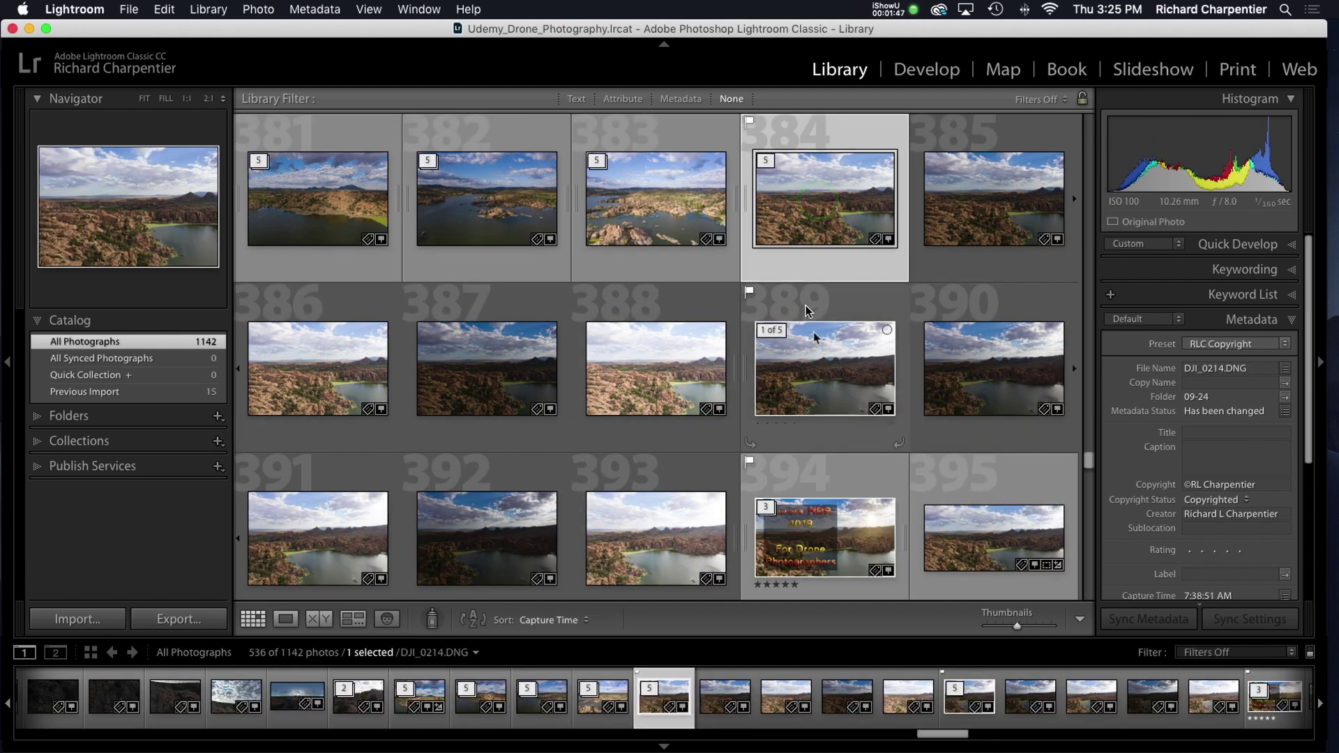
left_click(646, 539, "shift")
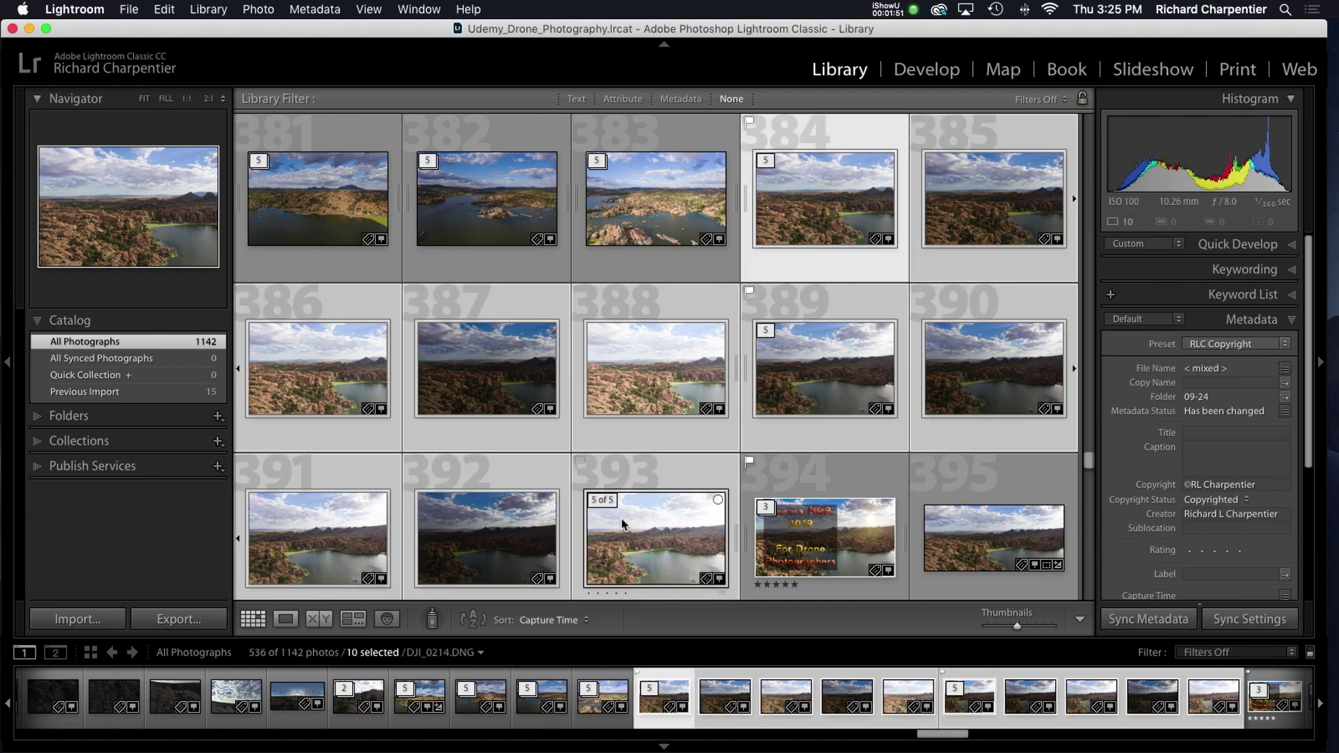
right_click(627, 512)
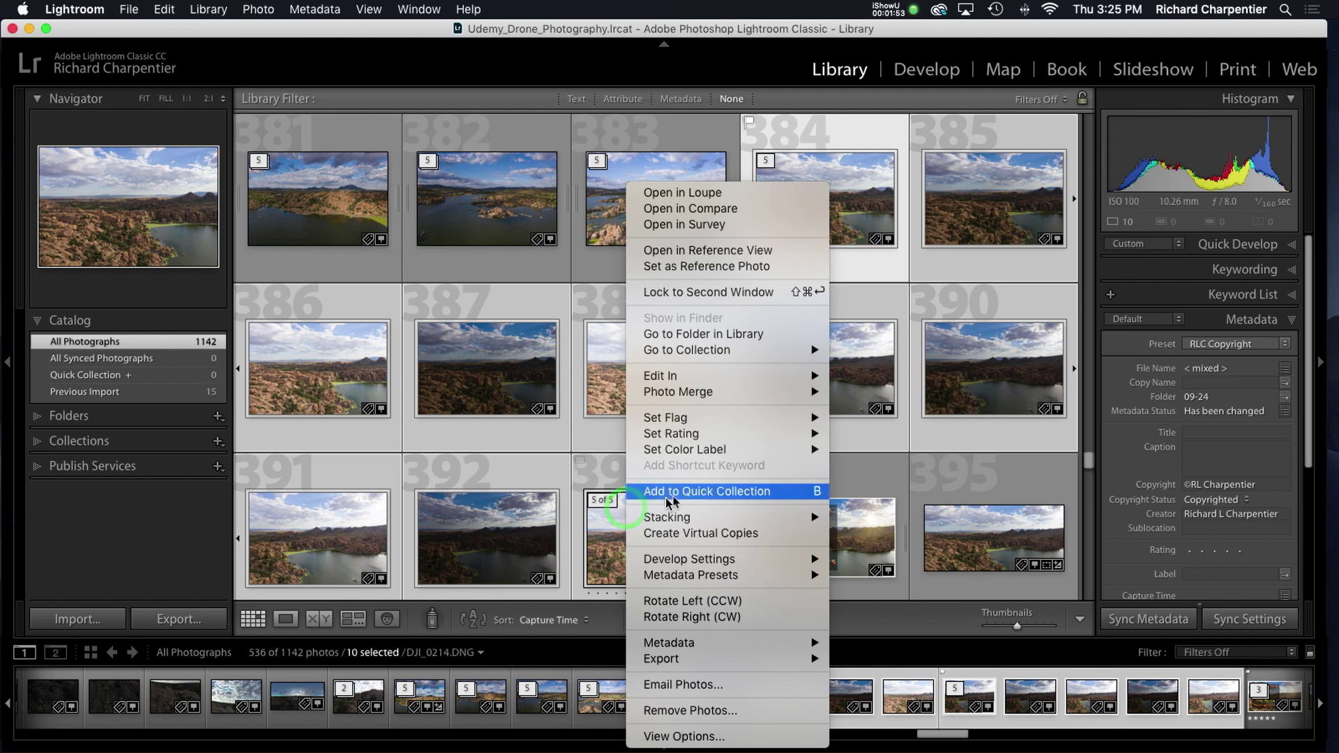
mouse_move(722, 393)
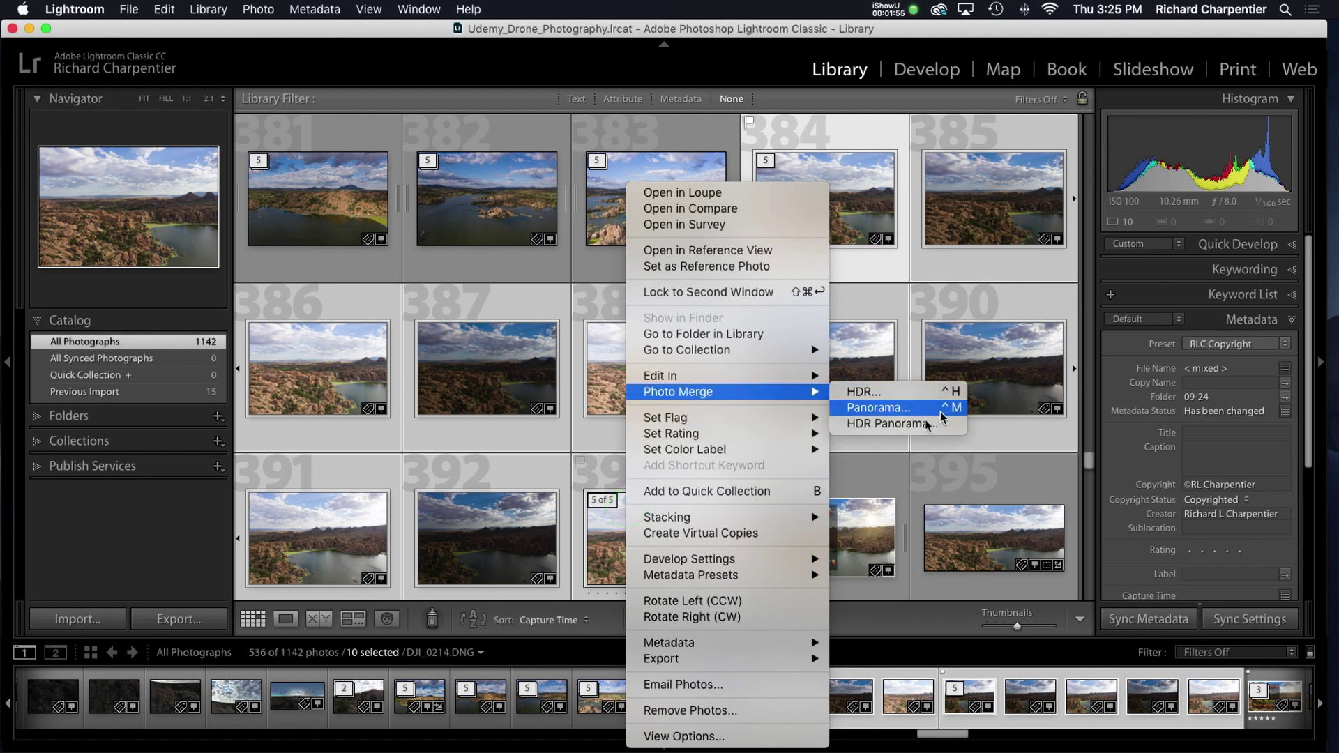
left_click(915, 424)
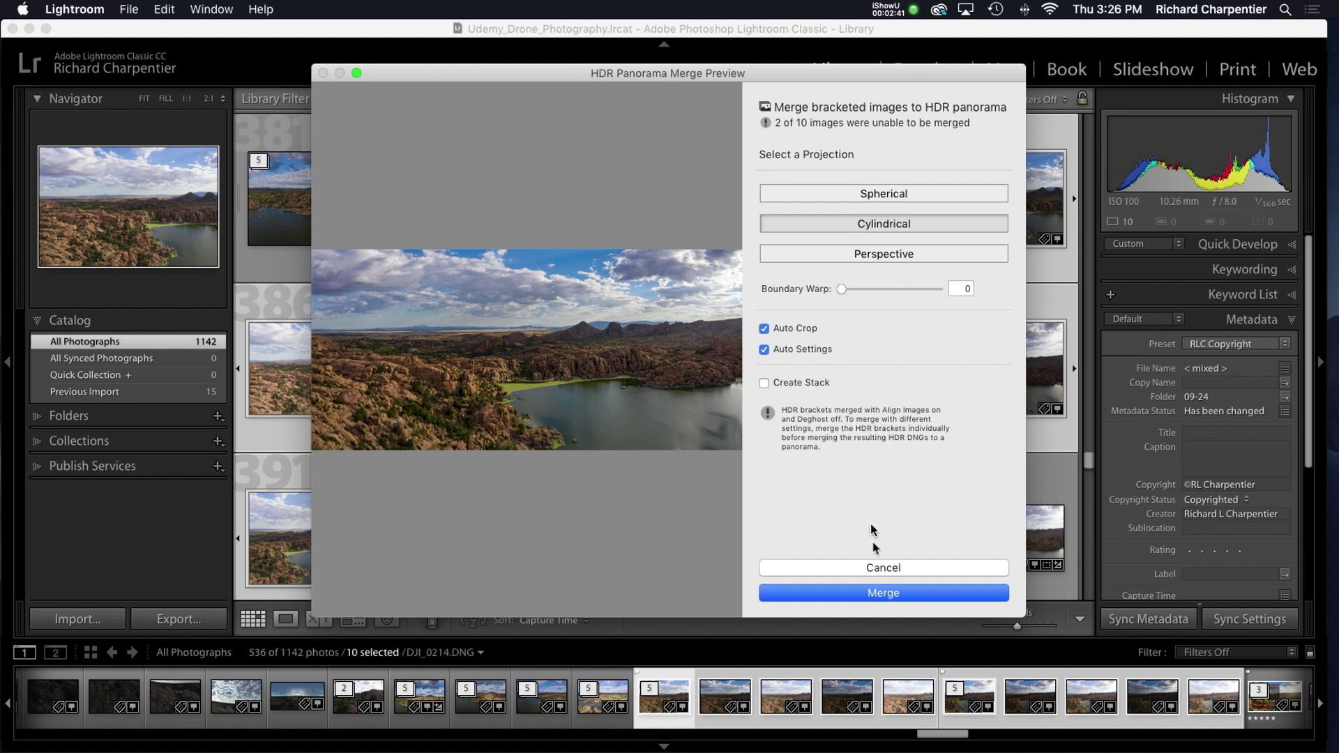
left_click(876, 590)
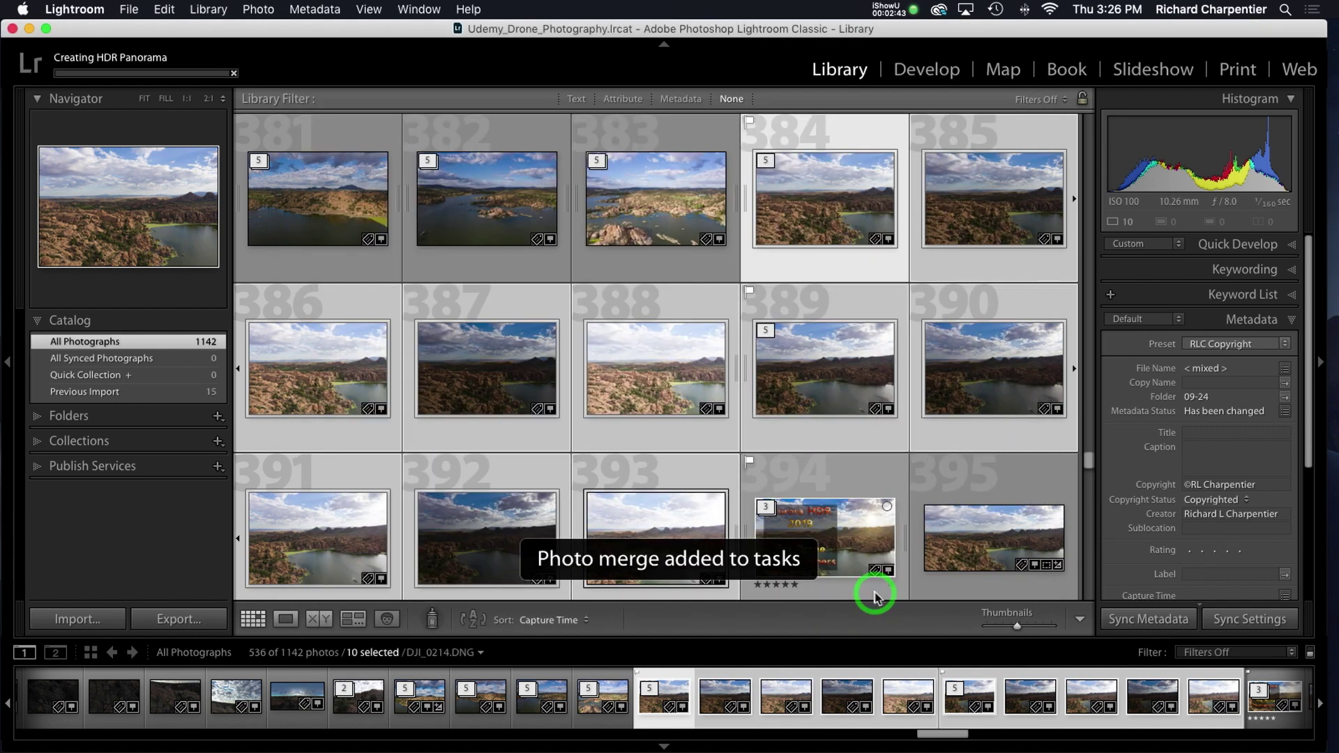
scroll(788, 417, "down", 2)
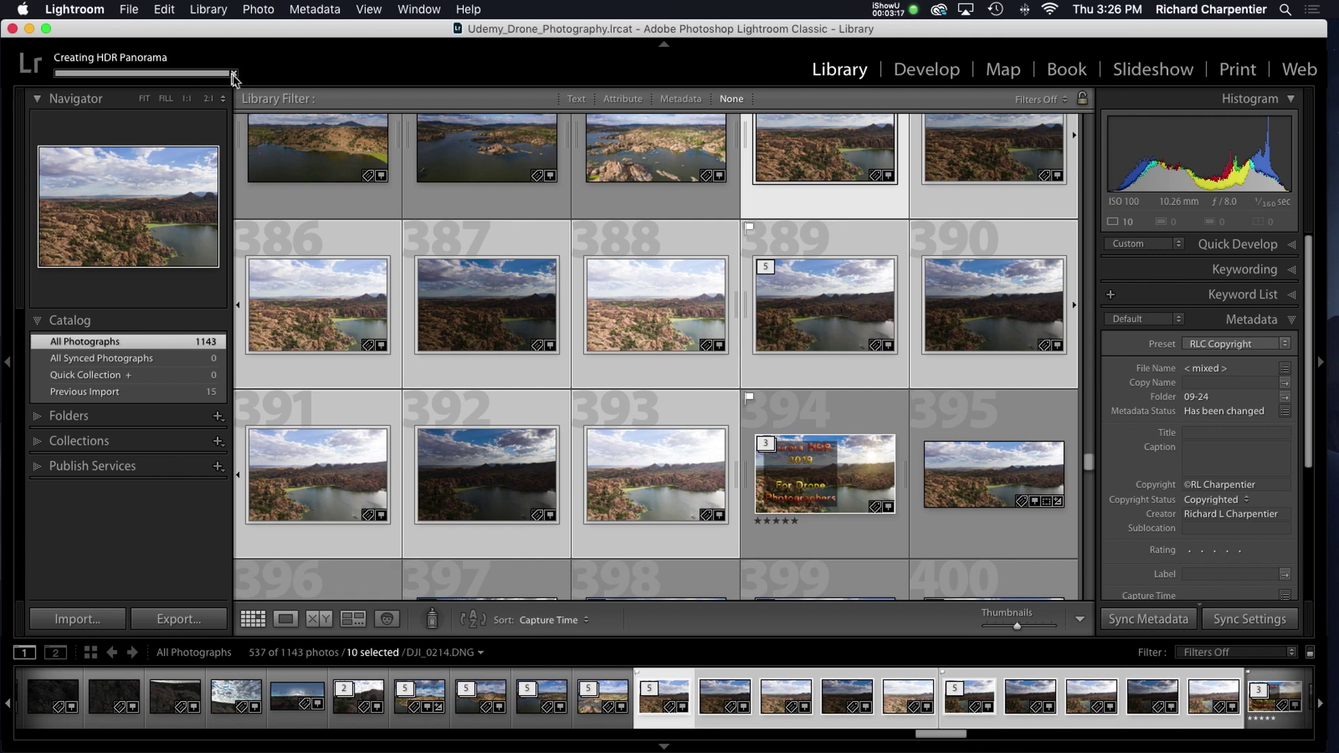
left_click(234, 74)
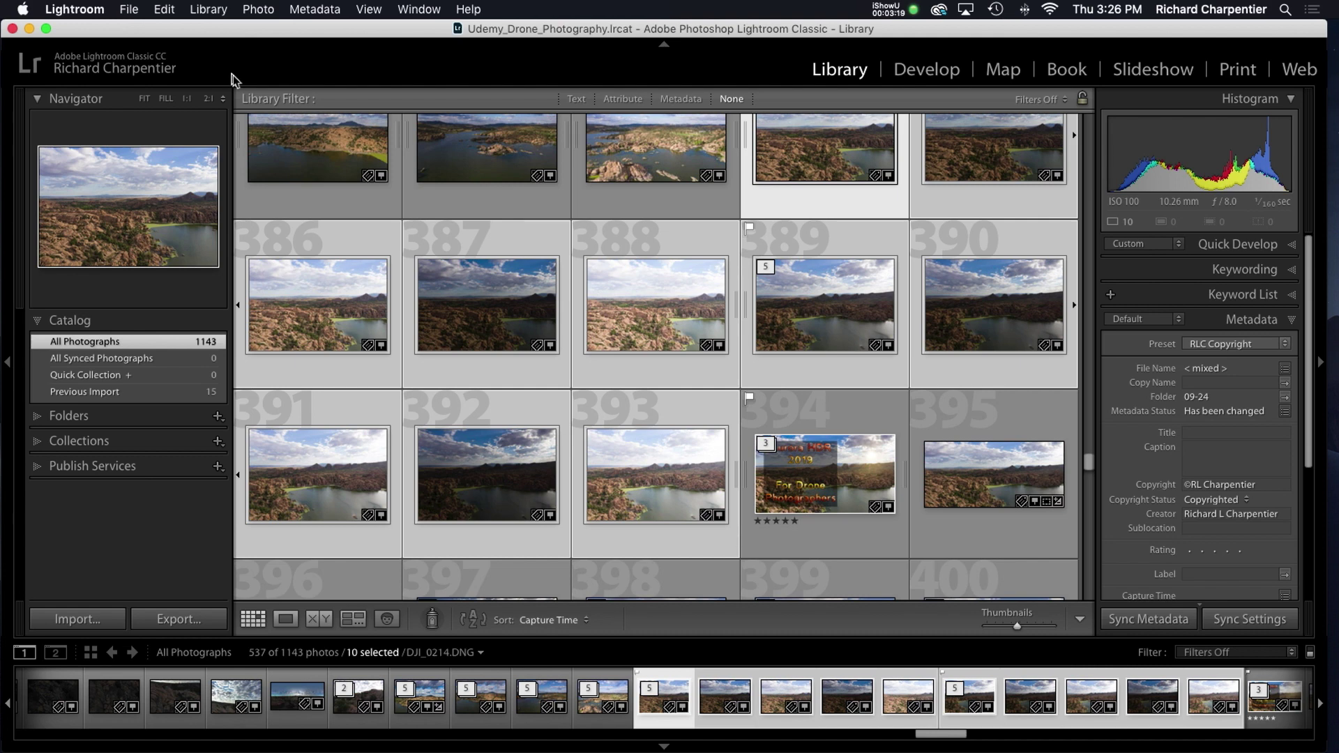
Open the new HDR panorama enlarged and alternate between it and DJI_0214-Pano.dng to examine differences in sky and shadows.
scroll(823, 263, "down", 3)
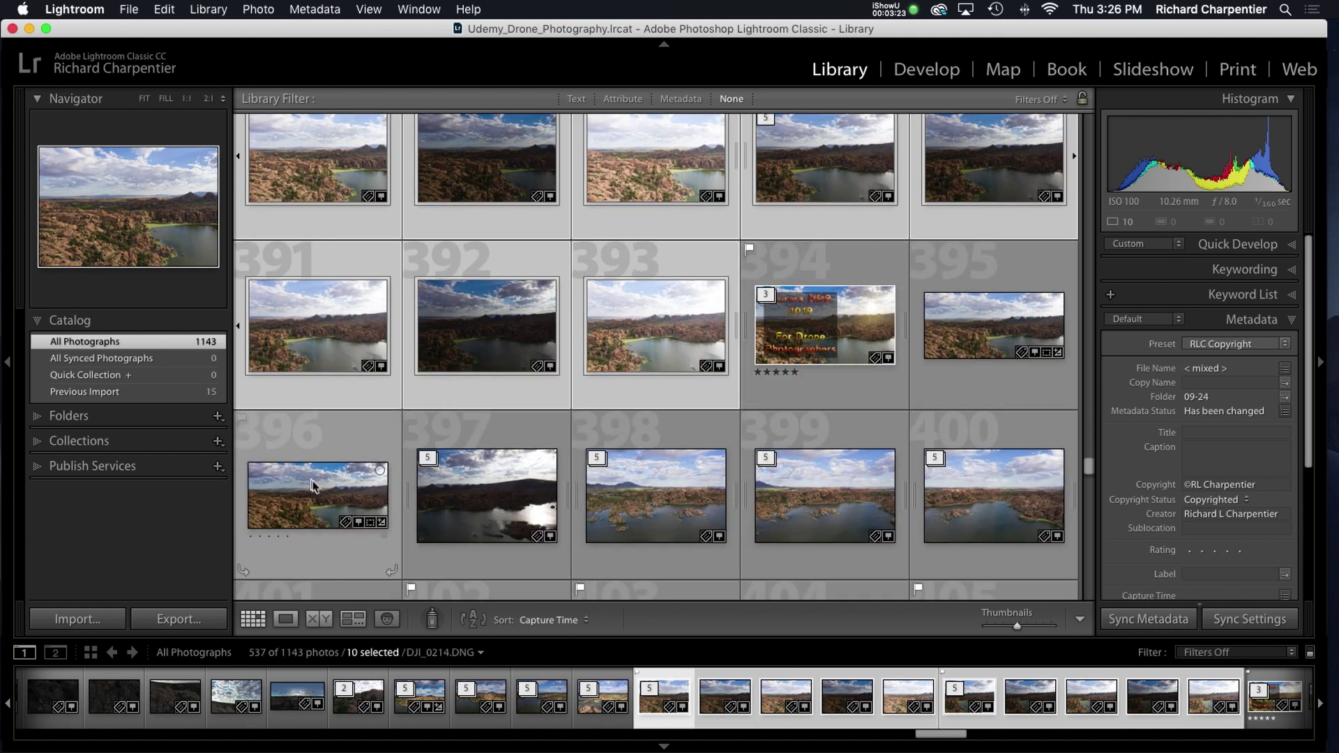
double_click(313, 484)
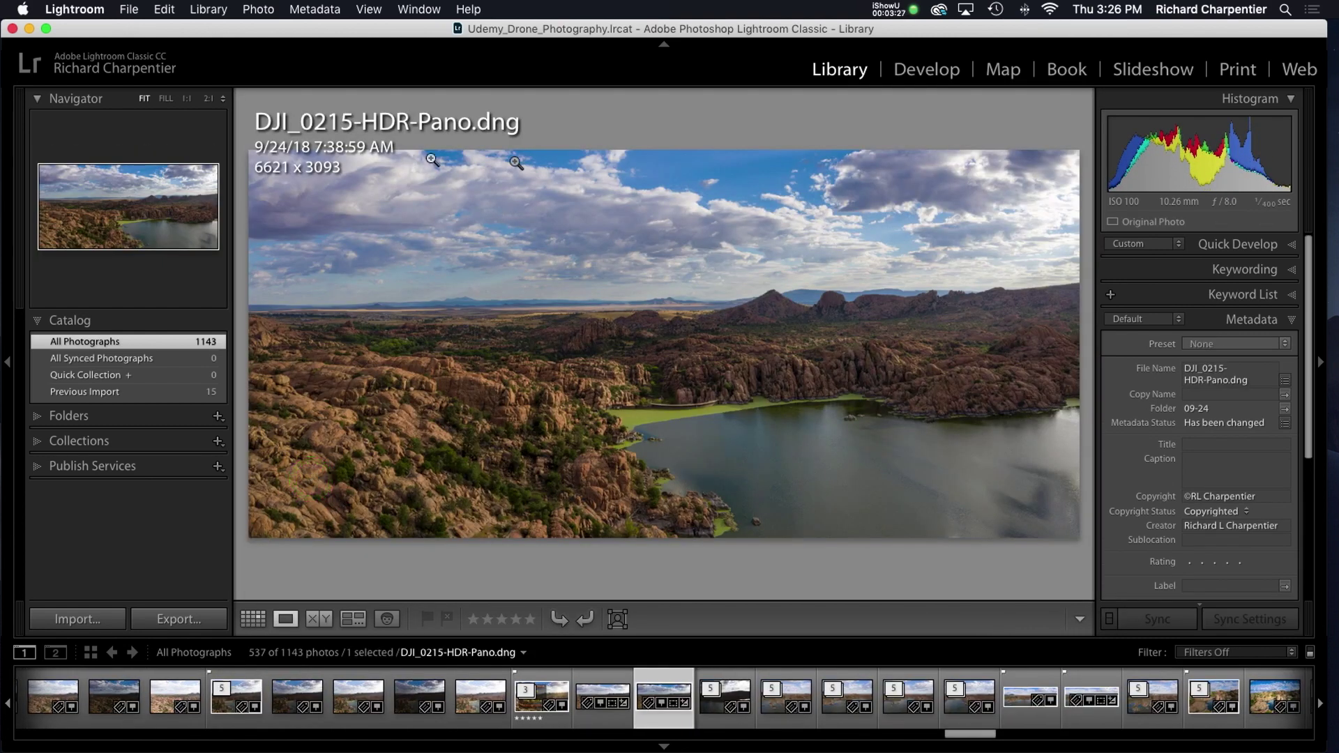
key("Left")
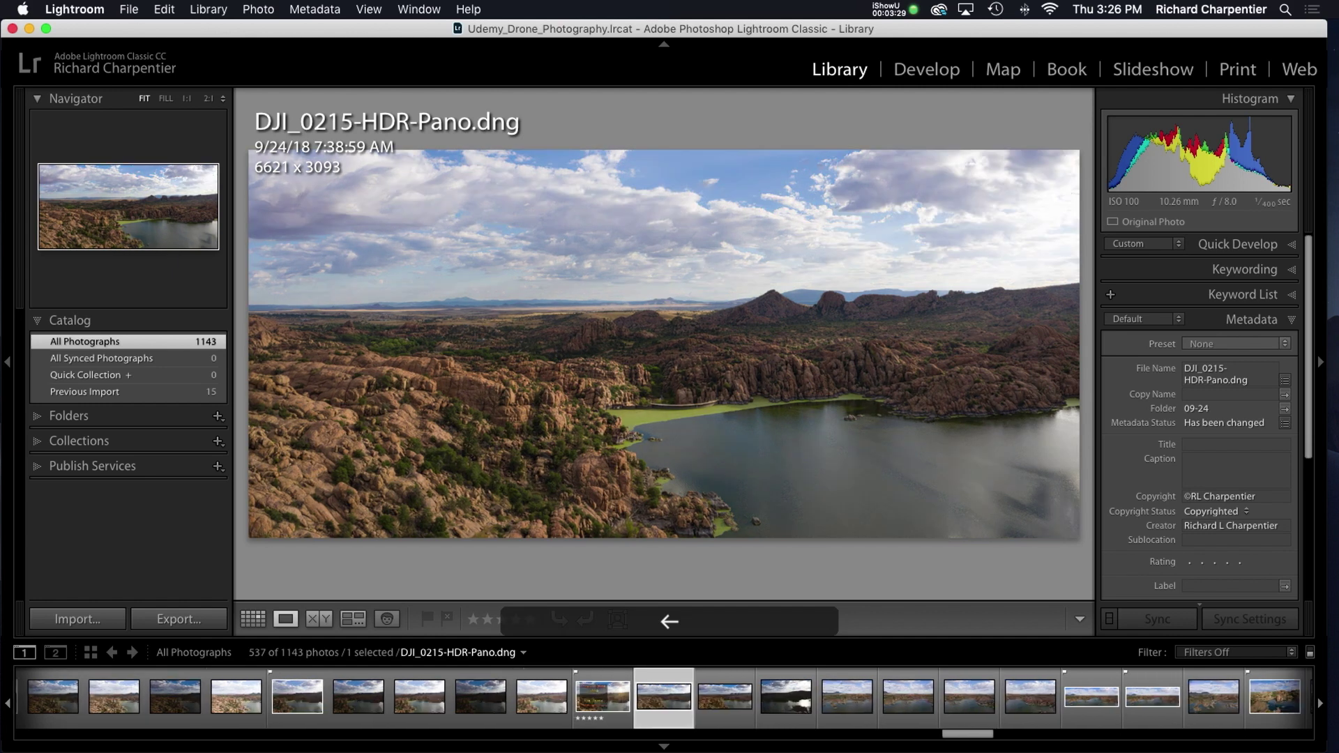
key("Right")
key("Left")
key("Right")
key("Left")
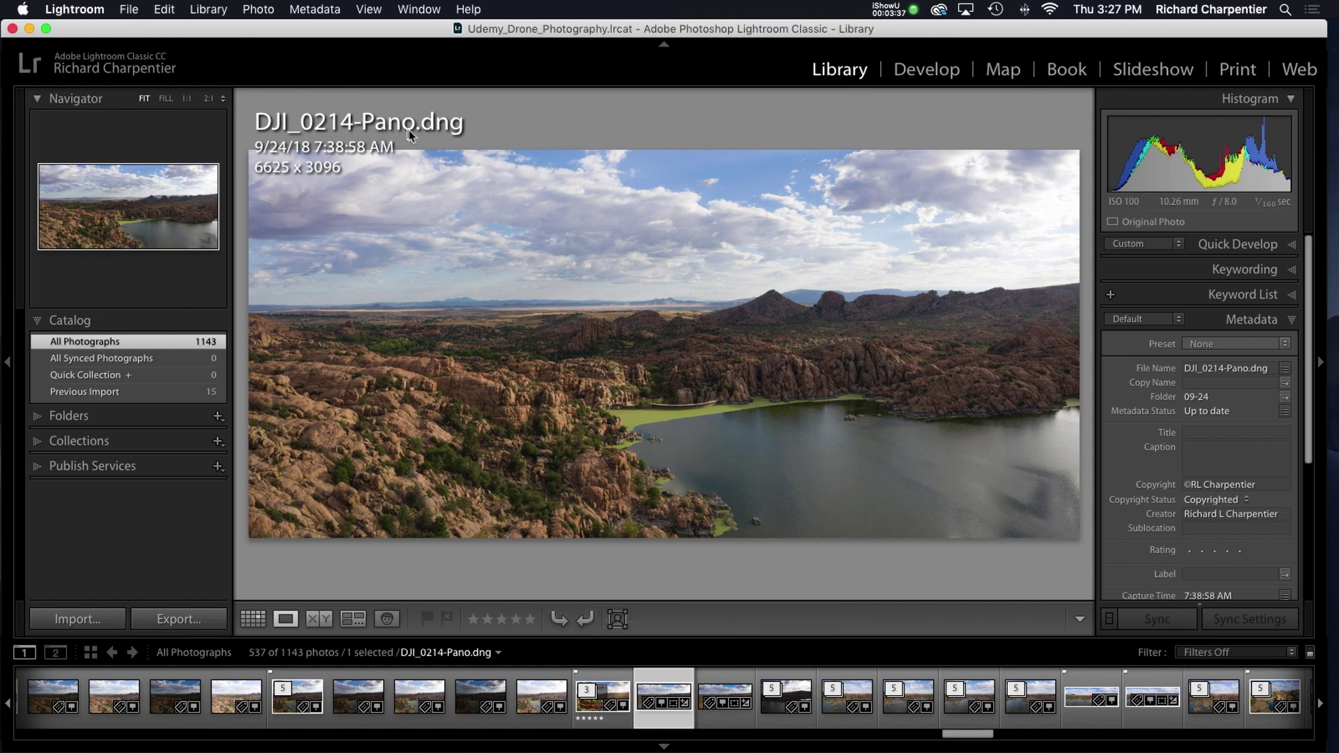
key("Right")
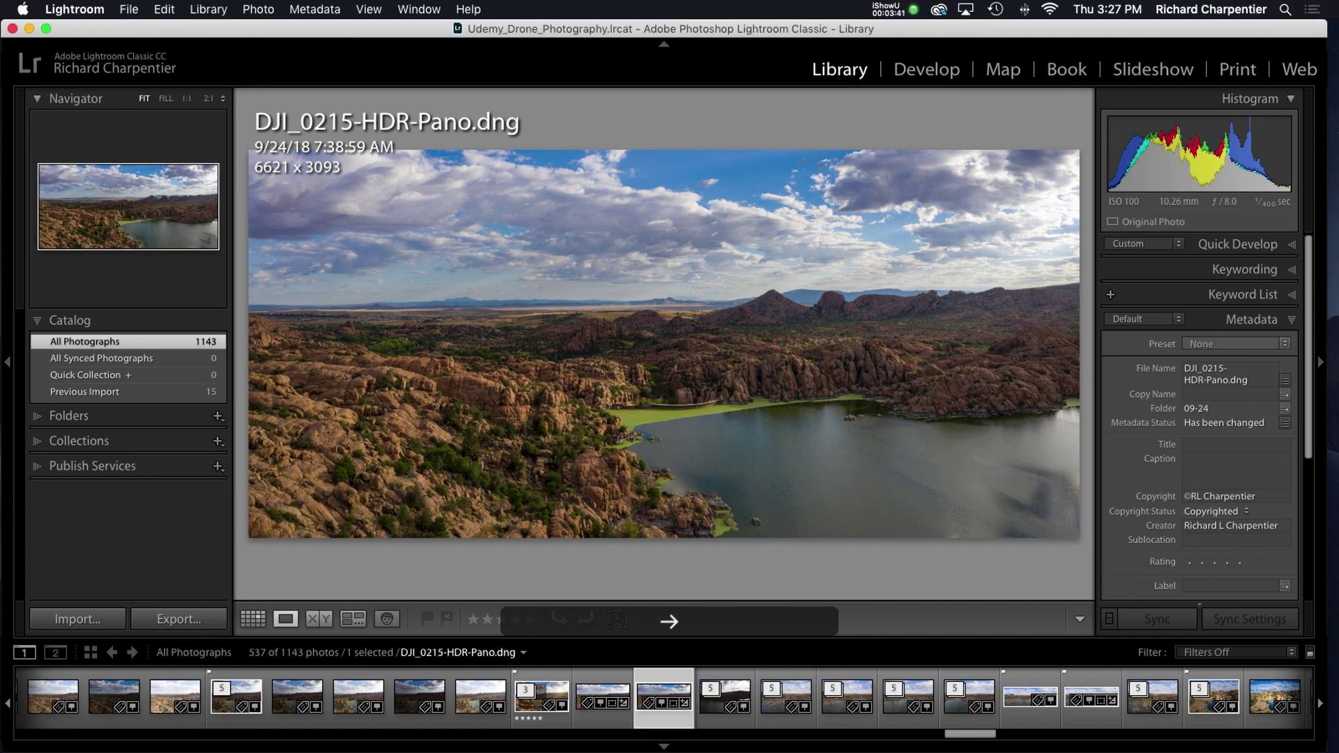
key("Left")
key("g")
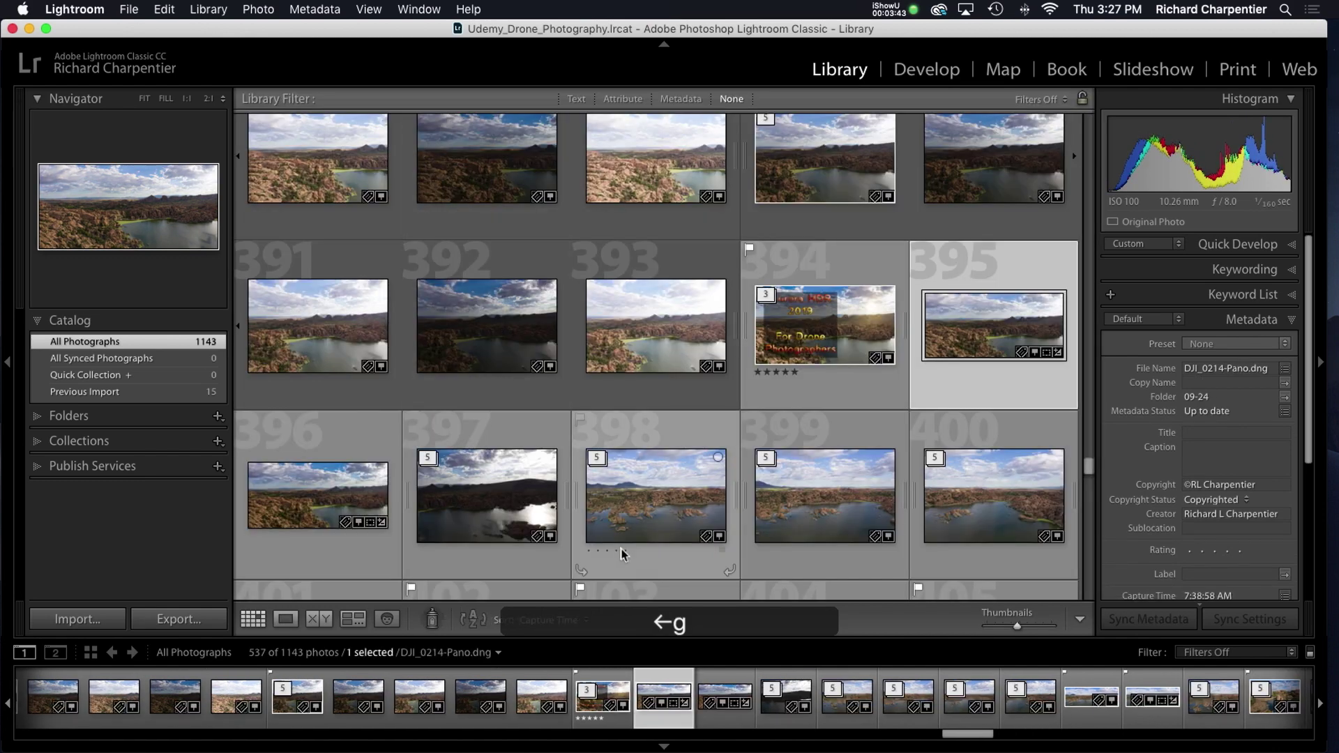
Select both panoramas and examine them side by side in Compare view, temporarily enlarged by hiding the side panels.
left_click(311, 513, "super")
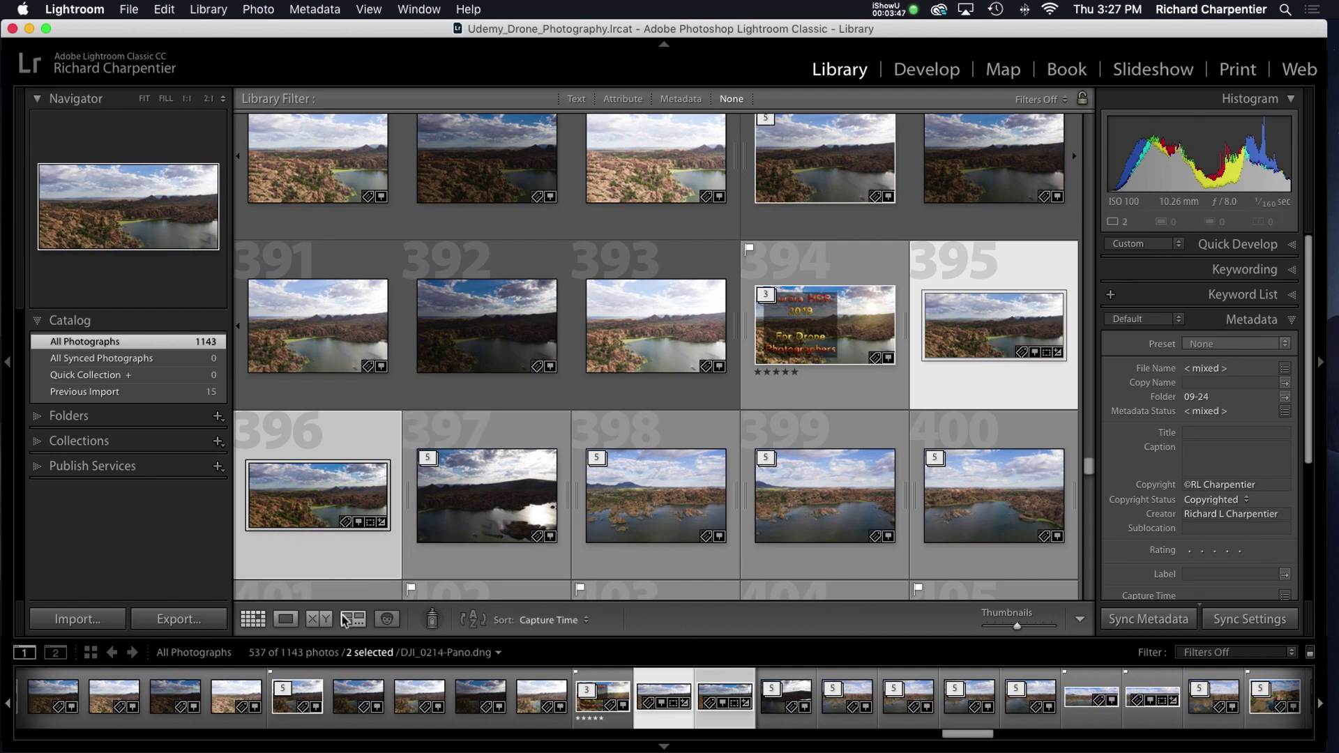
left_click(320, 619)
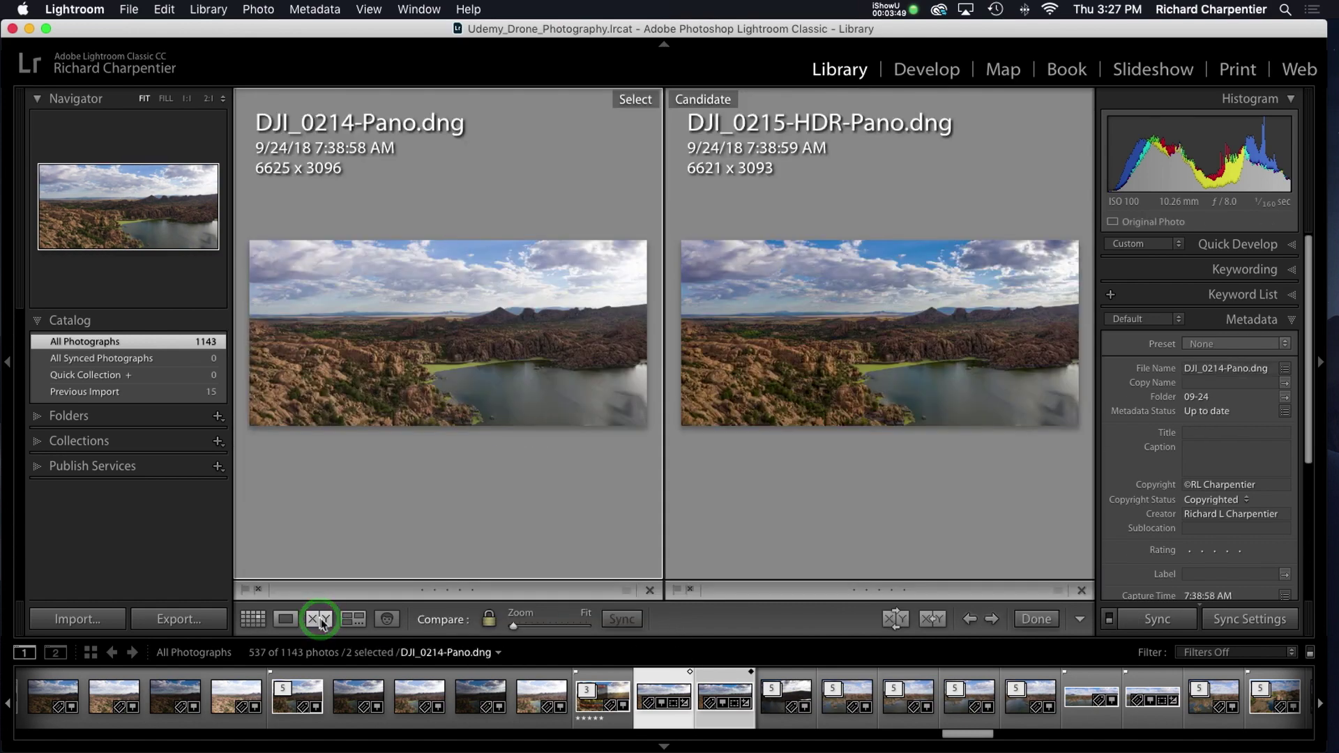
key("Tab")
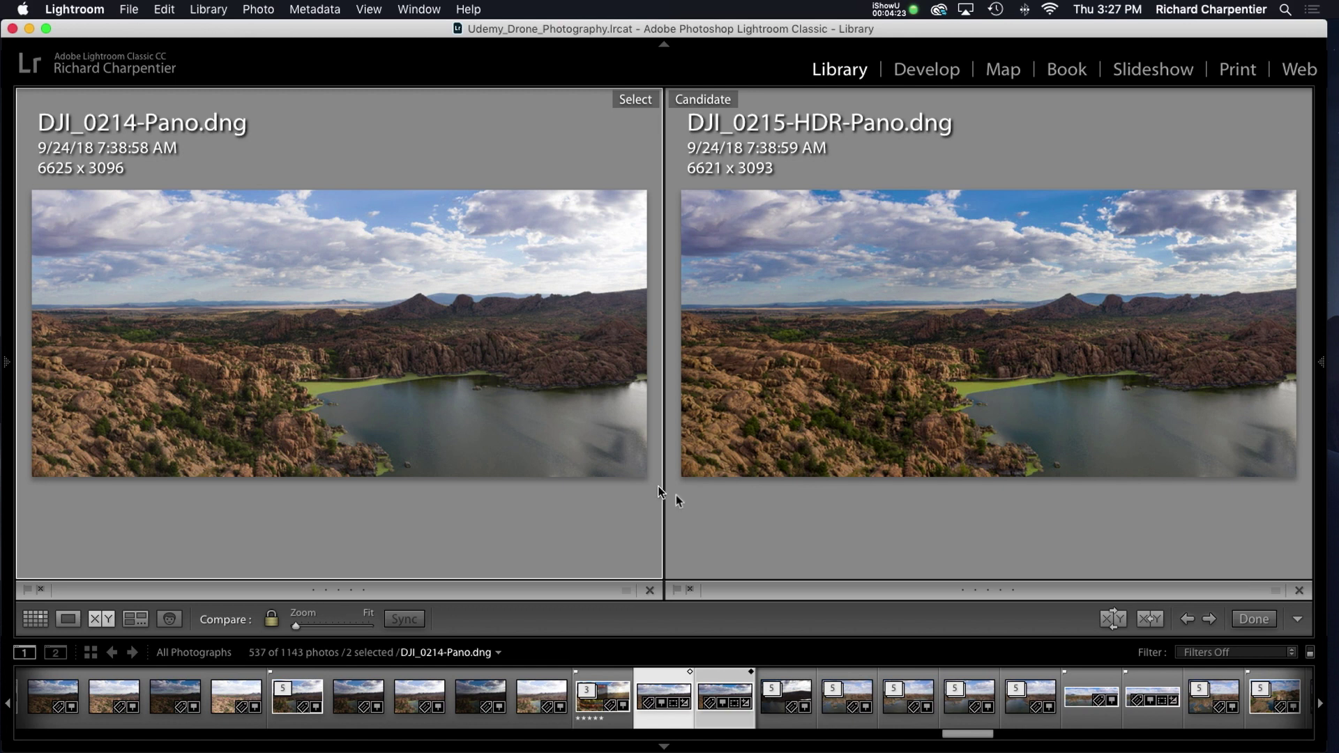
key("Tab")
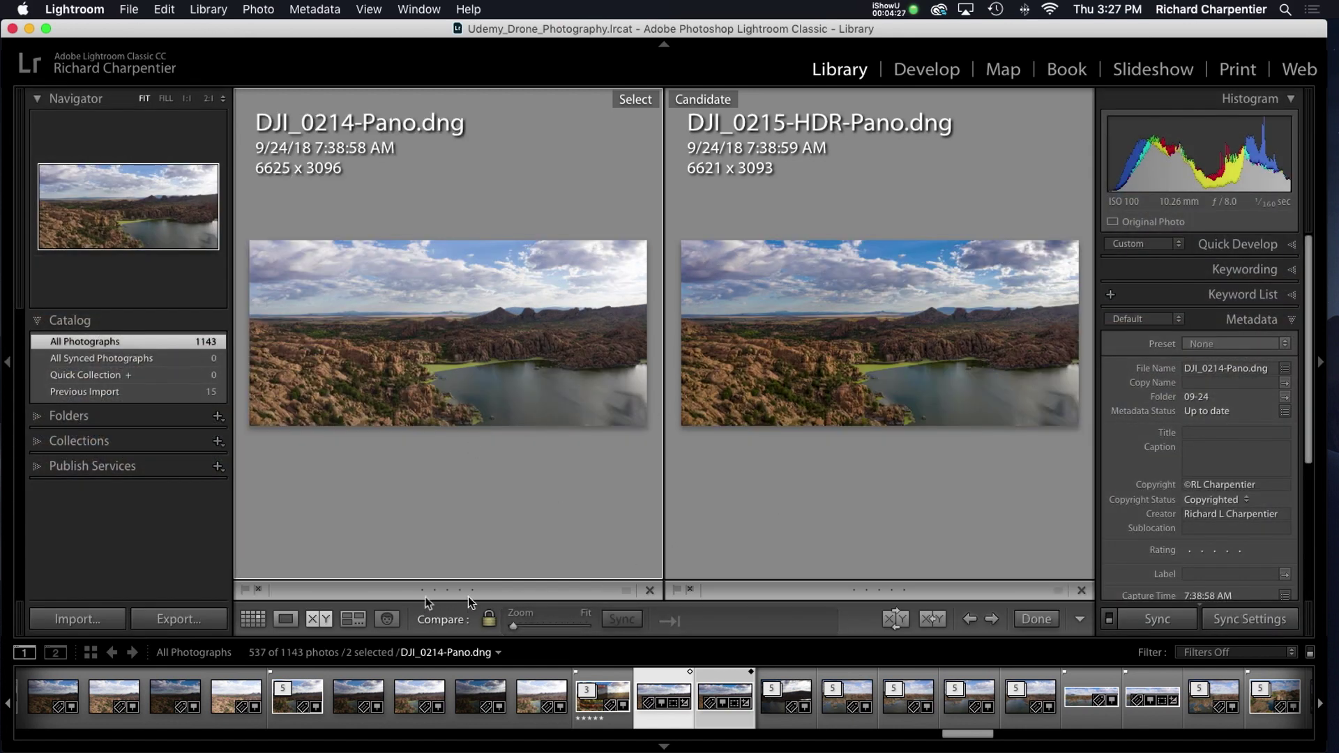
left_click(284, 621)
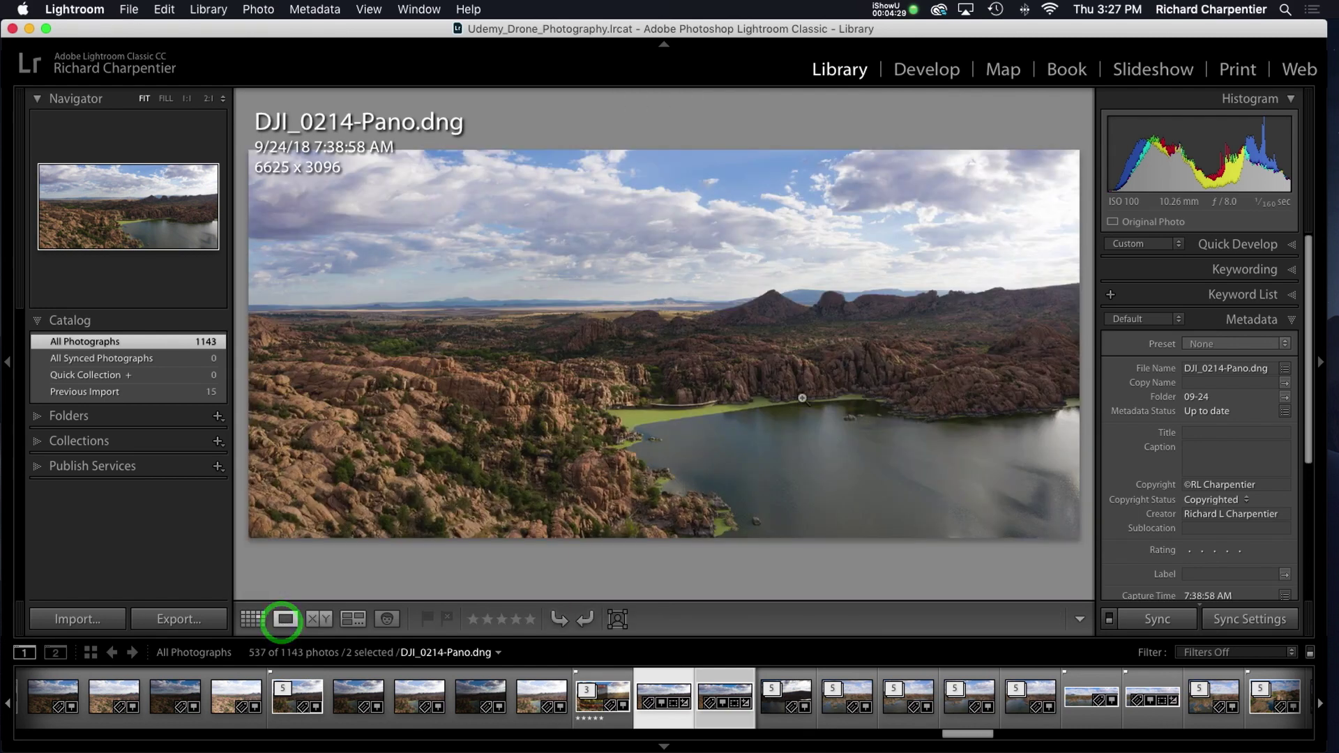
Return to the thumbnail grid and collapse the two five-photo stacks used for the merge.
key("g")
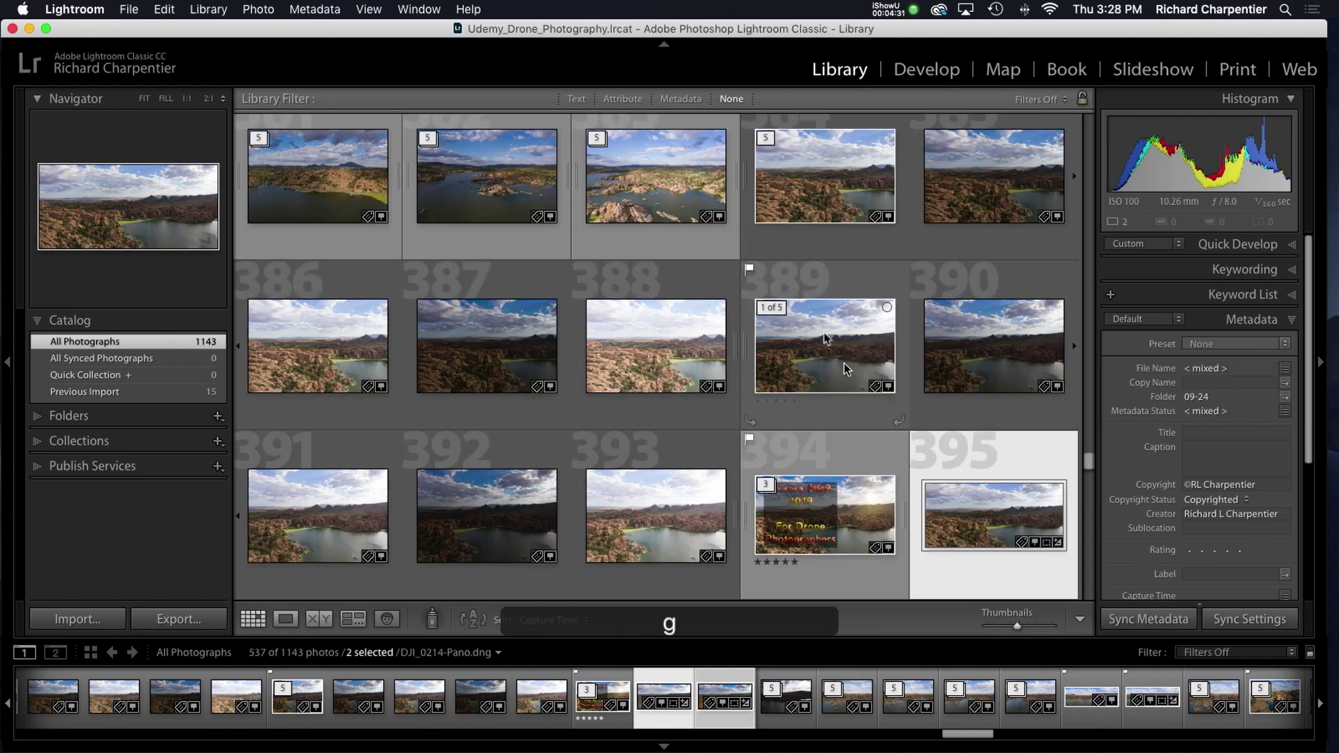
left_click(772, 139)
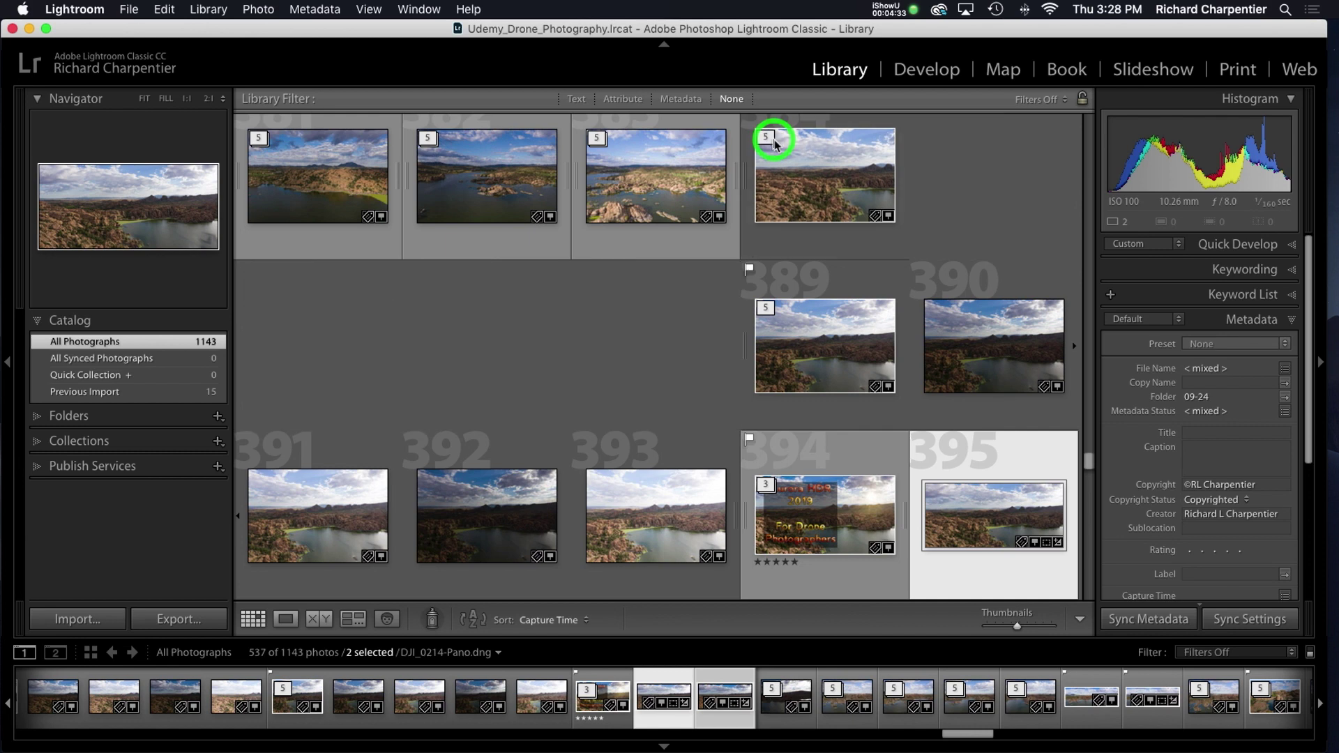
left_click(939, 140)
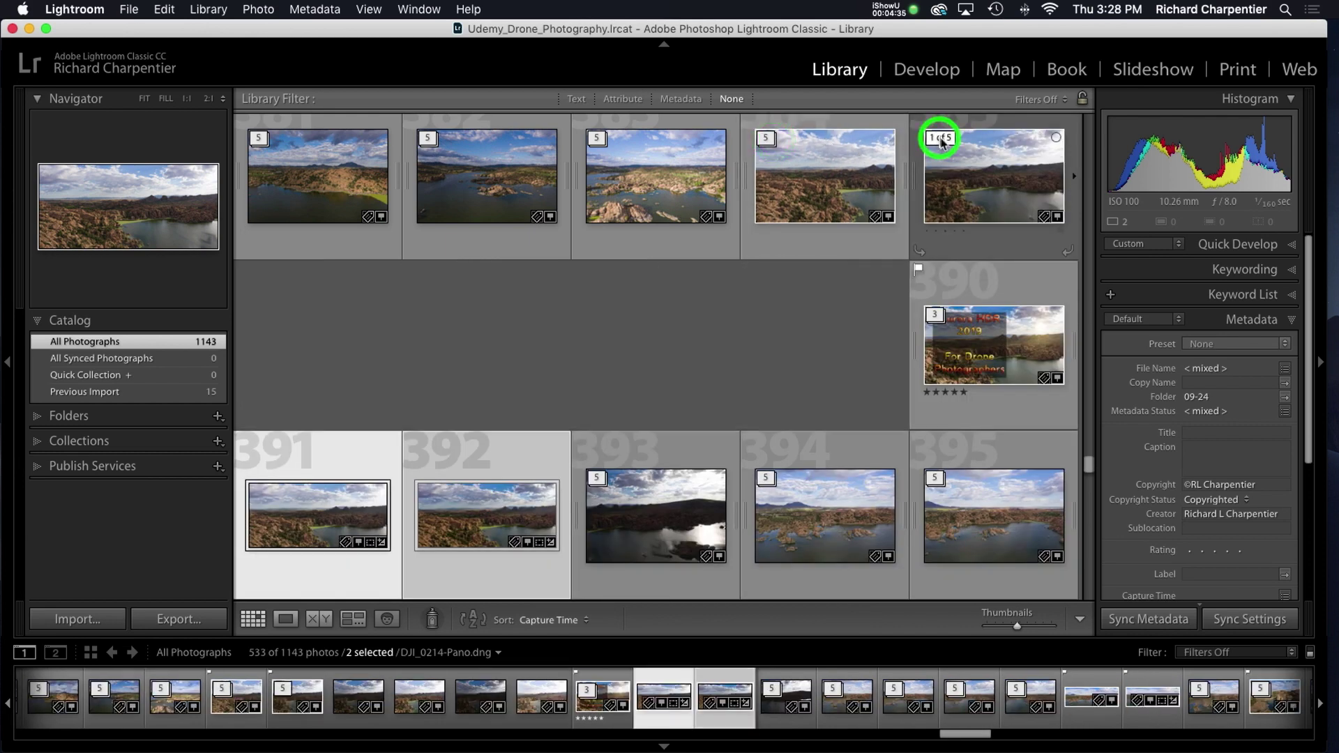
View DJI_0214-Pano.dng and DJI_0215-HDR-Pano.dng enlarged once more, and select only DJI_0214-Pano.dng in the grid.
double_click(497, 346)
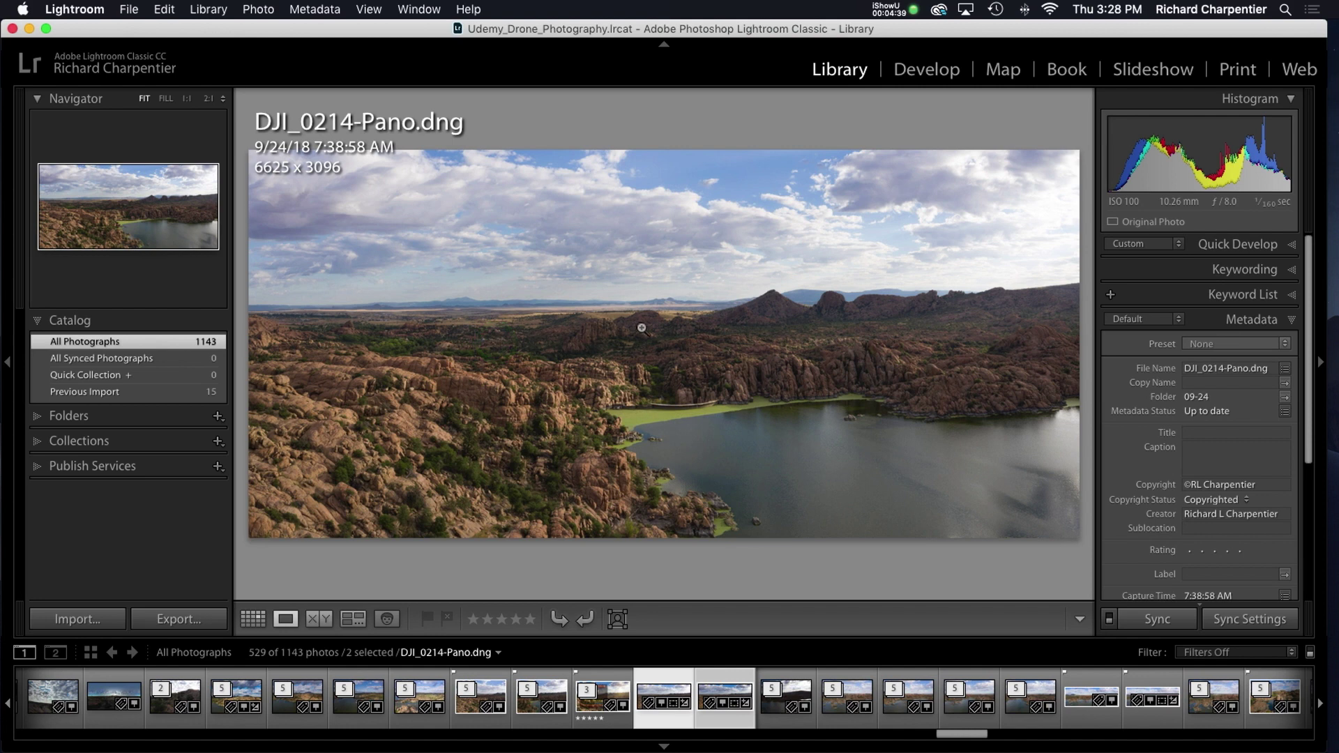
key("Right")
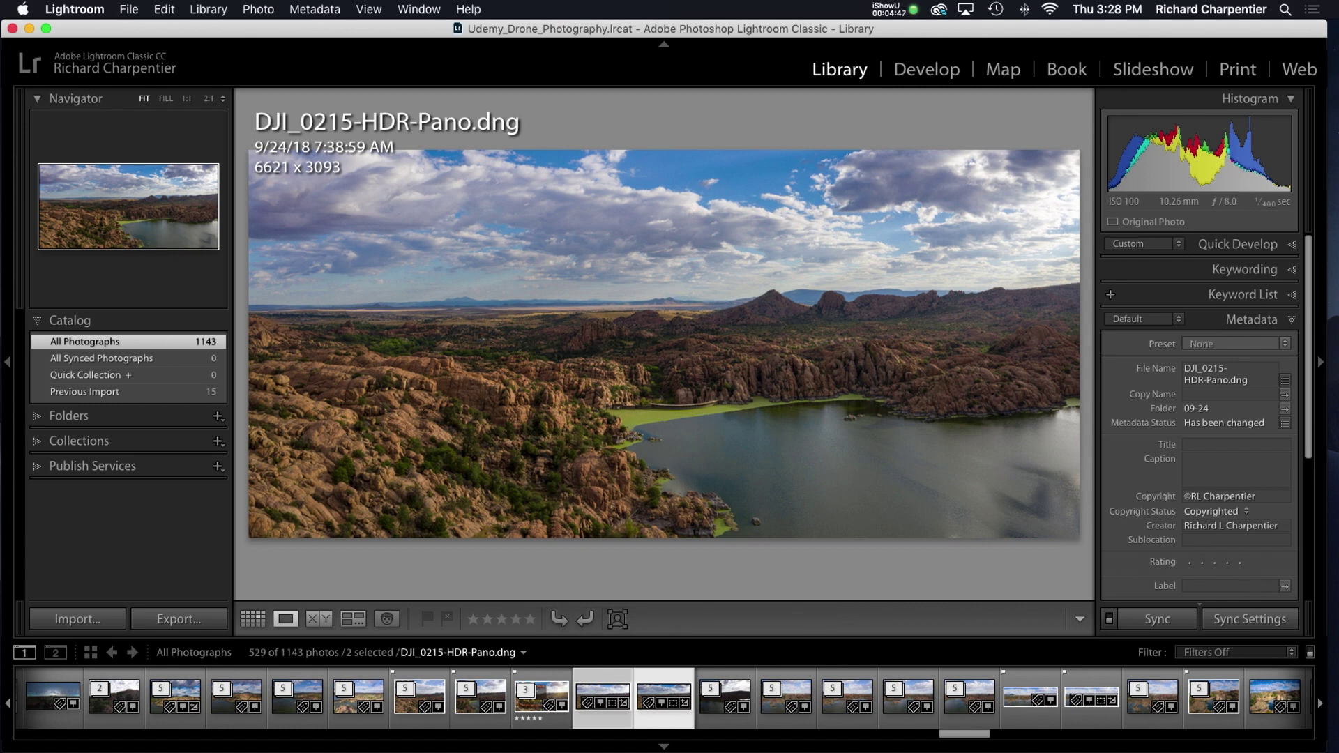
key("g")
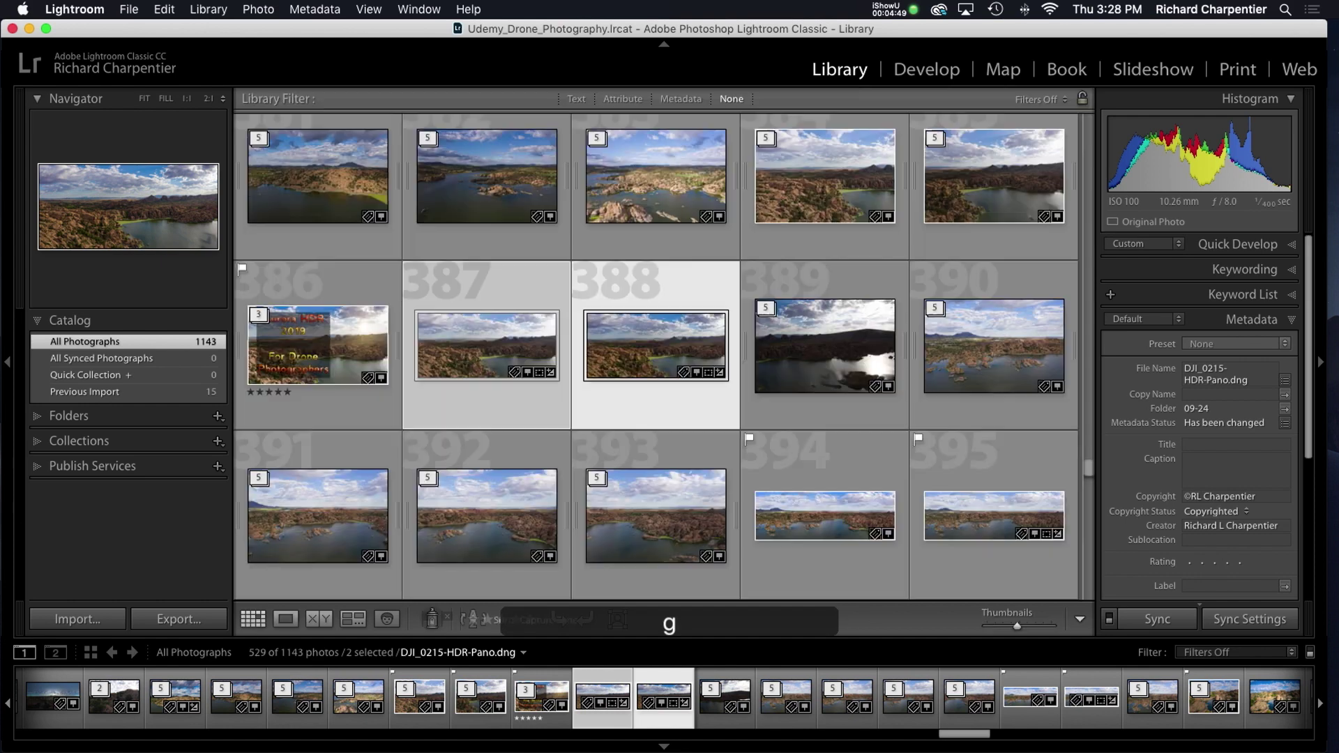
left_click(862, 372)
left_click(491, 356)
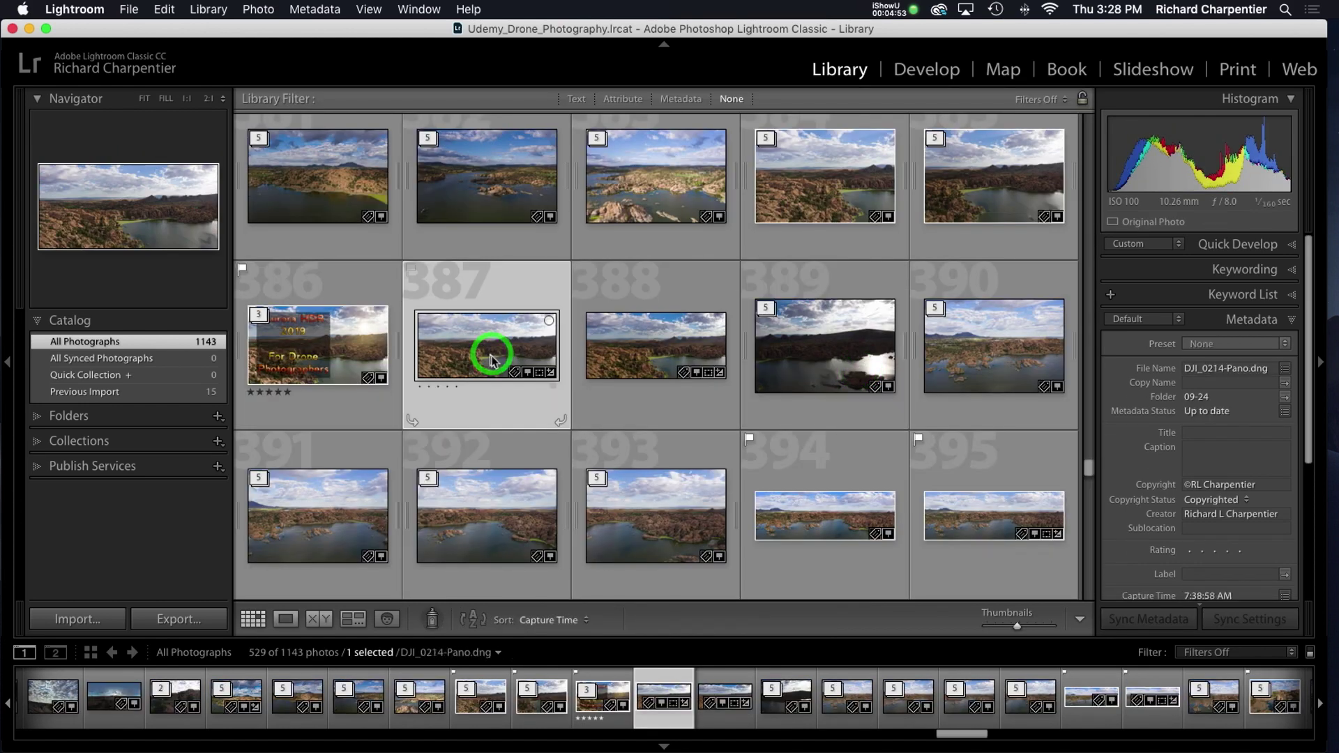
Open DJI_0214-Pano.dng enlarged and send a copy with Lightroom adjustments to Luminar 2018 for editing.
double_click(487, 351)
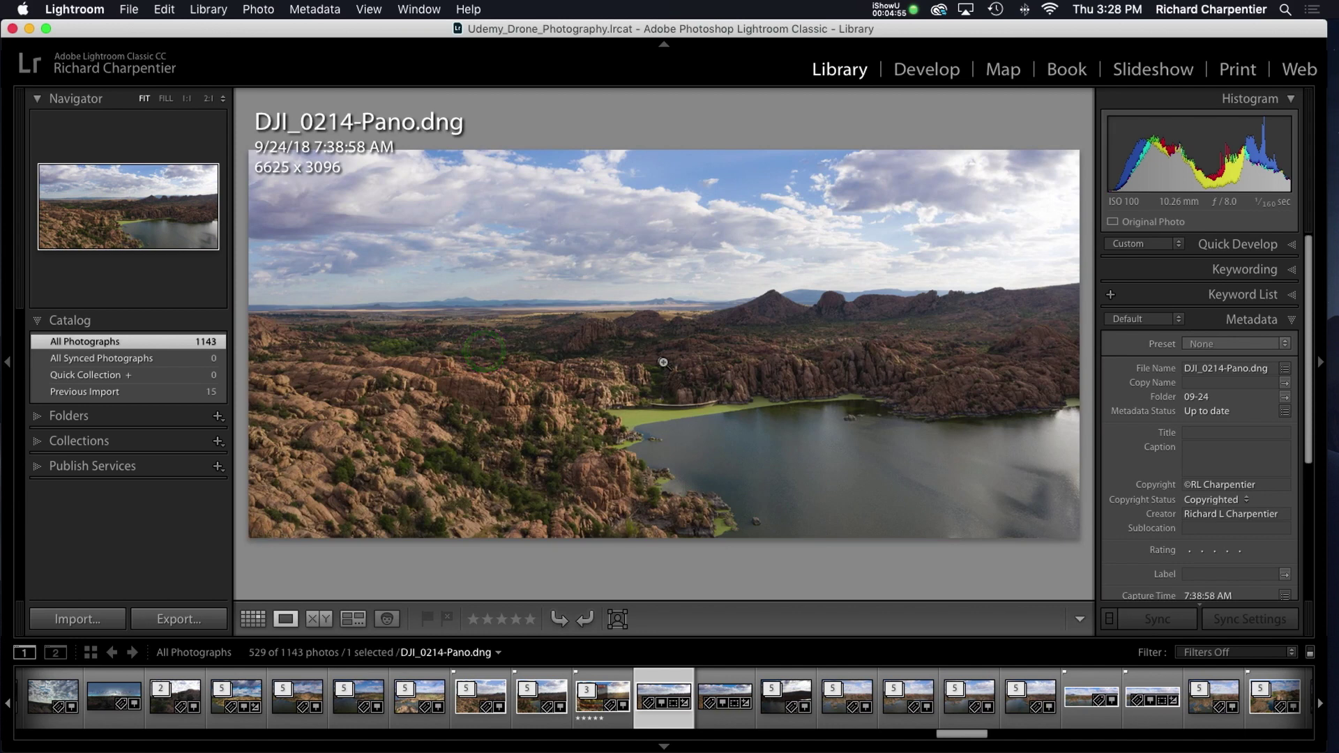
right_click(620, 265)
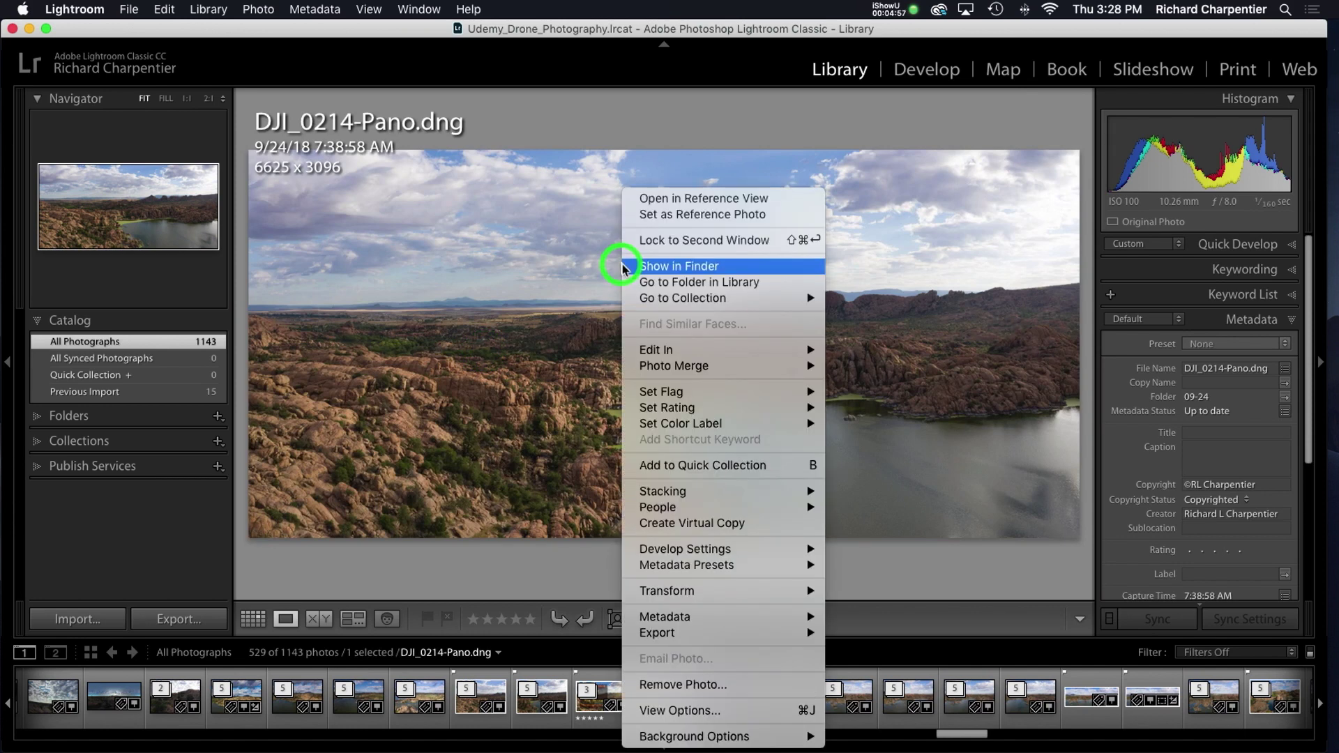
mouse_move(708, 352)
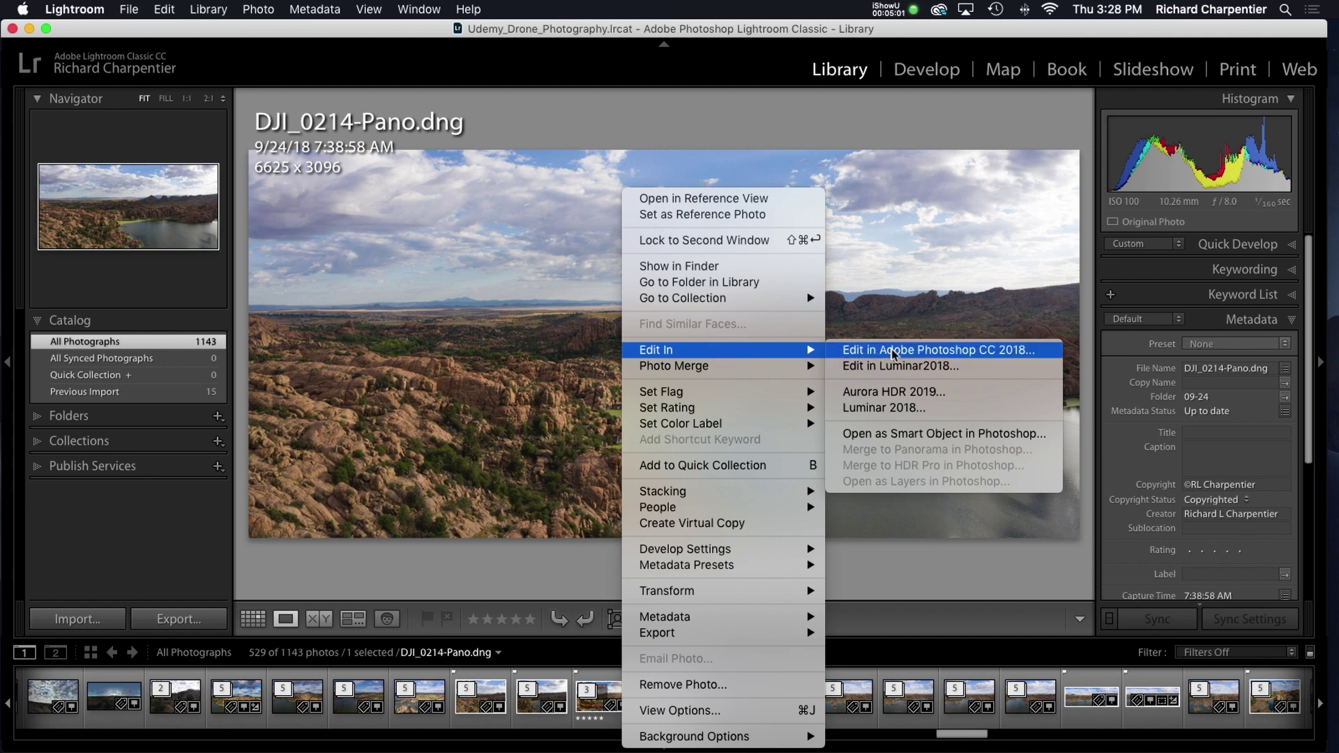
left_click(885, 370)
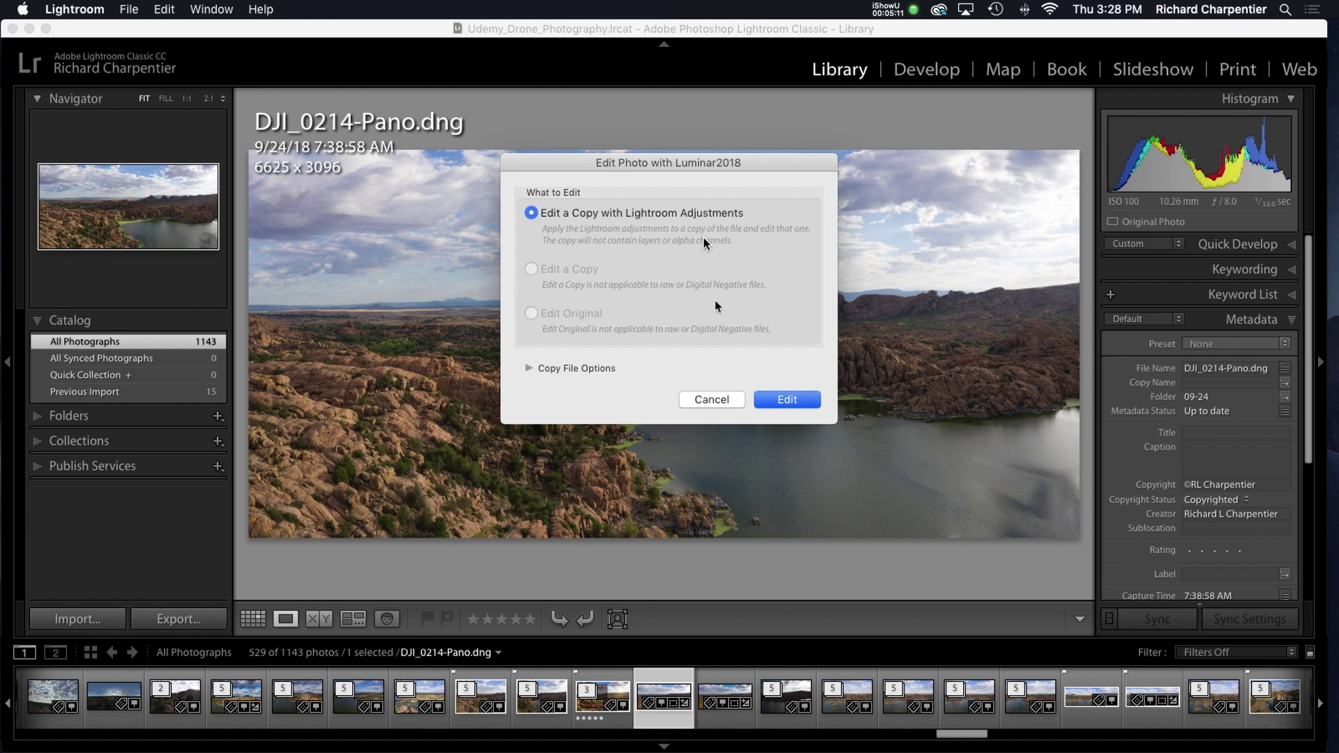
left_click(792, 402)
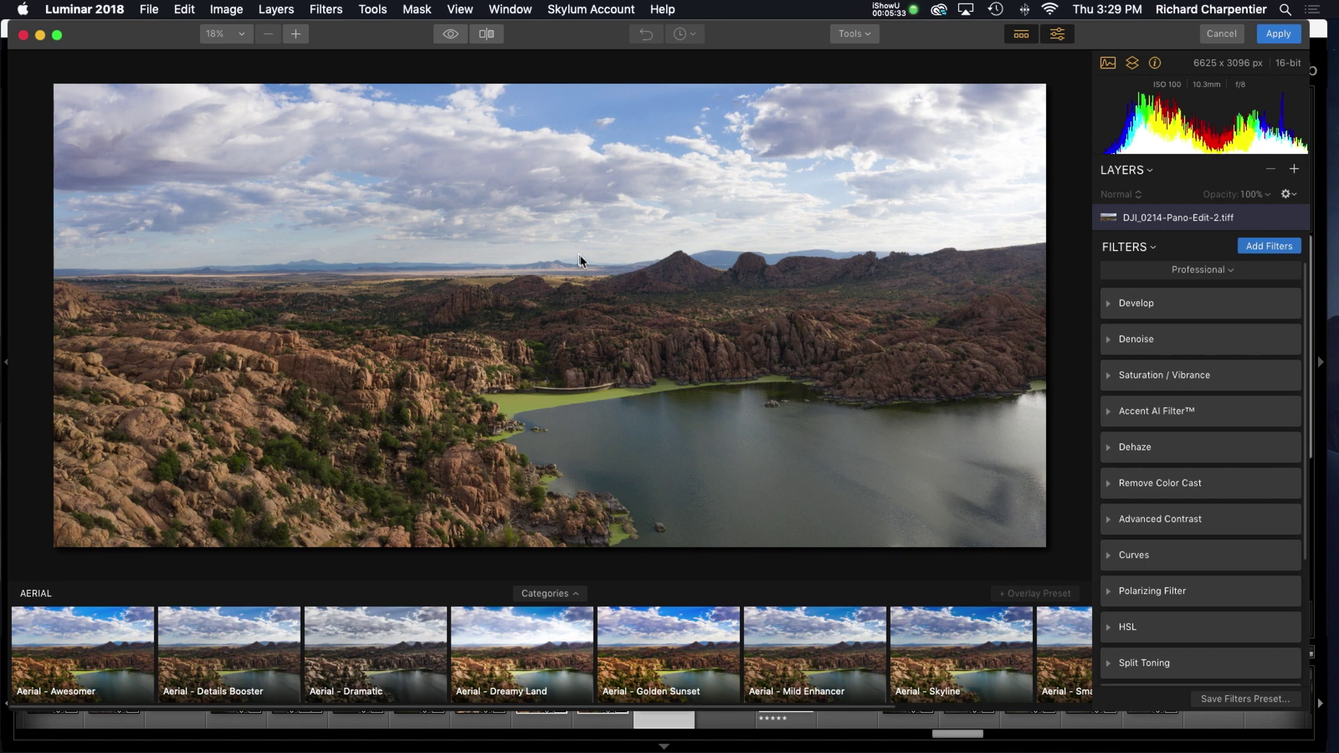
Examine the preset categories and the commands available for files, images, layers, filters, tools, masks and views.
left_click(559, 597)
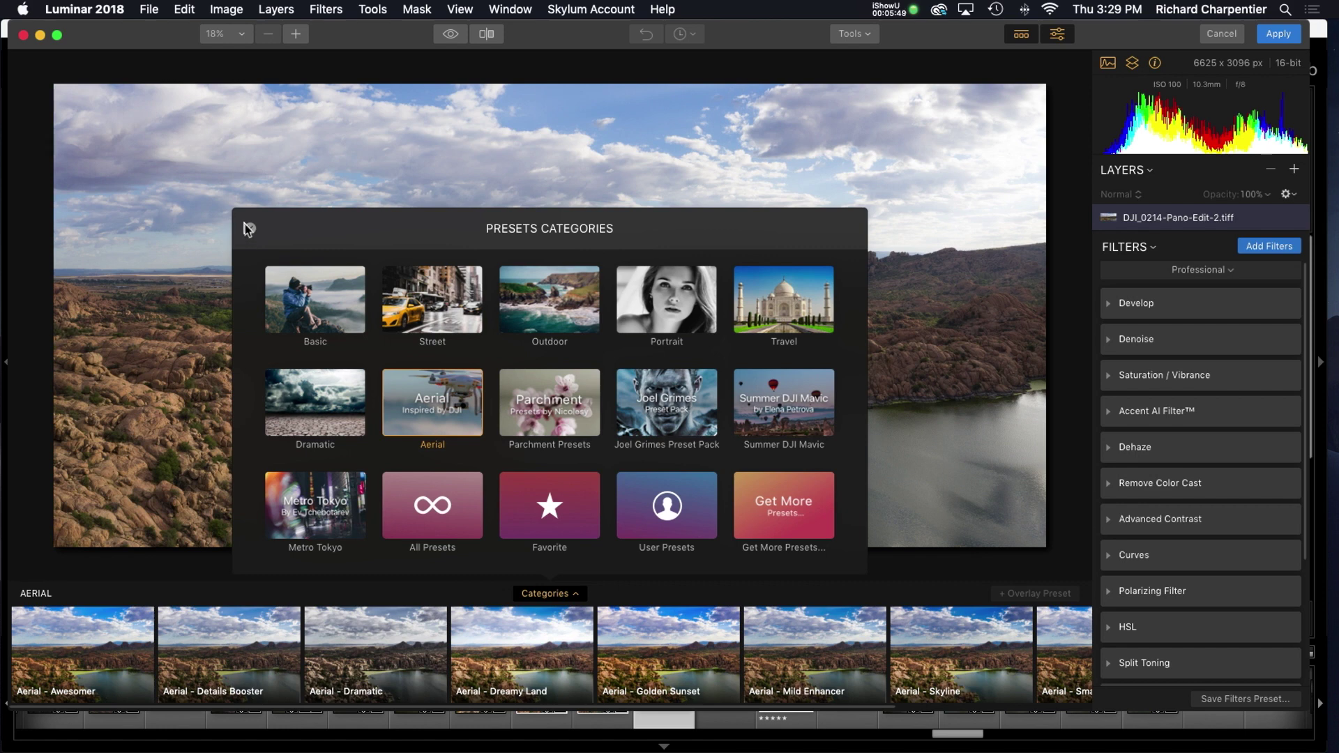
left_click(250, 231)
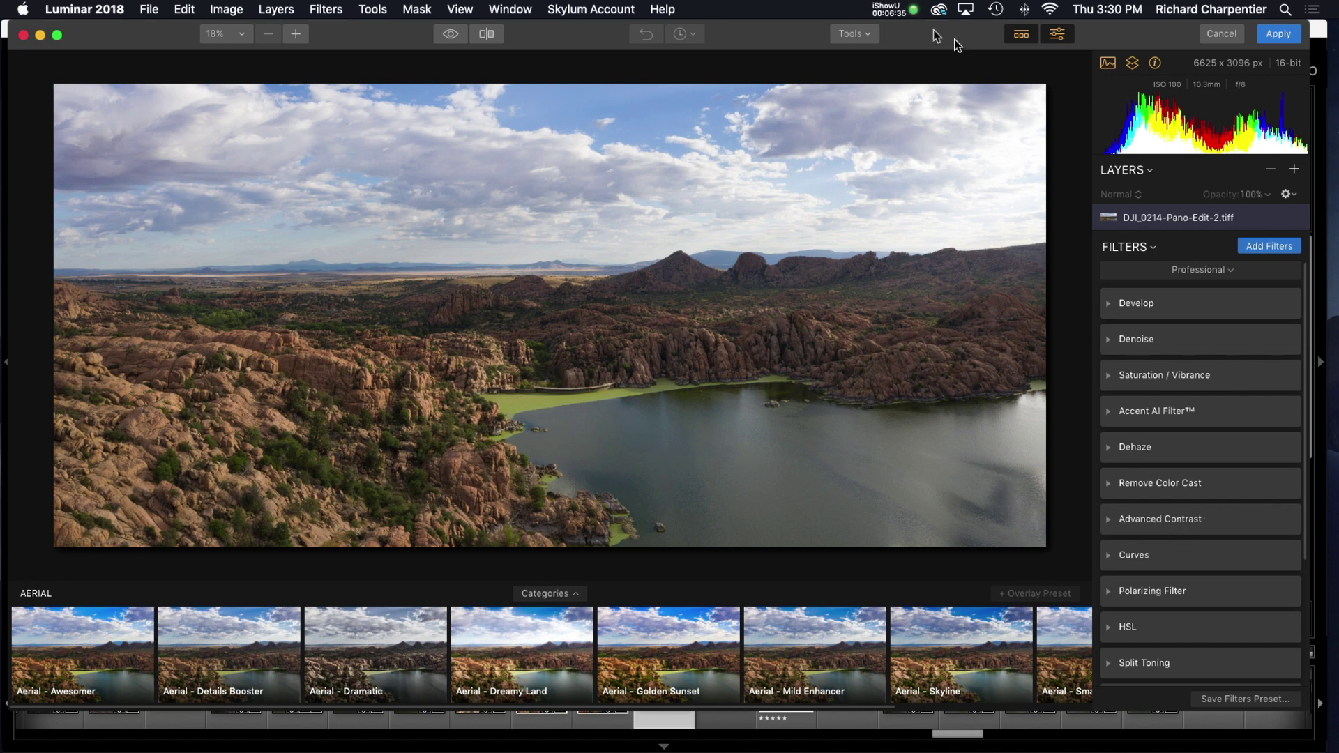
left_click(145, 11)
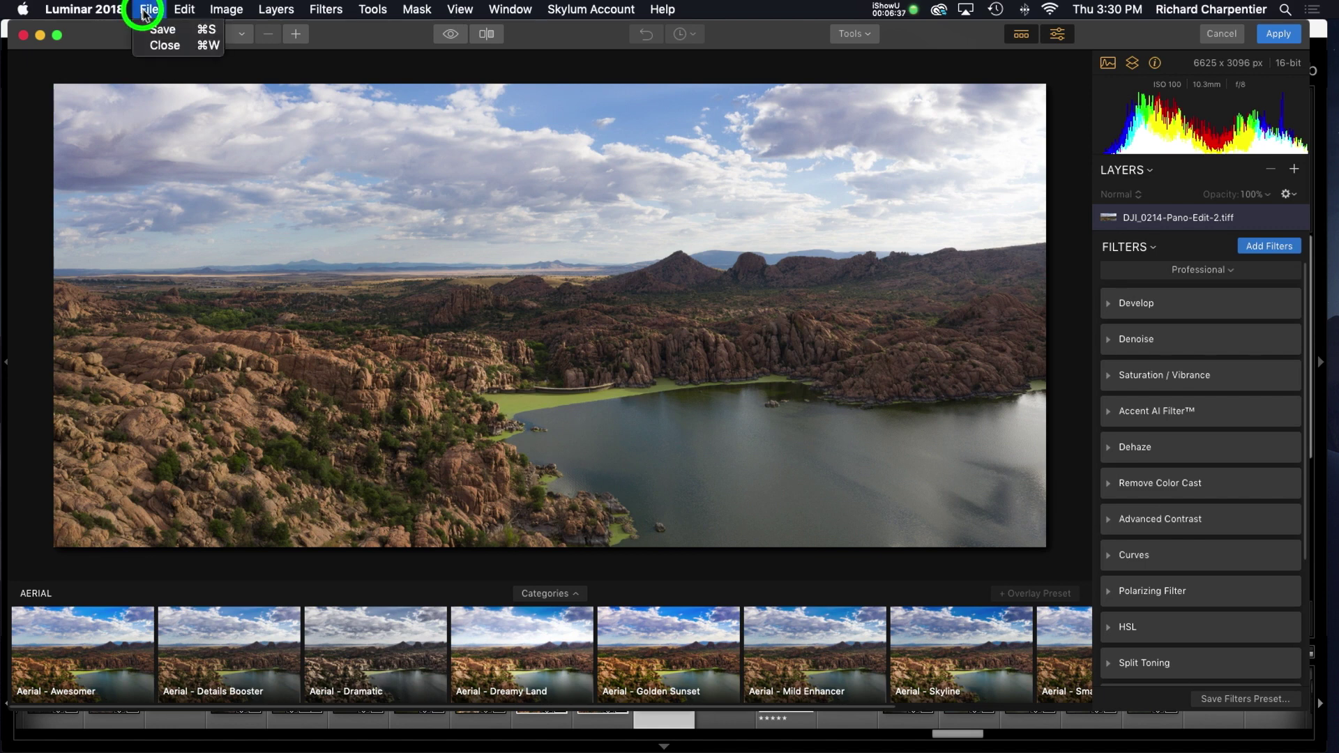
mouse_move(190, 13)
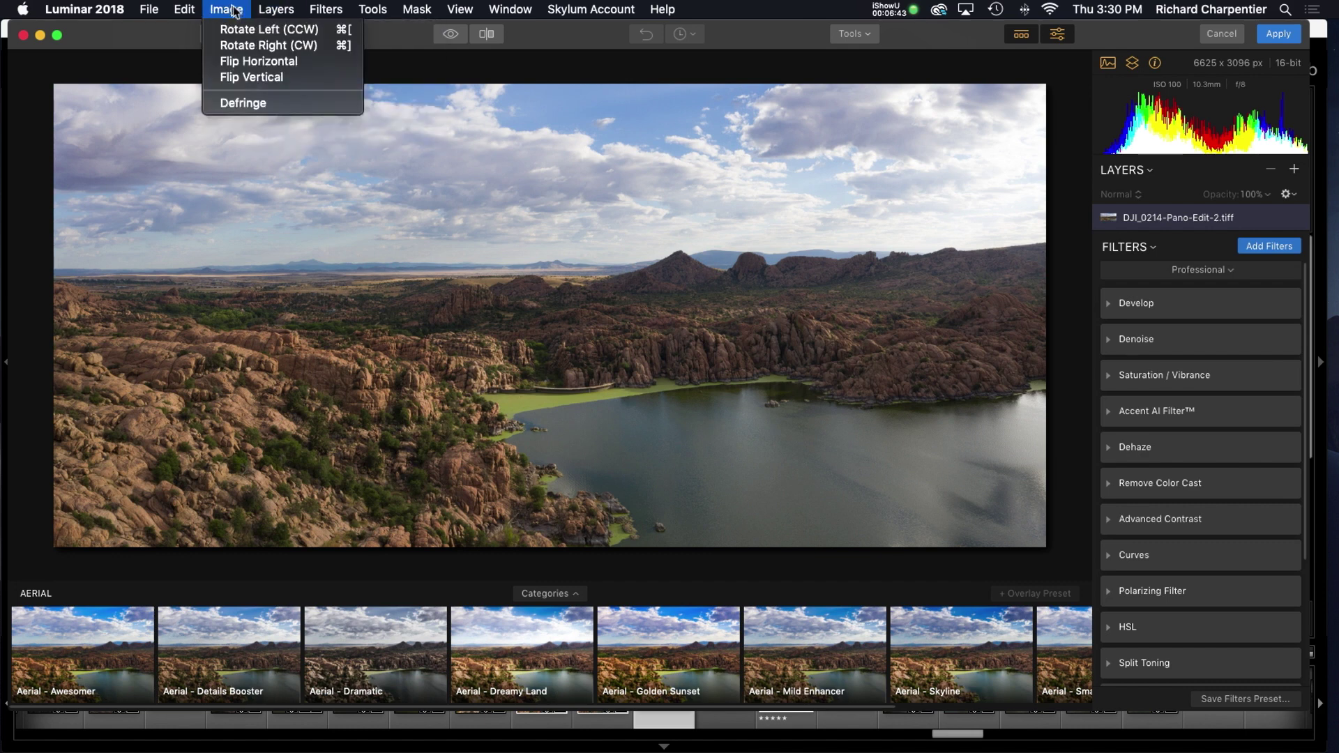
mouse_move(279, 11)
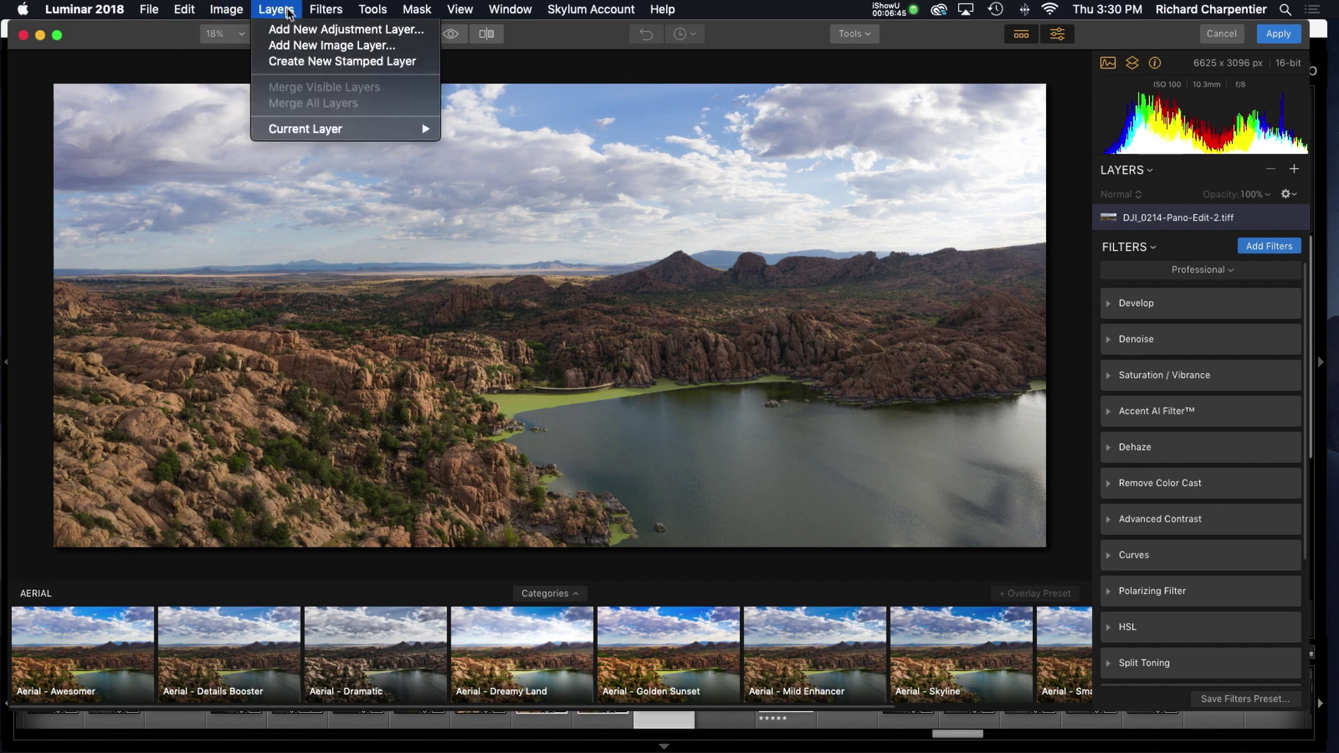
mouse_move(326, 13)
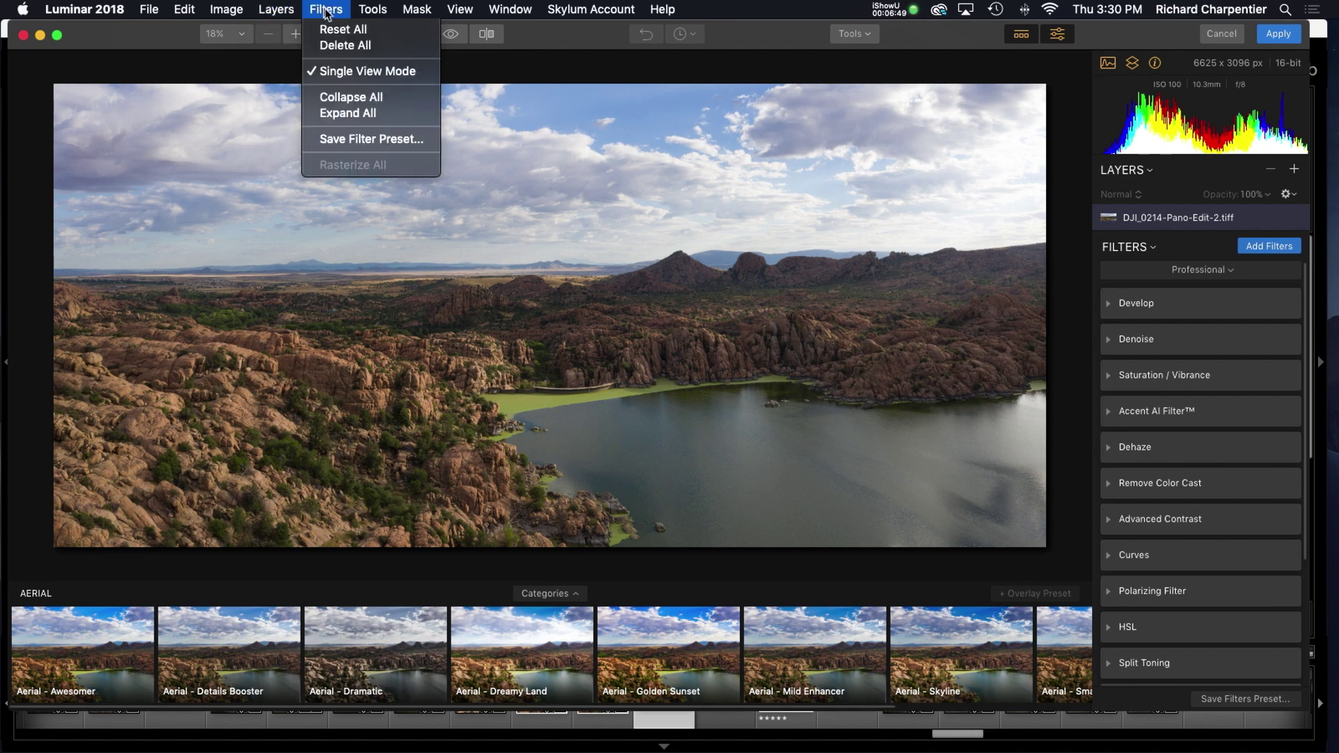
mouse_move(370, 13)
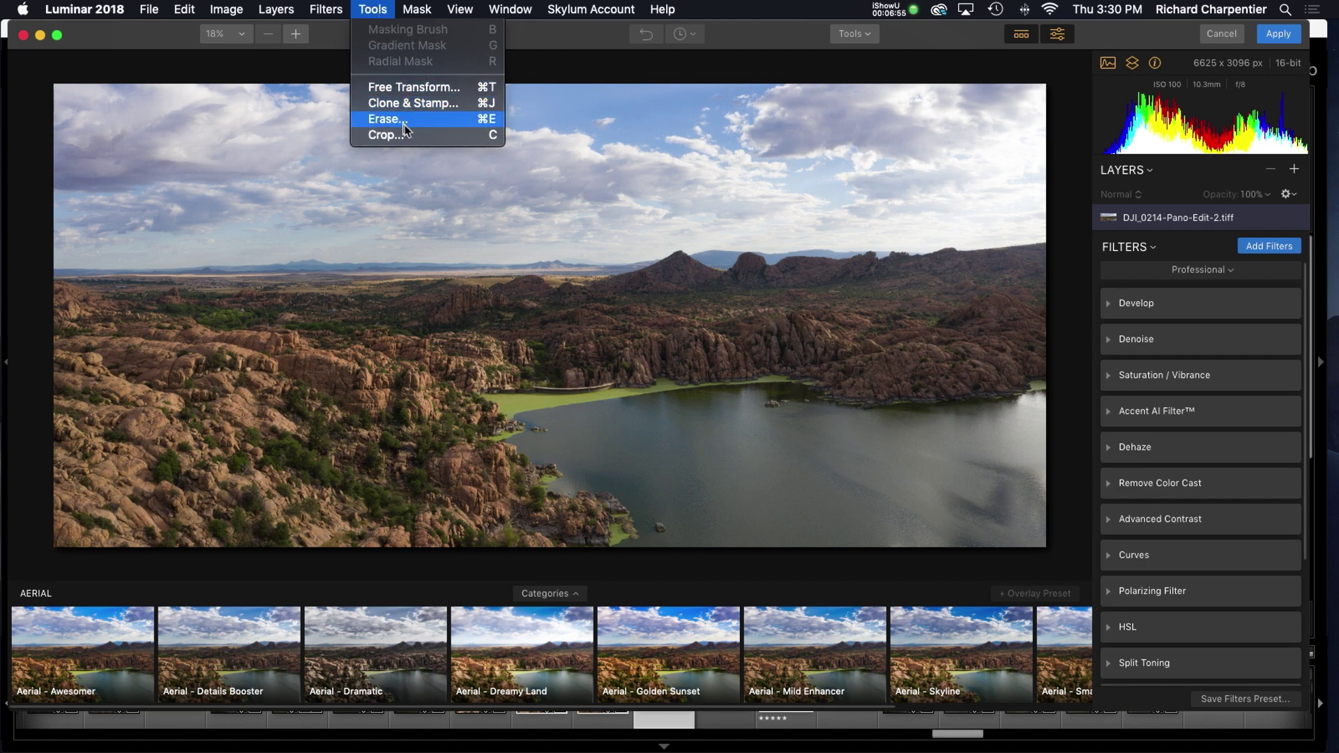
mouse_move(425, 13)
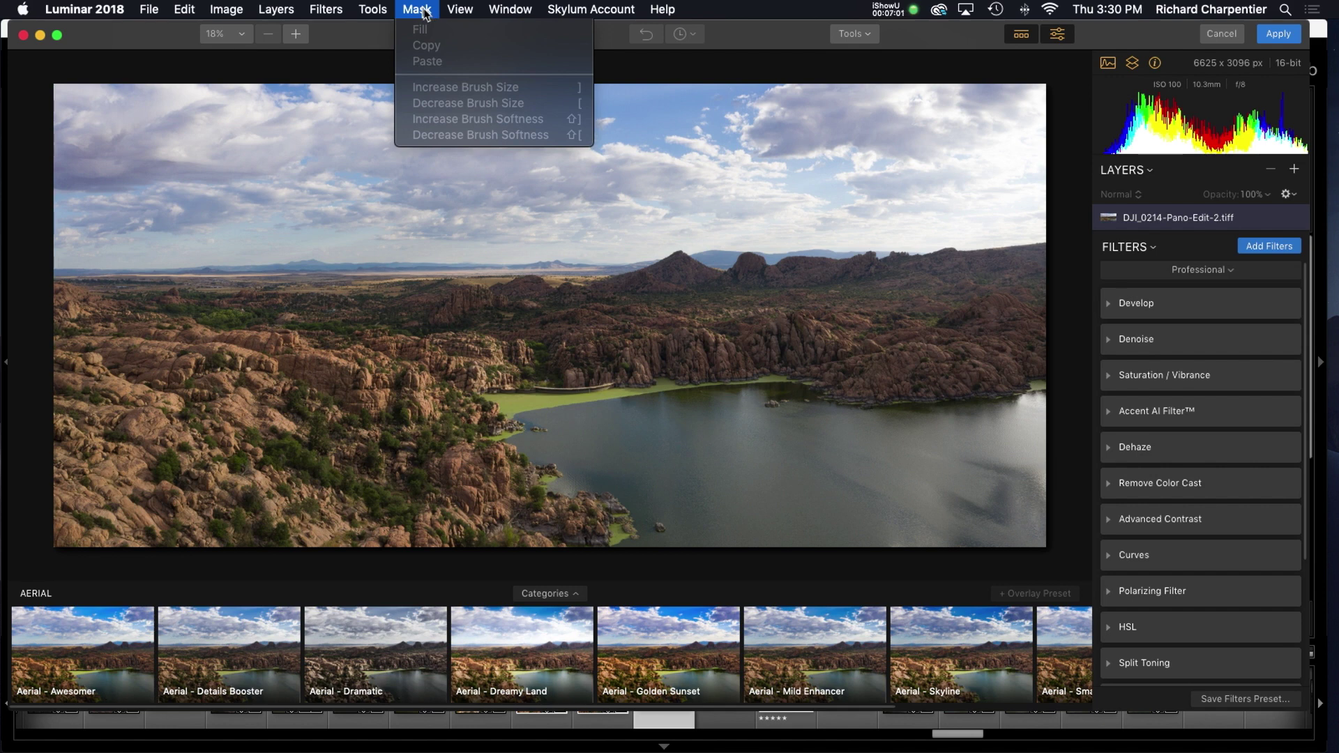
mouse_move(479, 12)
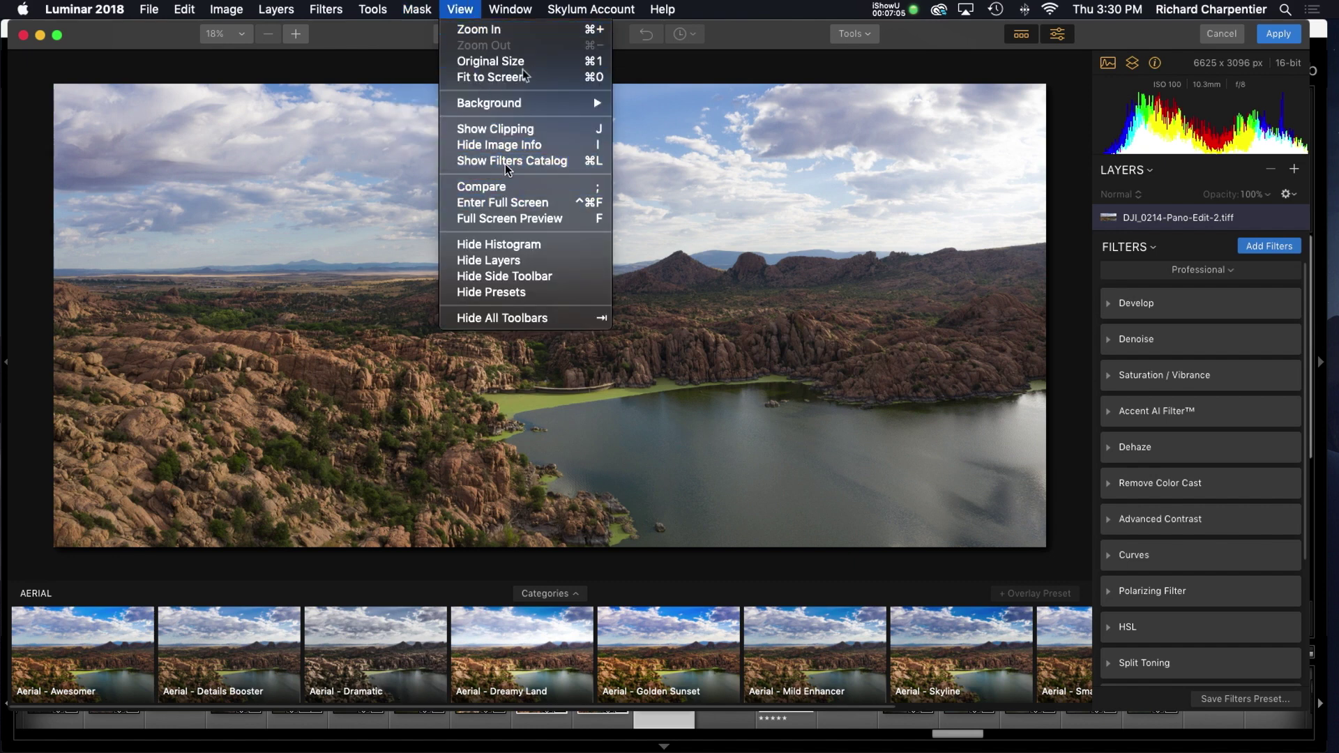
mouse_move(532, 14)
mouse_move(577, 12)
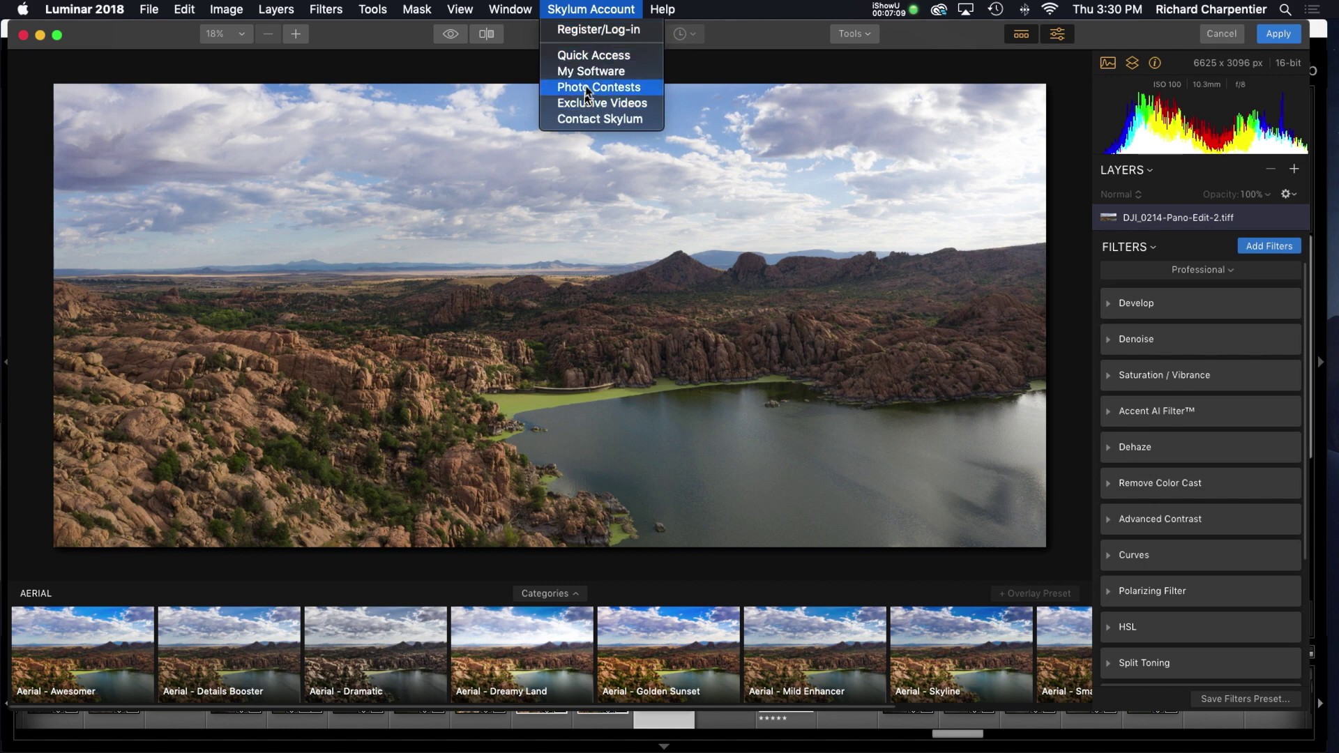
left_click(672, 9)
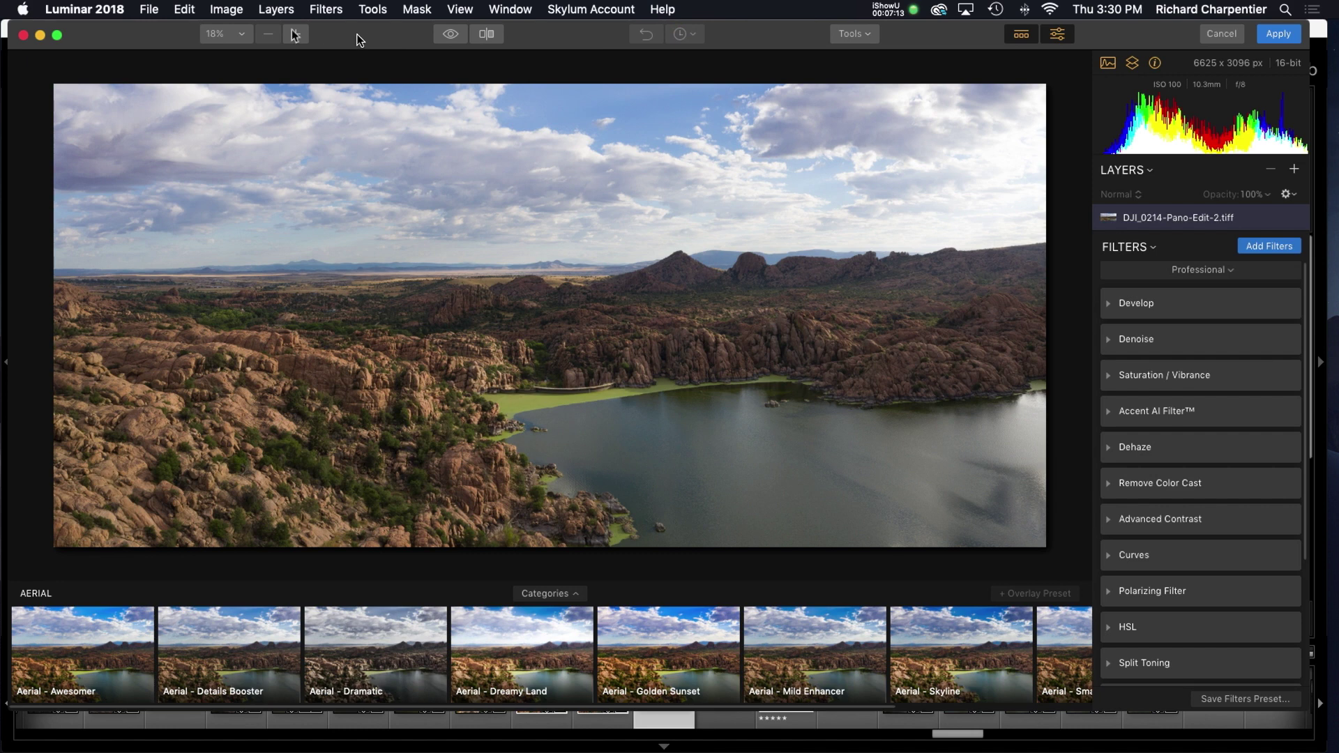
Check the available zoom levels and the original-image preview, and examine the panorama in the before/after split comparison.
left_click(241, 33)
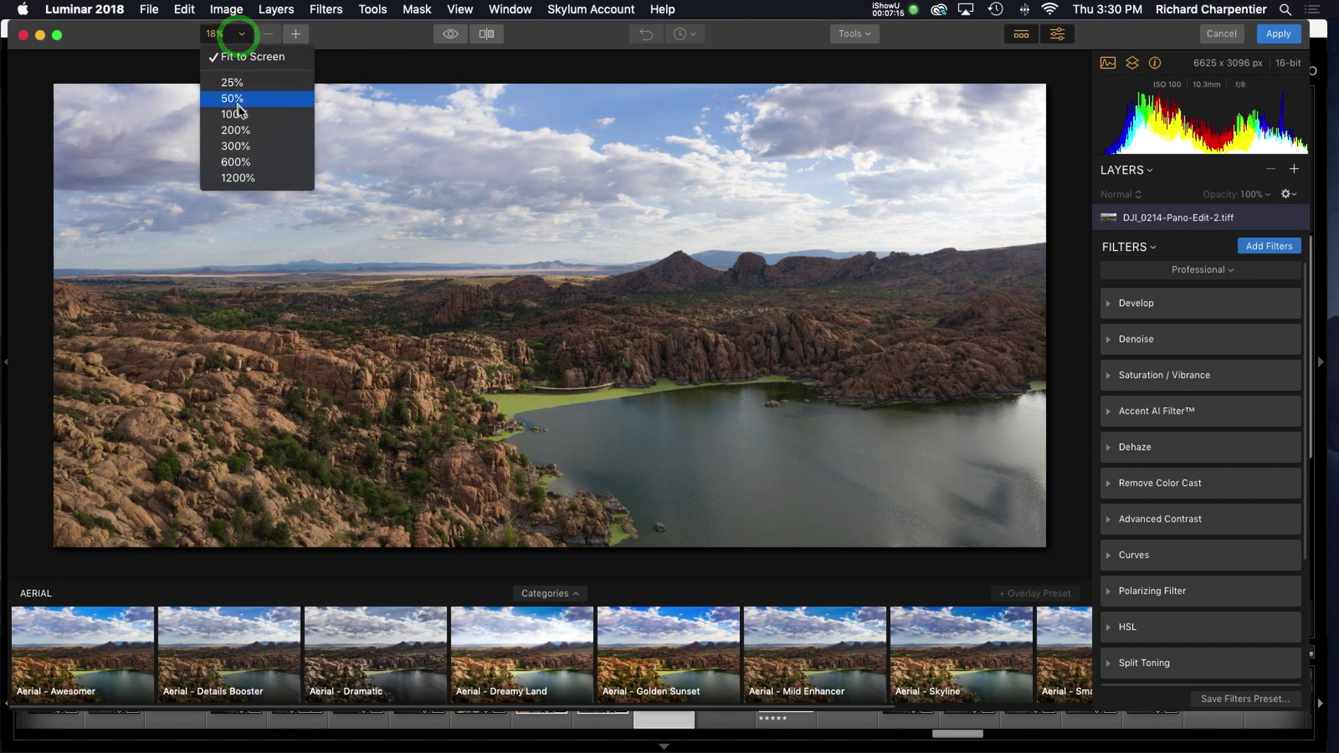
left_click(244, 35)
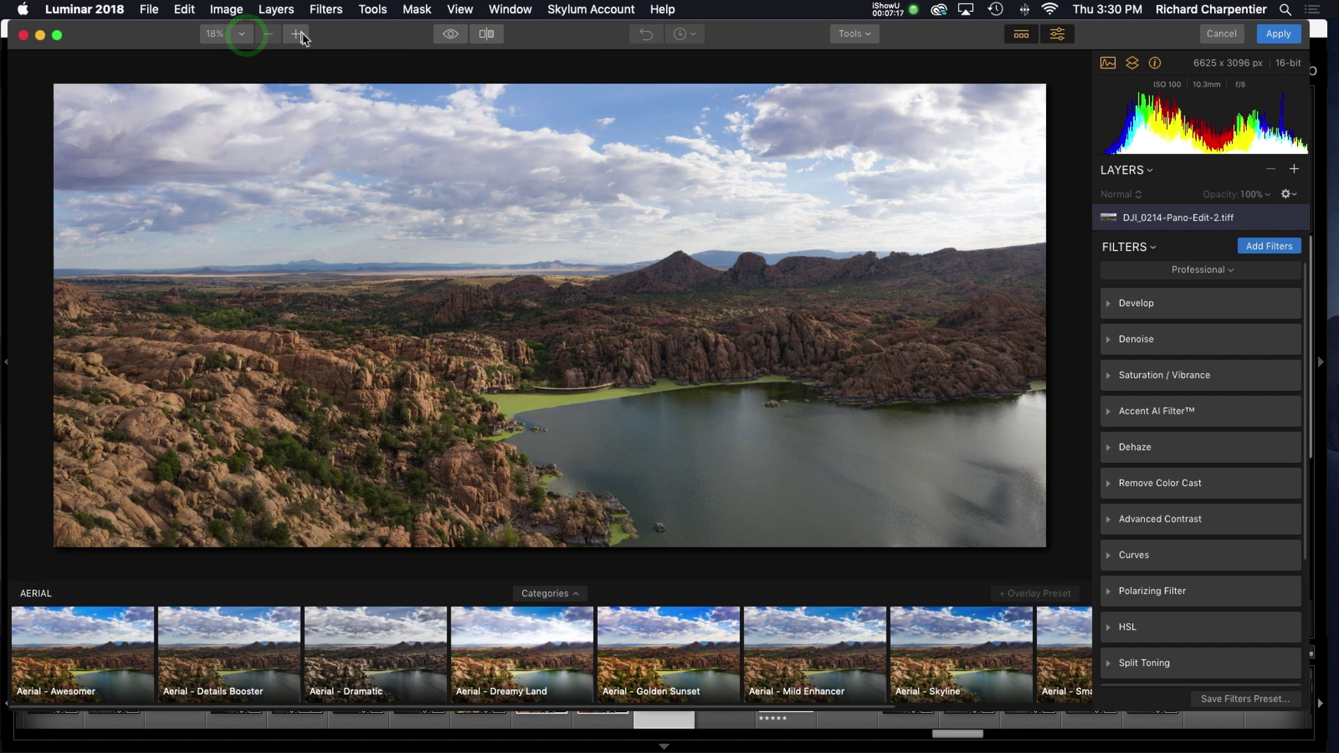
left_click(452, 35)
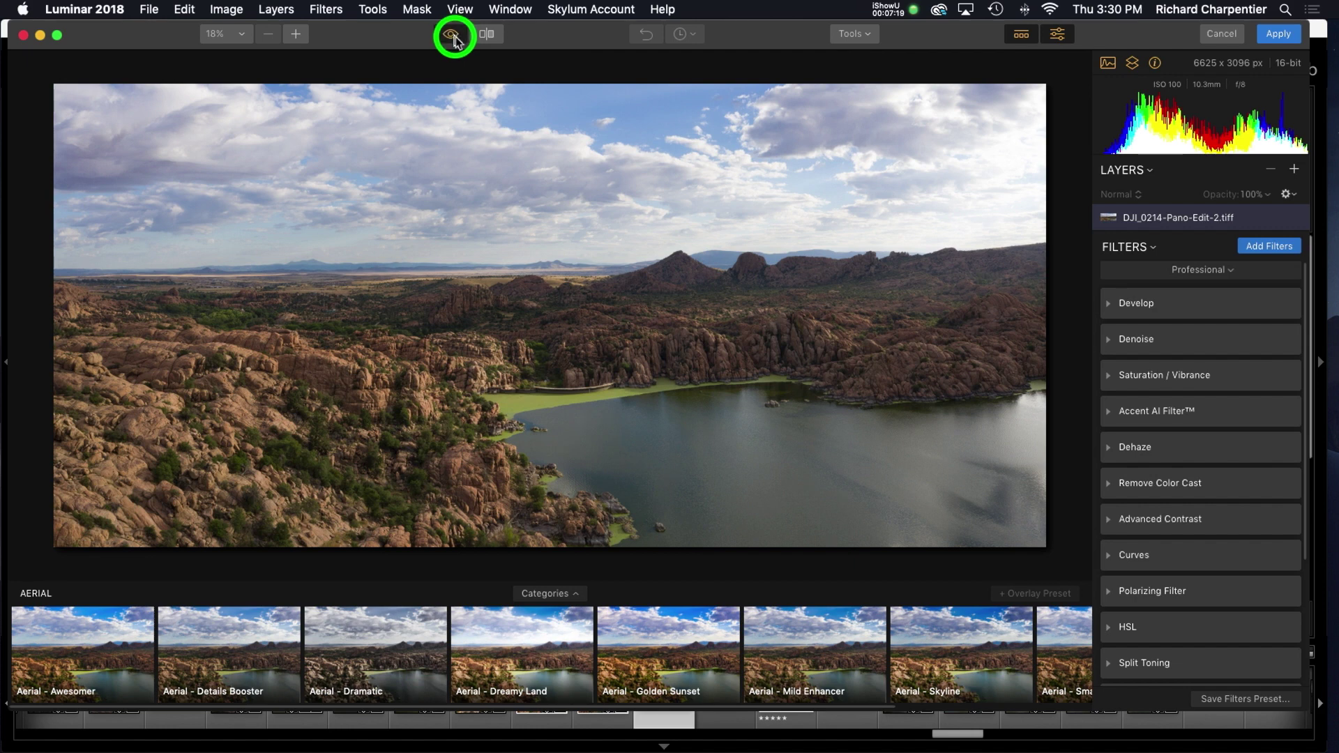
left_click(486, 33)
left_click_drag(554, 164, 505, 198)
left_click(487, 34)
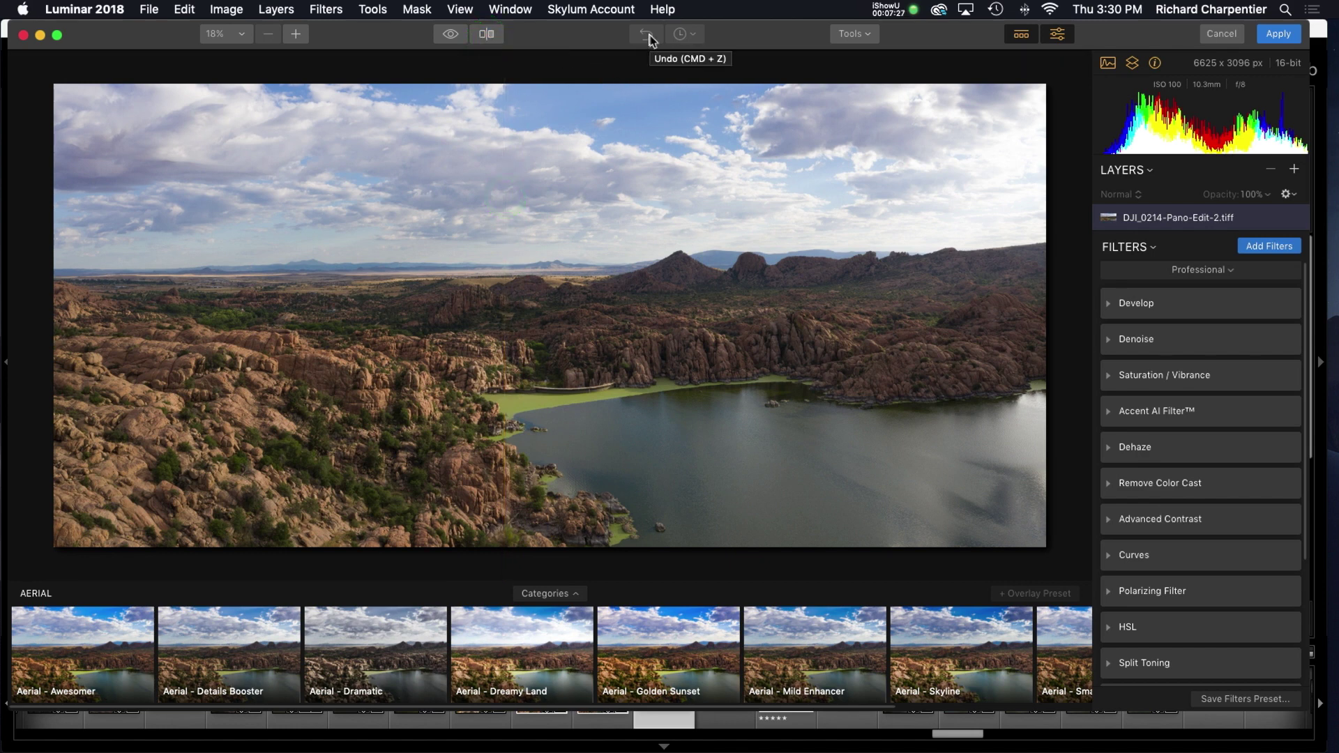
Look over the edit history control and the available editing tools, including Crop, Free Transform, Clone & Stamp and Erase.
left_click(692, 34)
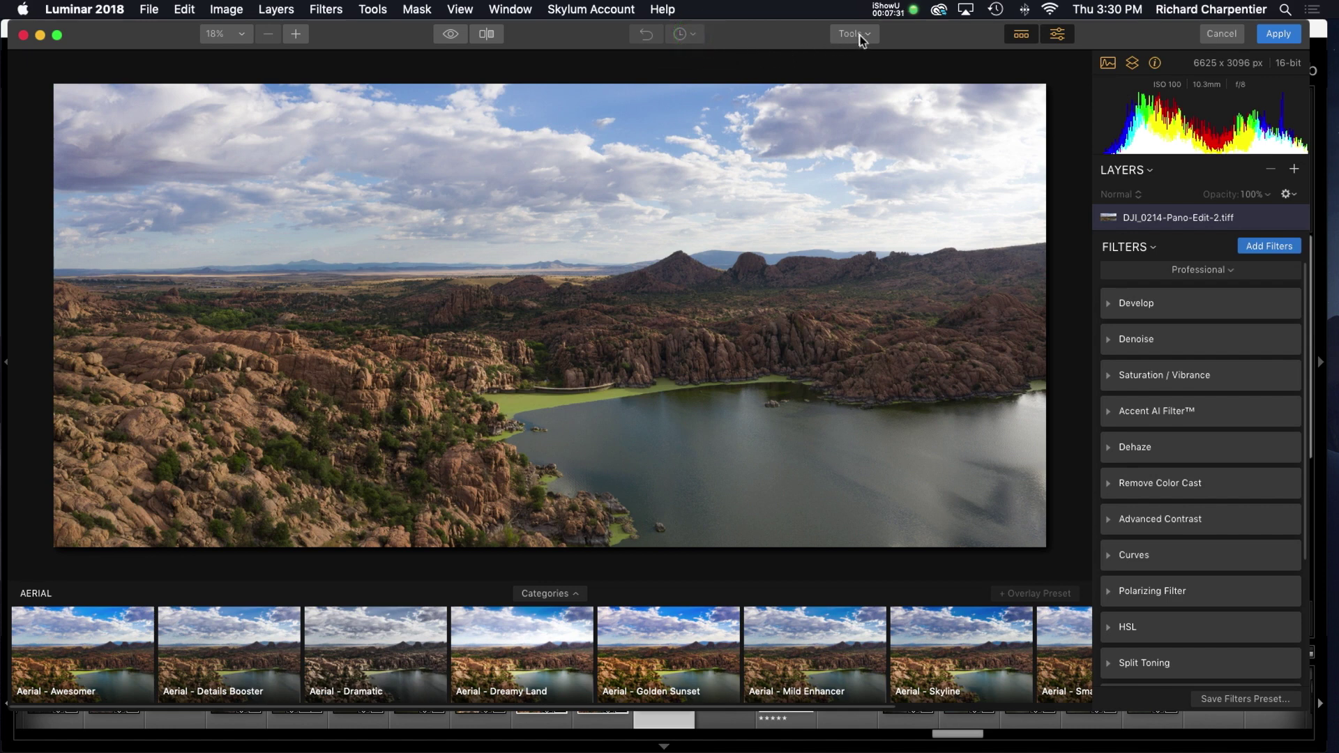
left_click(854, 34)
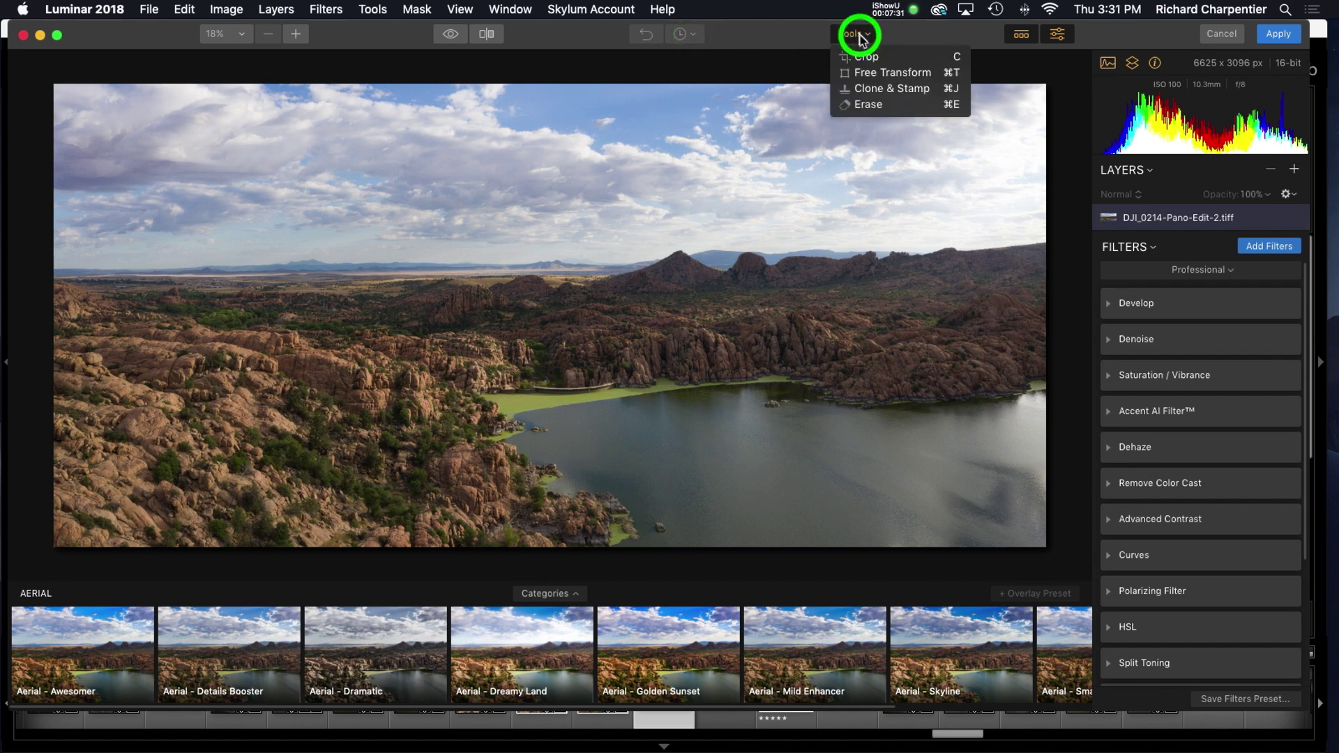
left_click(682, 35)
left_click(865, 39)
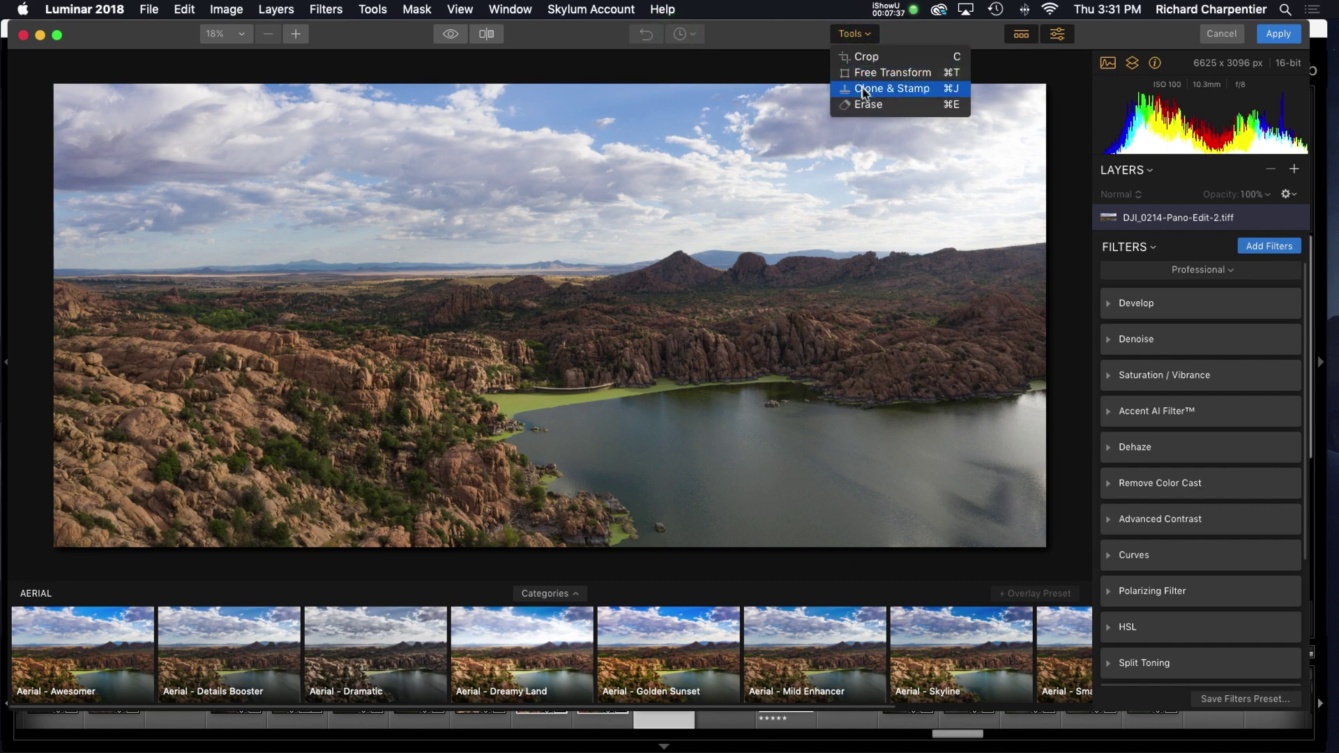
left_click(928, 38)
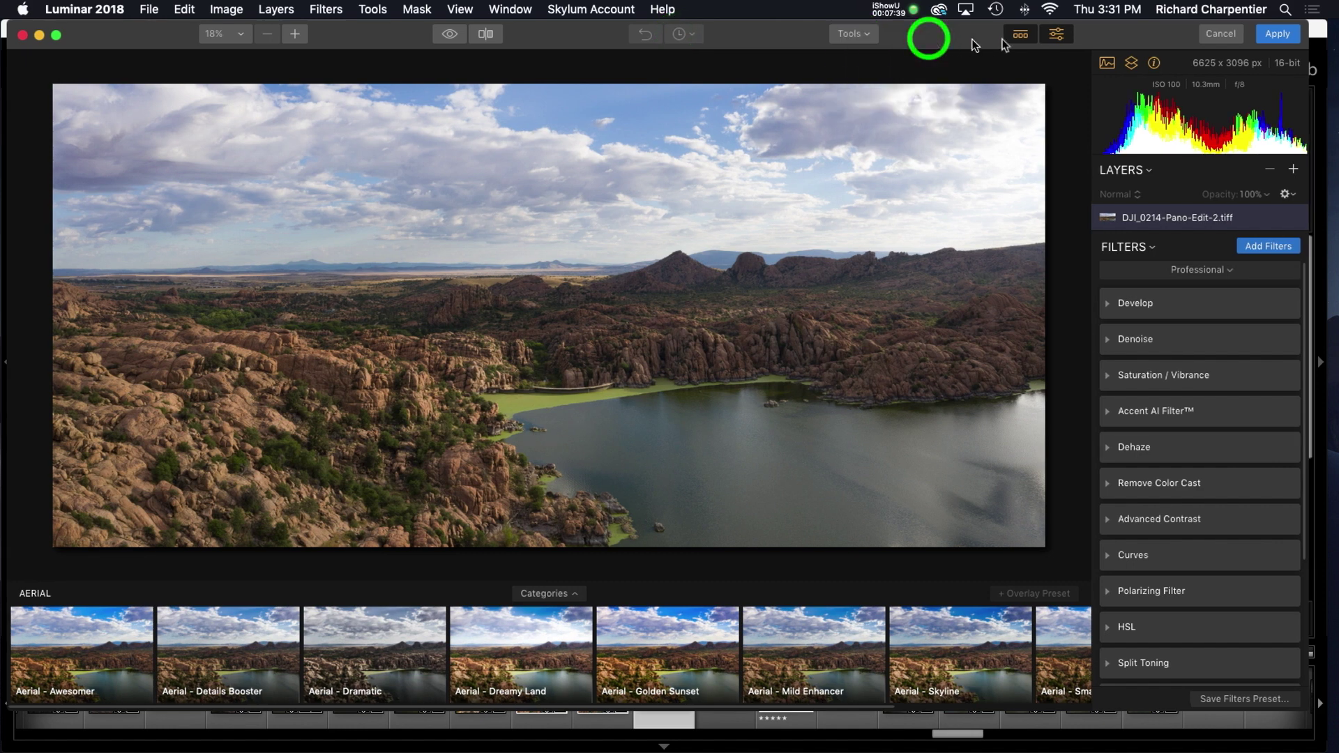
Temporarily hide the preset strip and the filter side panel, and look over the available filter workspaces.
left_click(1018, 36)
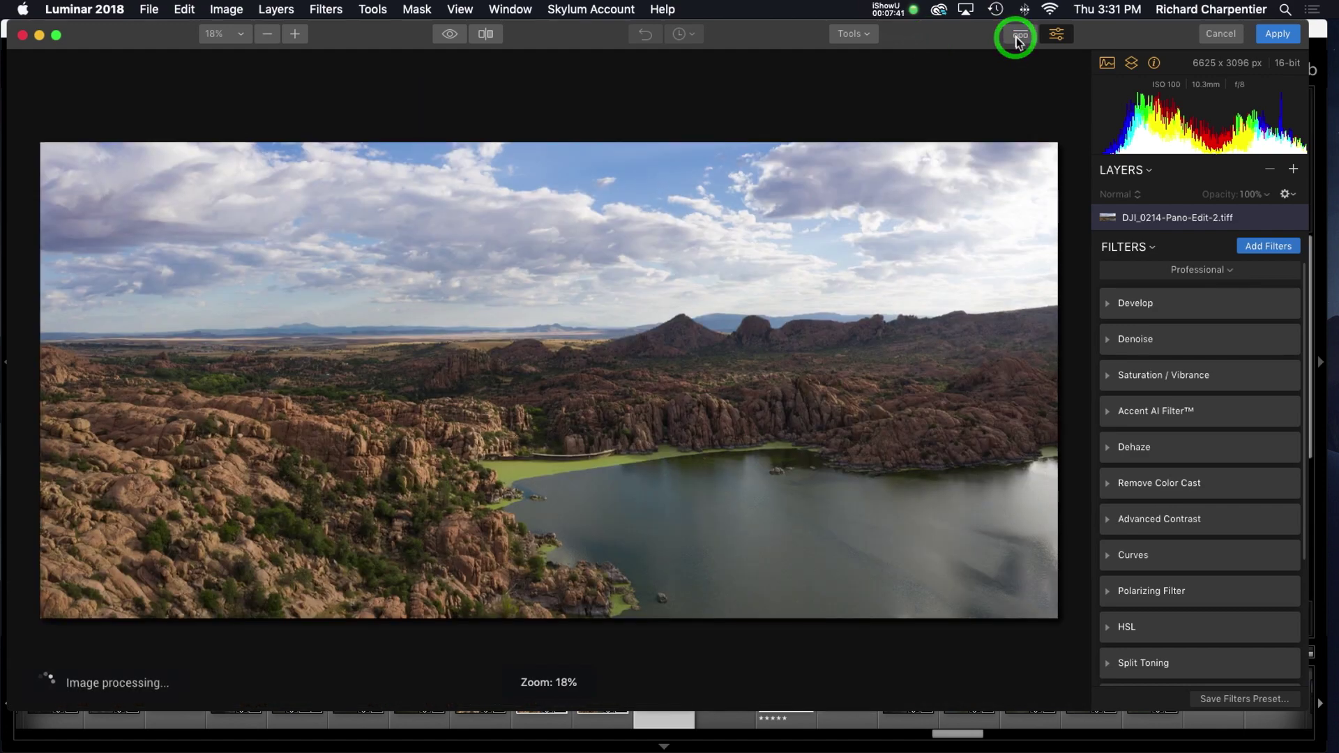
left_click(1018, 36)
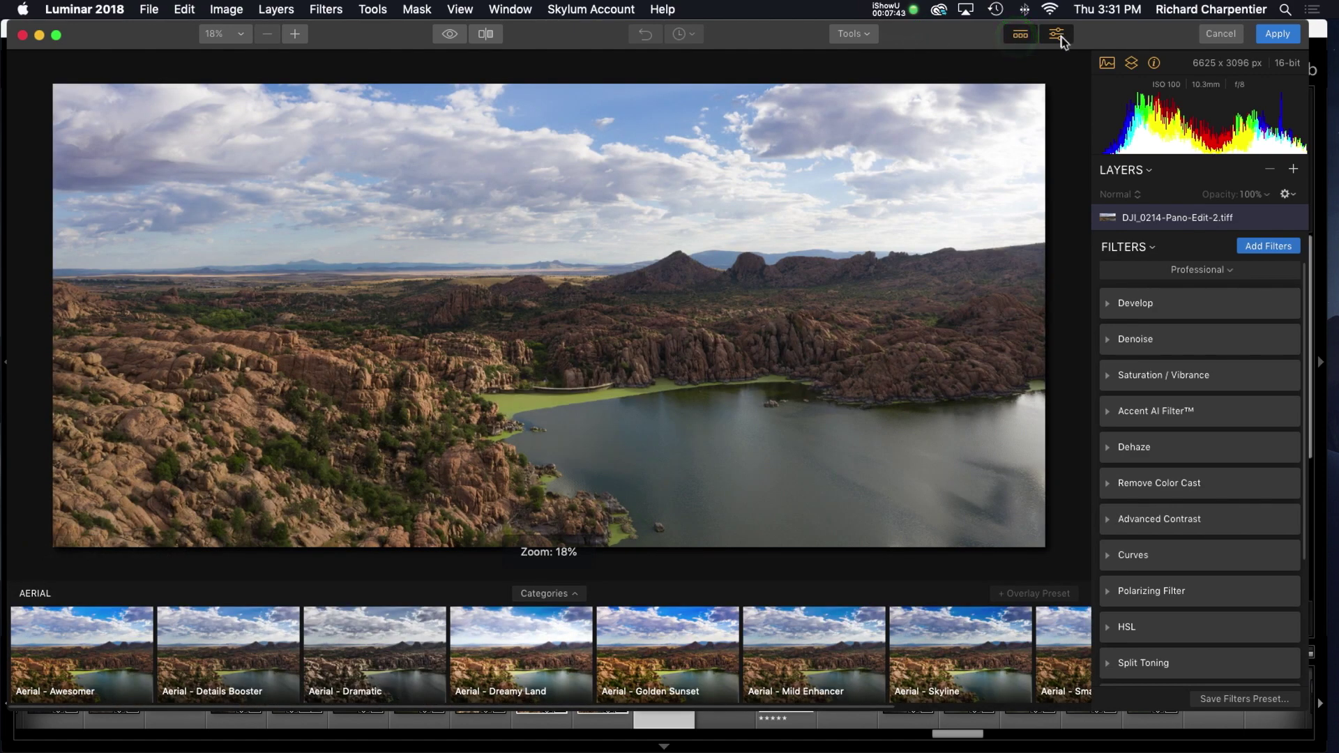
left_click(1060, 36)
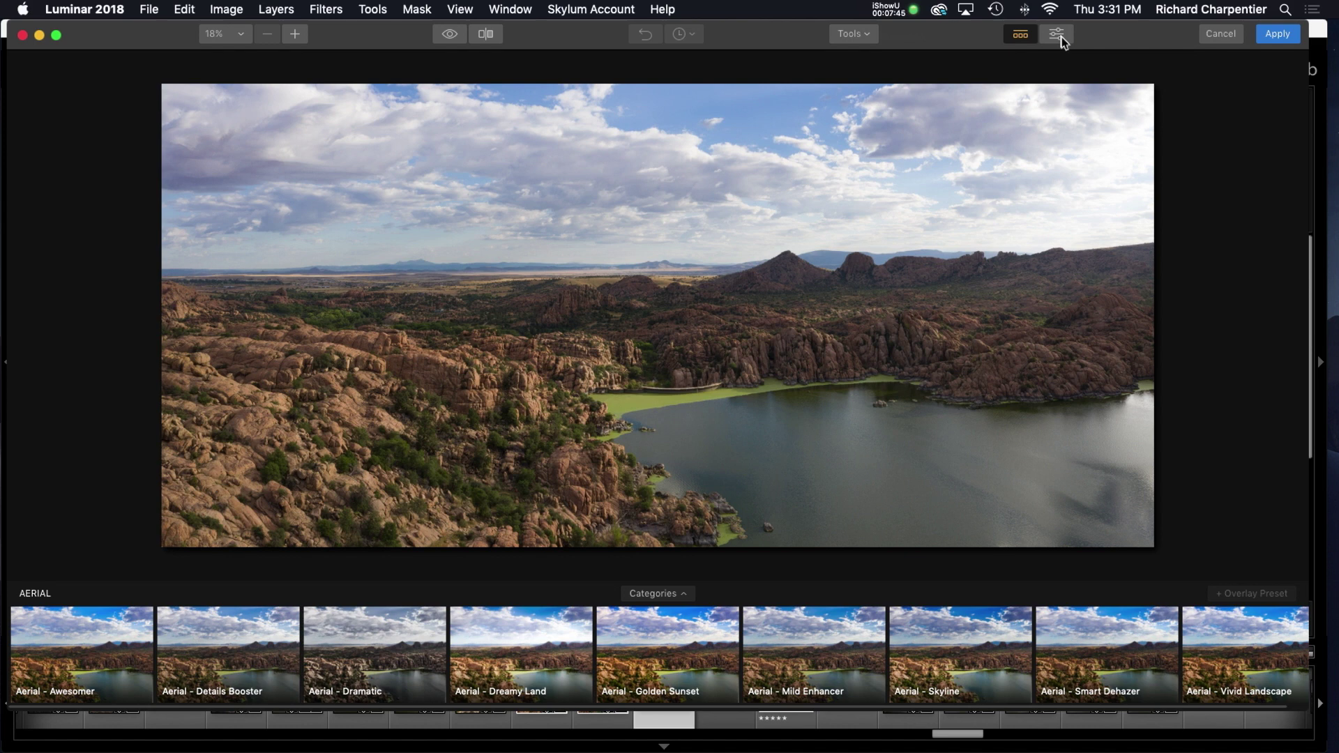
left_click(1060, 36)
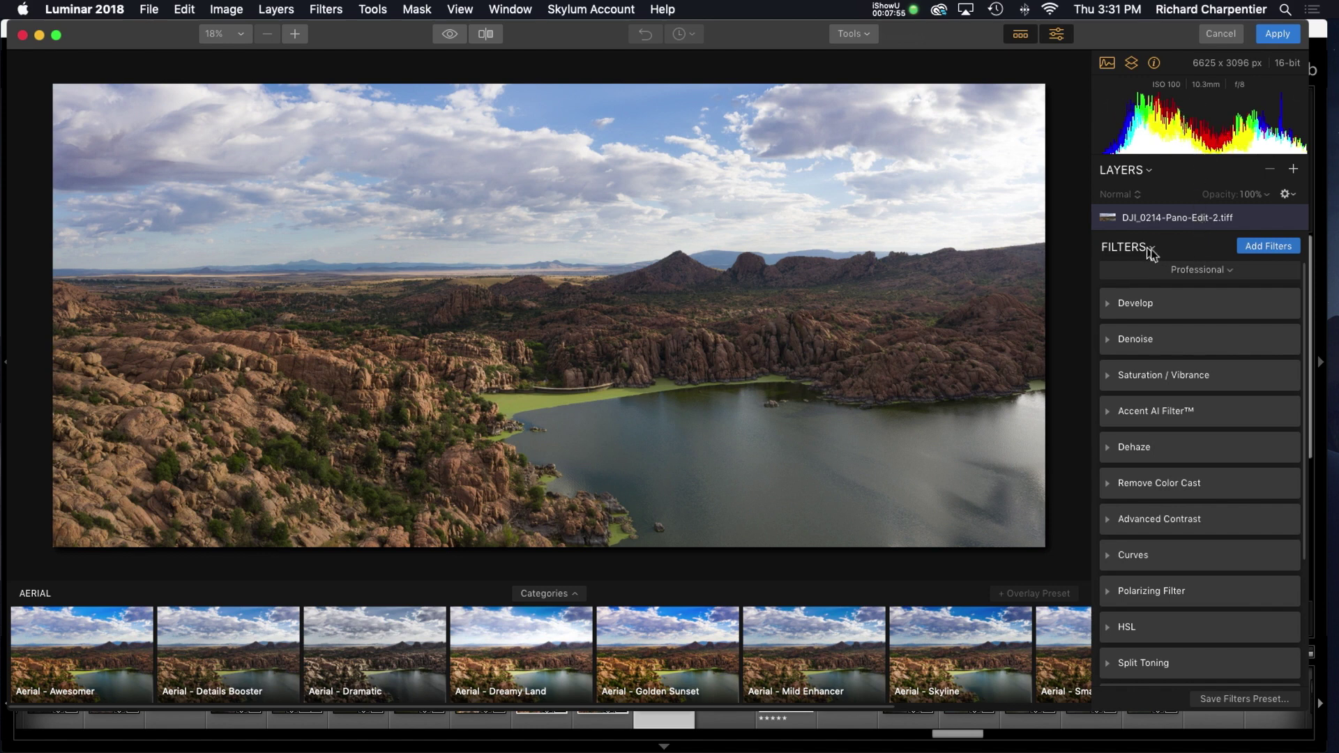
left_click(1207, 269)
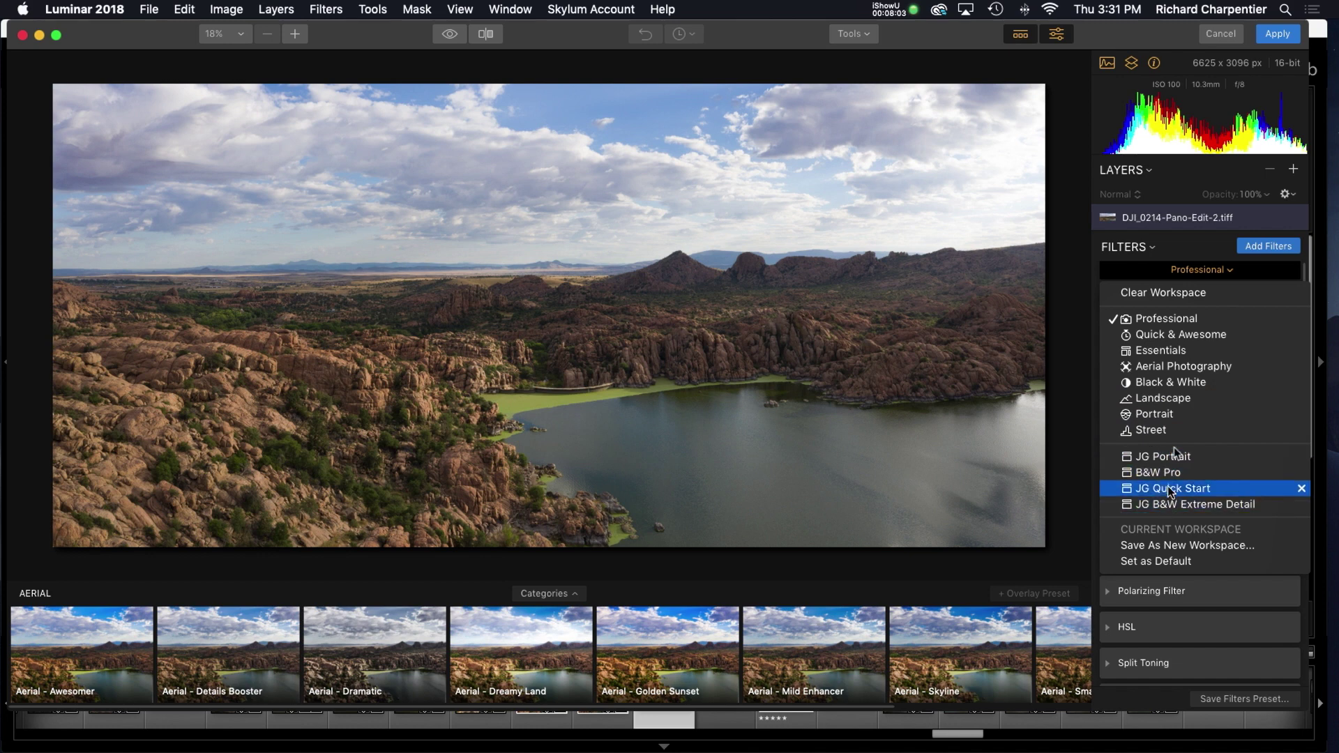
left_click(1219, 272)
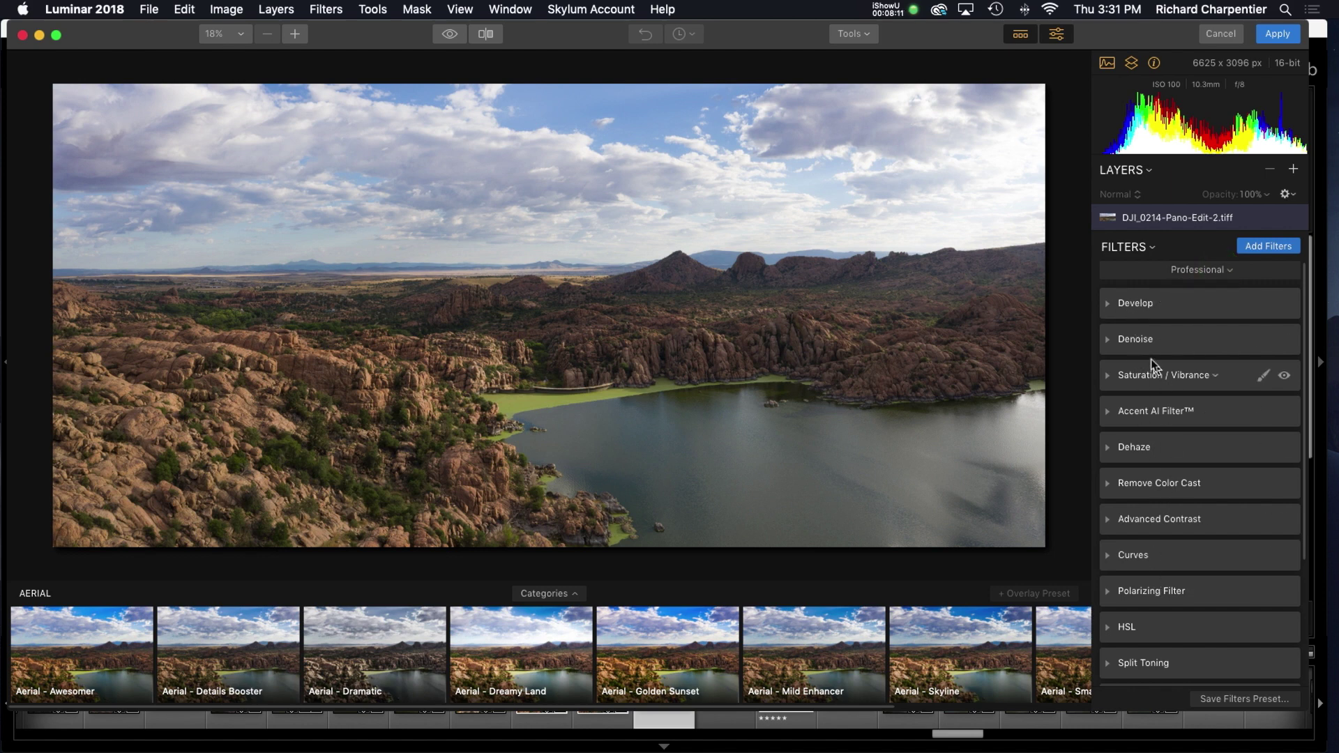
Try a Temperature of 35 in the Develop filter, and reset it to its default.
left_click(1108, 307)
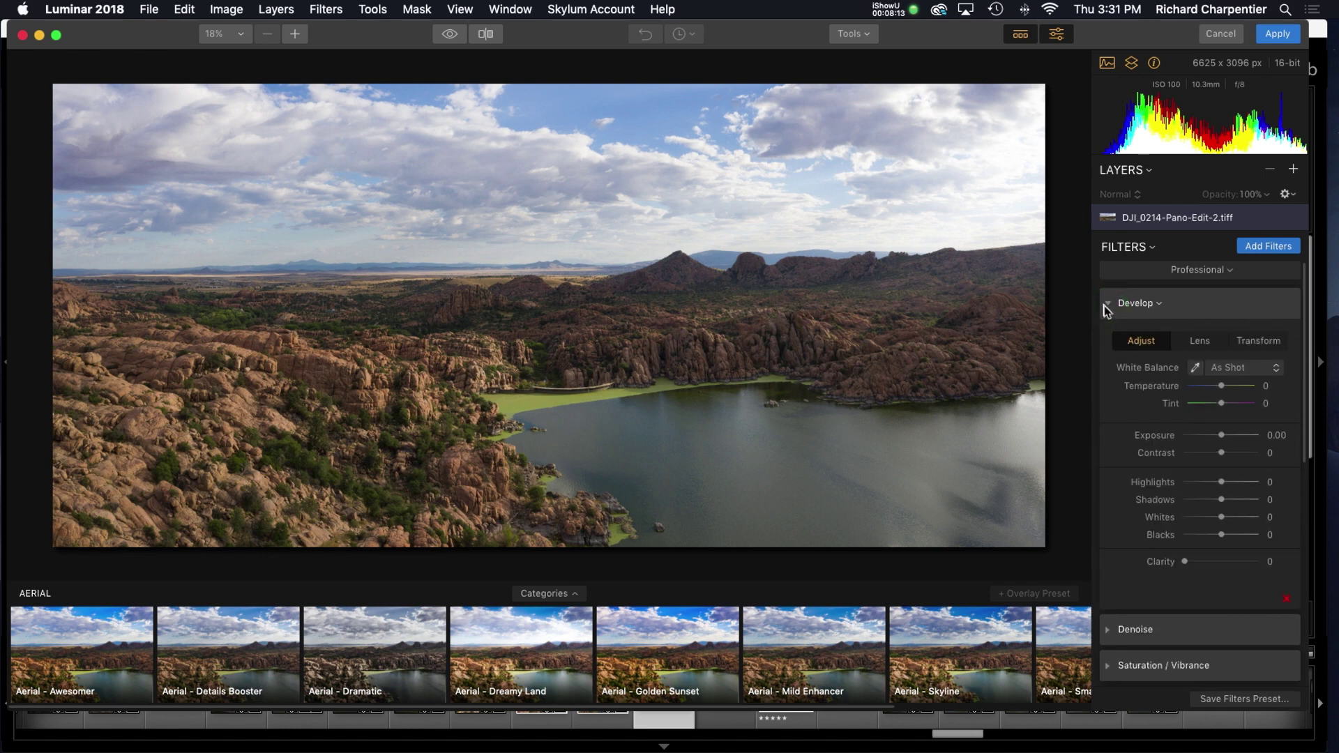
left_click_drag(1221, 389, 1234, 391)
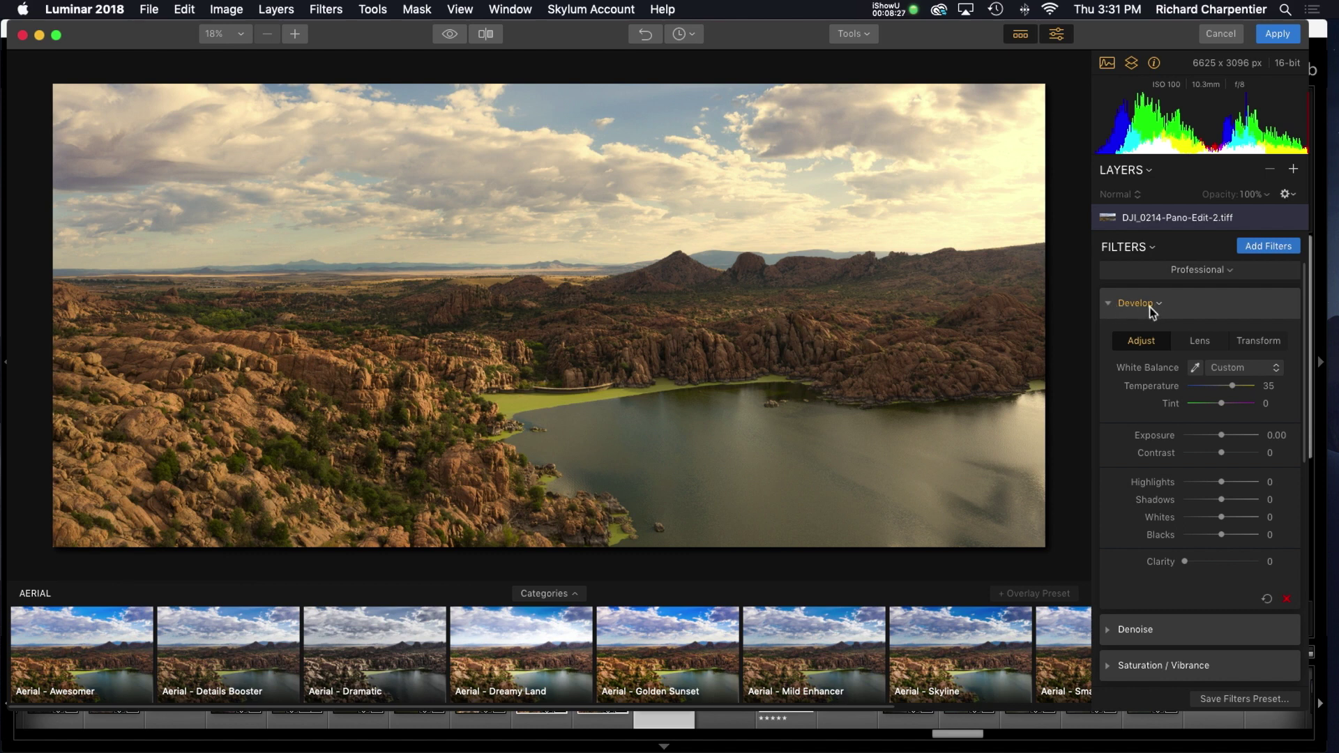
double_click(1156, 385)
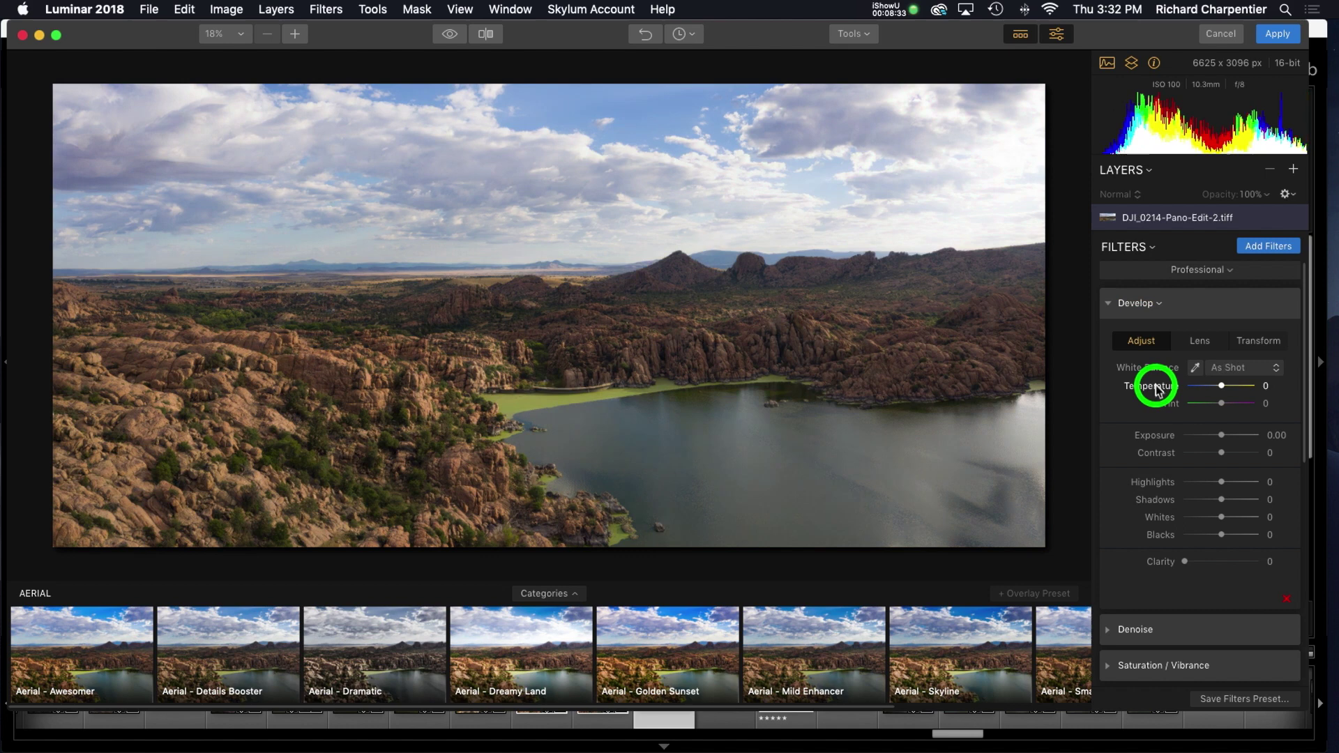
left_click(1109, 307)
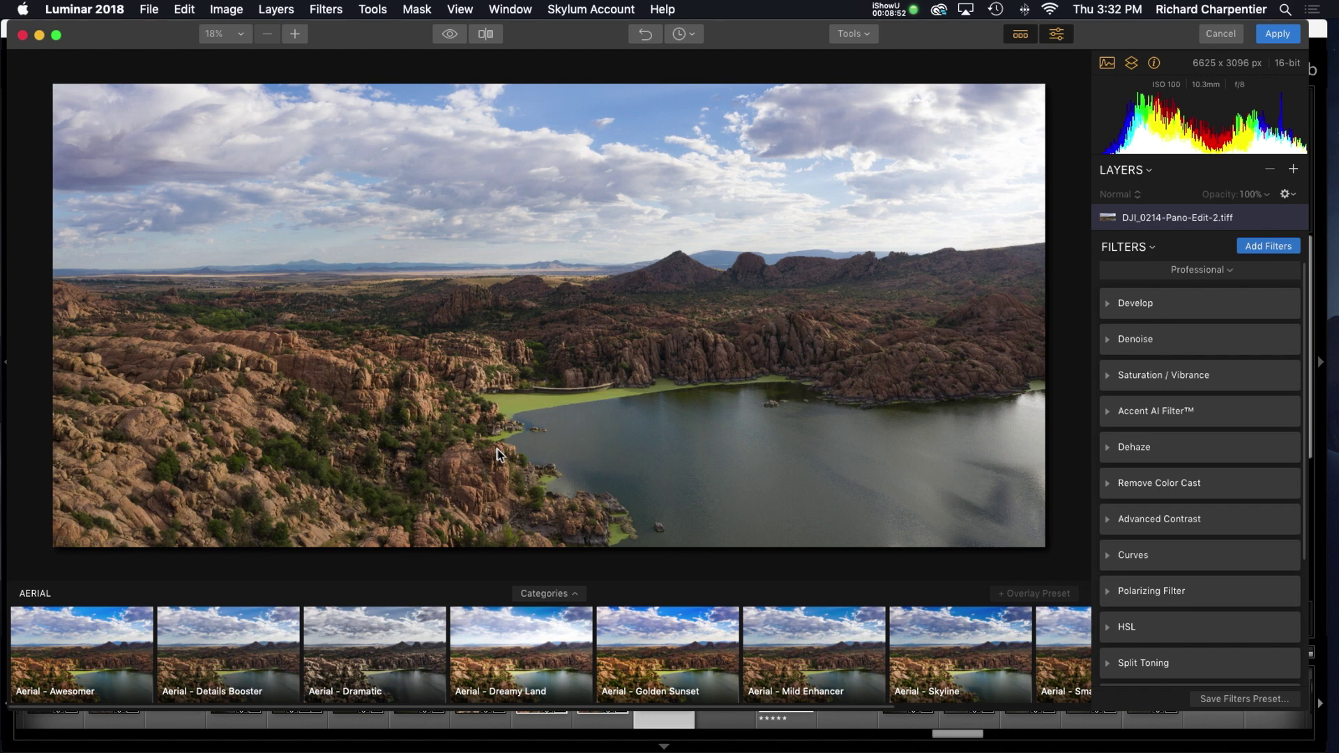
Look through the filters in the Professional workspace, from Develop down to Dodge & Burn.
scroll(1232, 336, "down", 5)
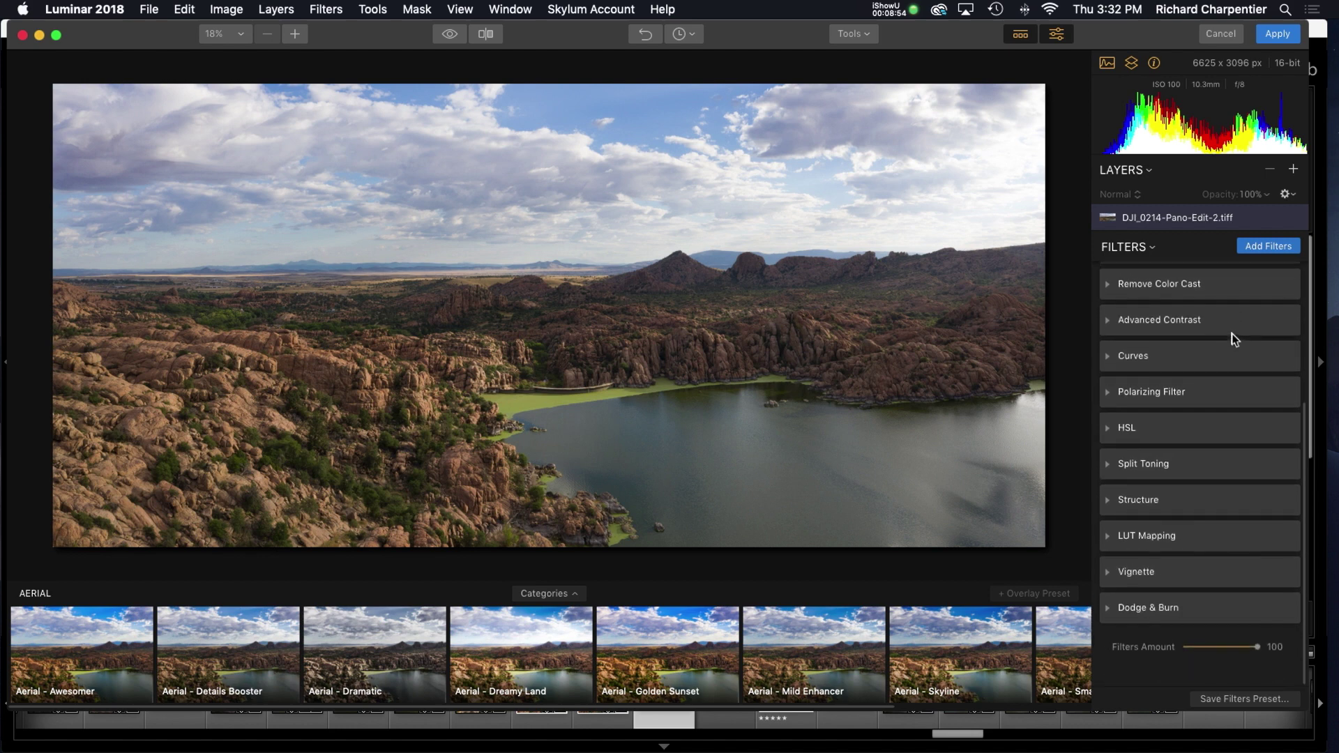
scroll(1232, 333, "up", 5)
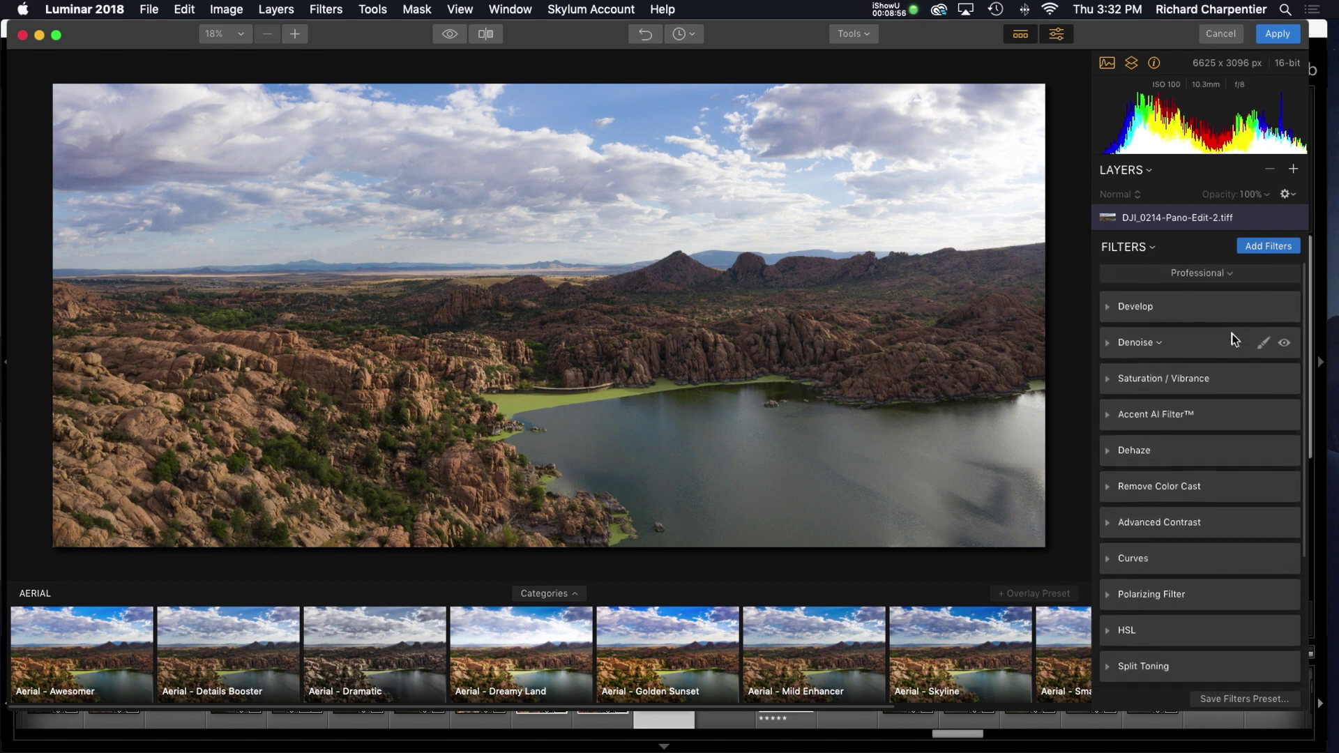
scroll(1231, 333, "down", 5)
left_click(1151, 248)
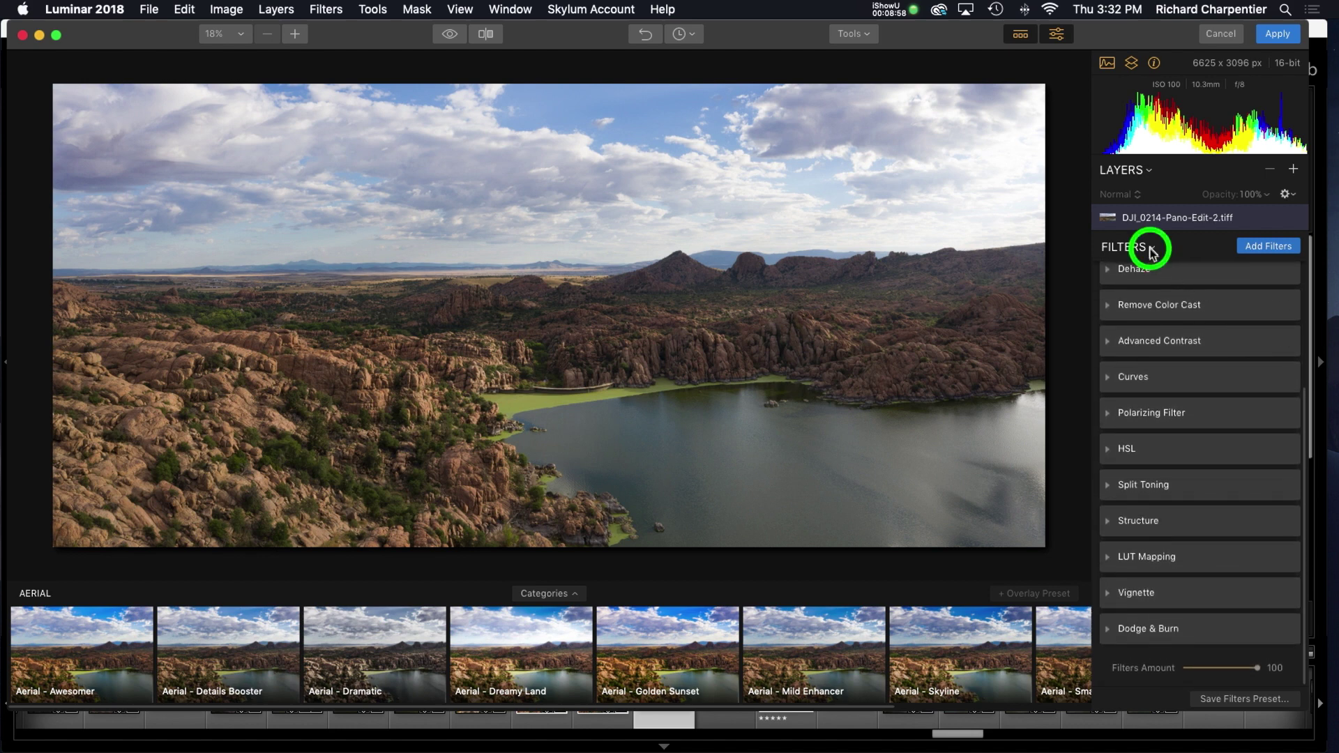
left_click(1150, 249)
Browse the filters catalog, covering the Issue Fixers, Creative and Professional categories, and close it.
left_click(1270, 248)
scroll(994, 149, "down", 3)
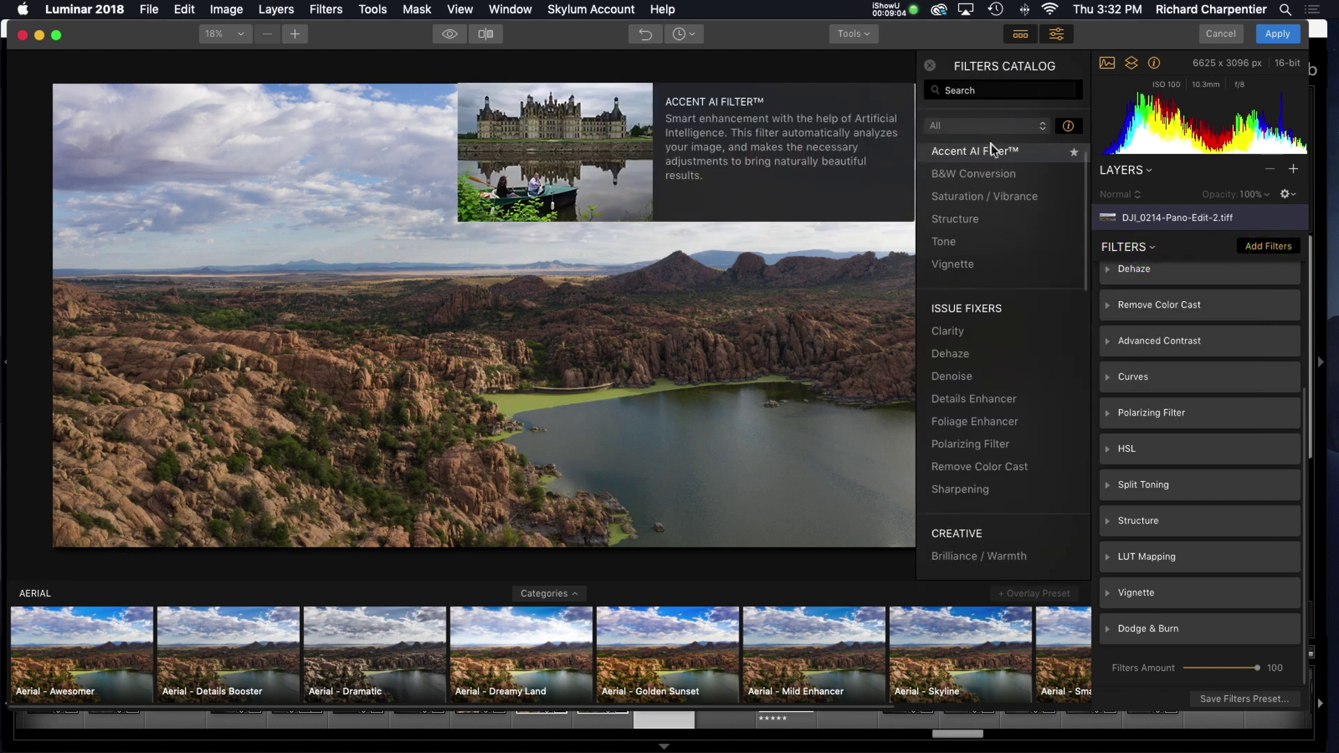
scroll(994, 149, "down", 1)
scroll(994, 152, "down", 5)
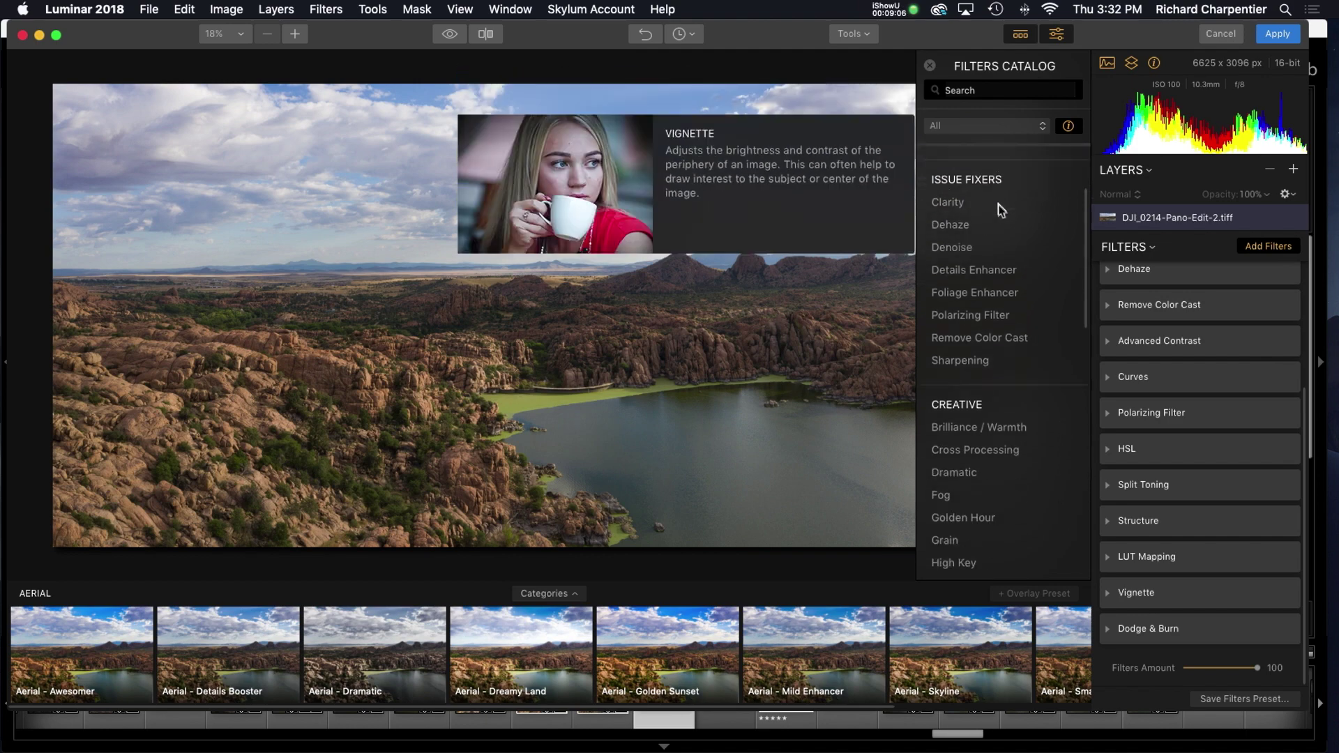
scroll(973, 291, "down", 4)
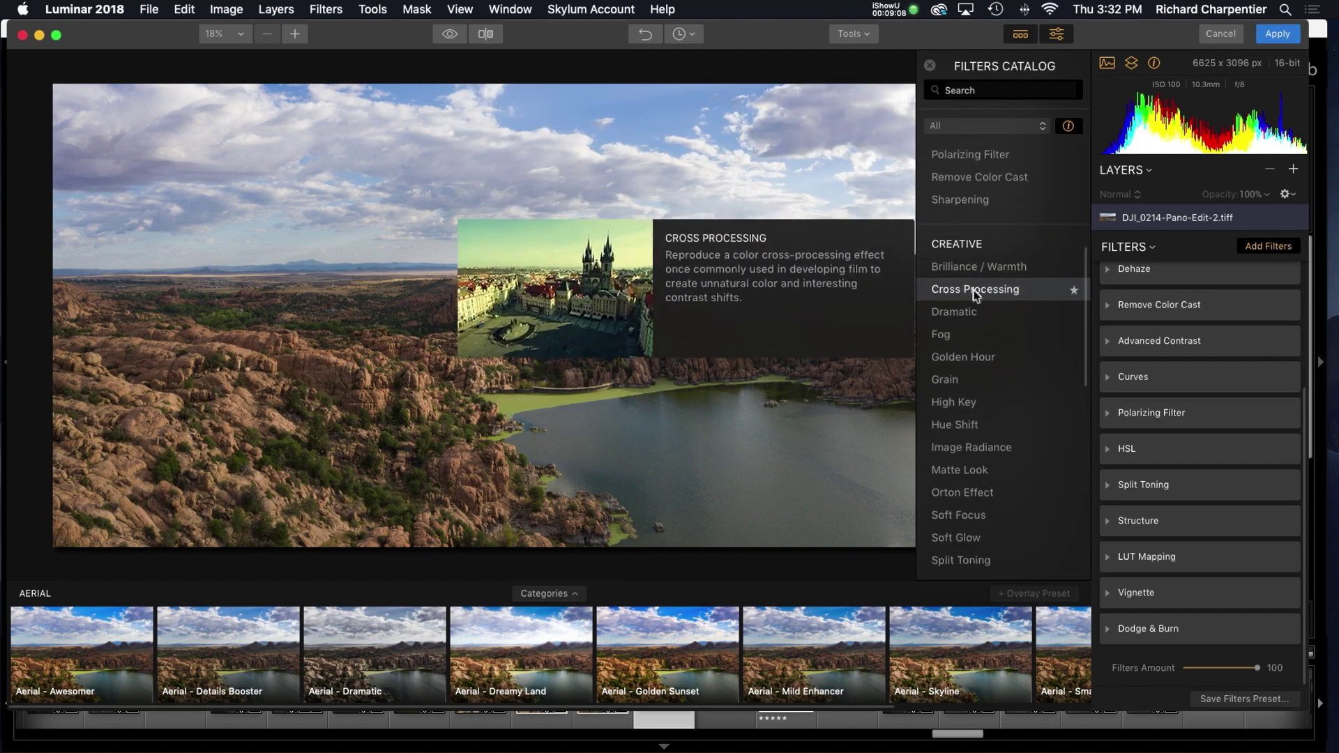
scroll(968, 346, "down", 7)
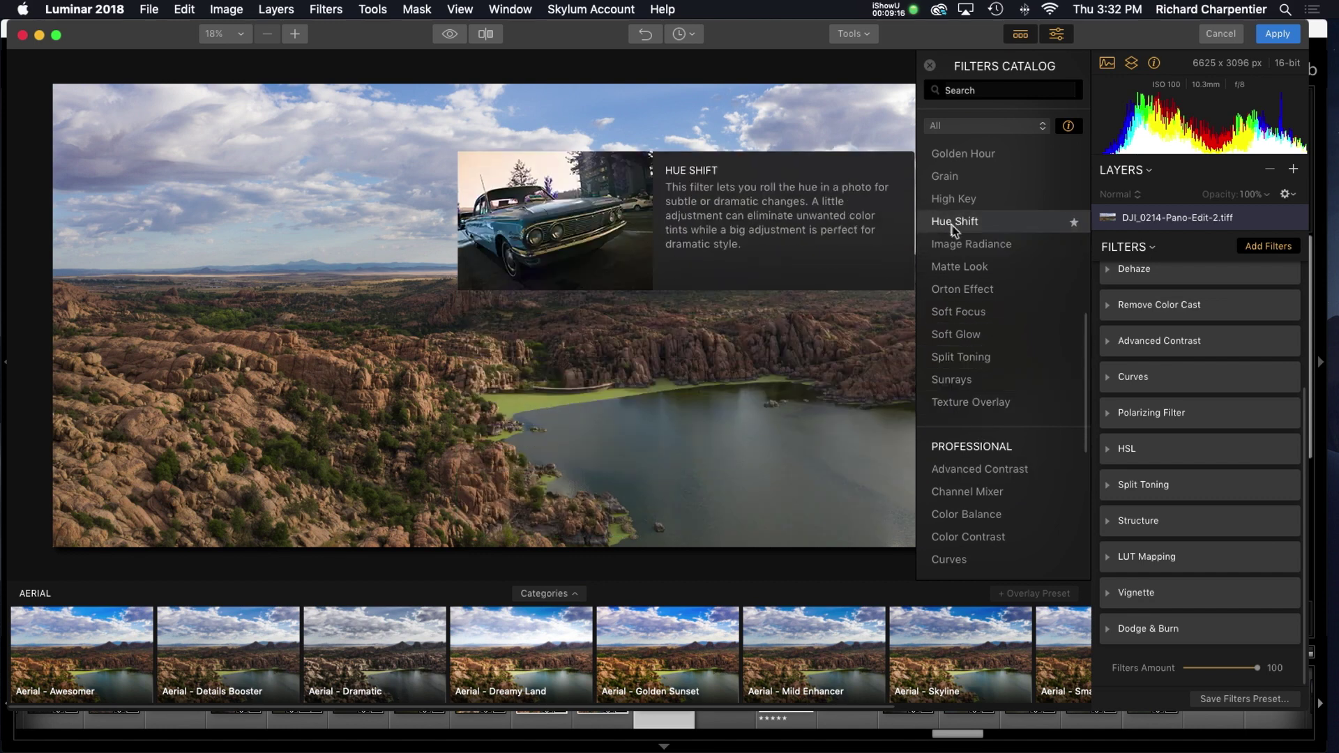
left_click(931, 66)
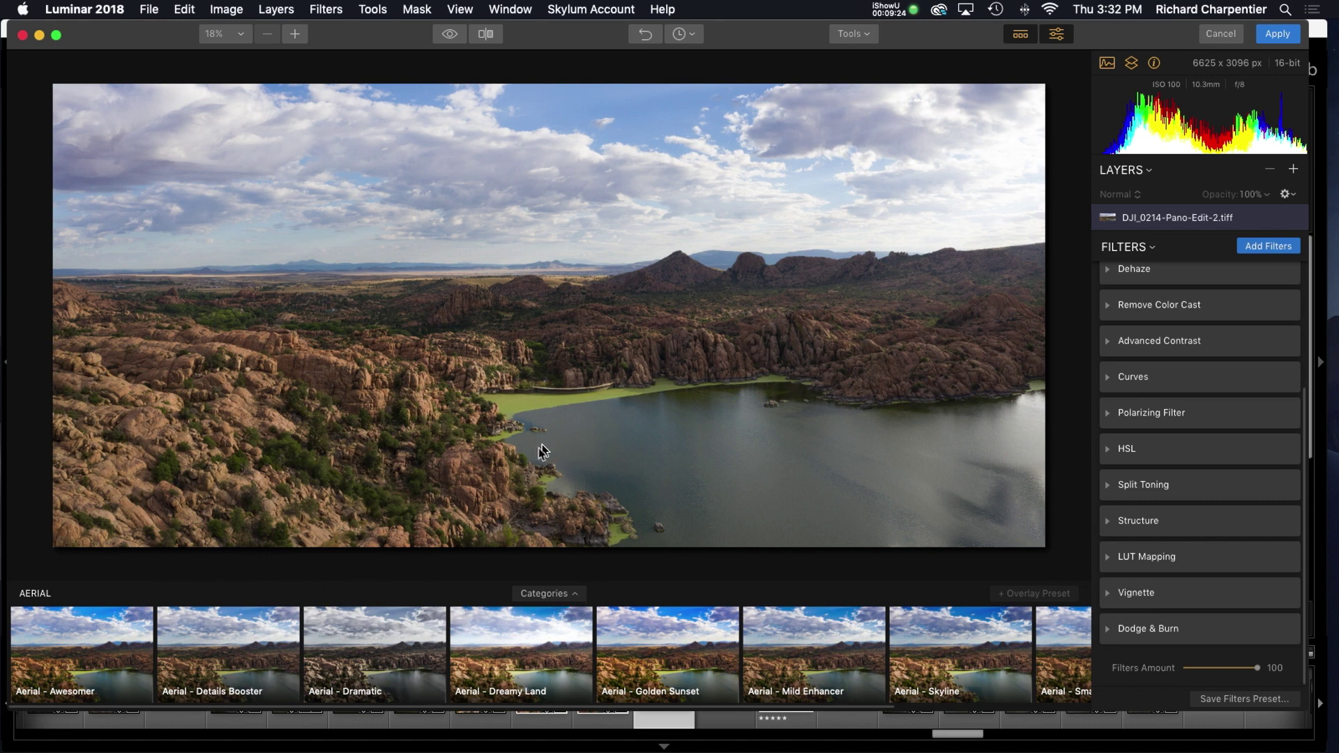
Try the Aerial - Awesomer preset with its amount at 50 and 100, and revert the panorama to its original state.
left_click(53, 654)
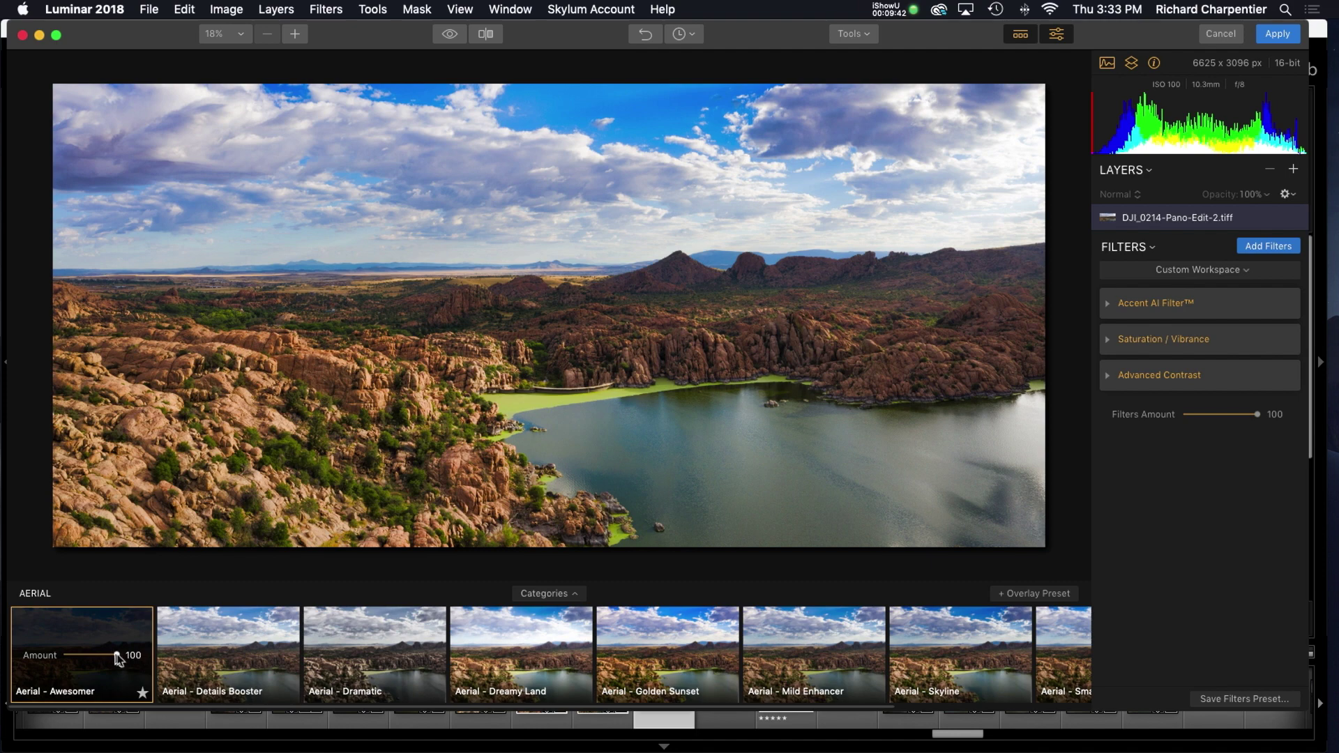
left_click_drag(119, 659, 174, 652)
left_click(694, 36)
left_click(628, 177)
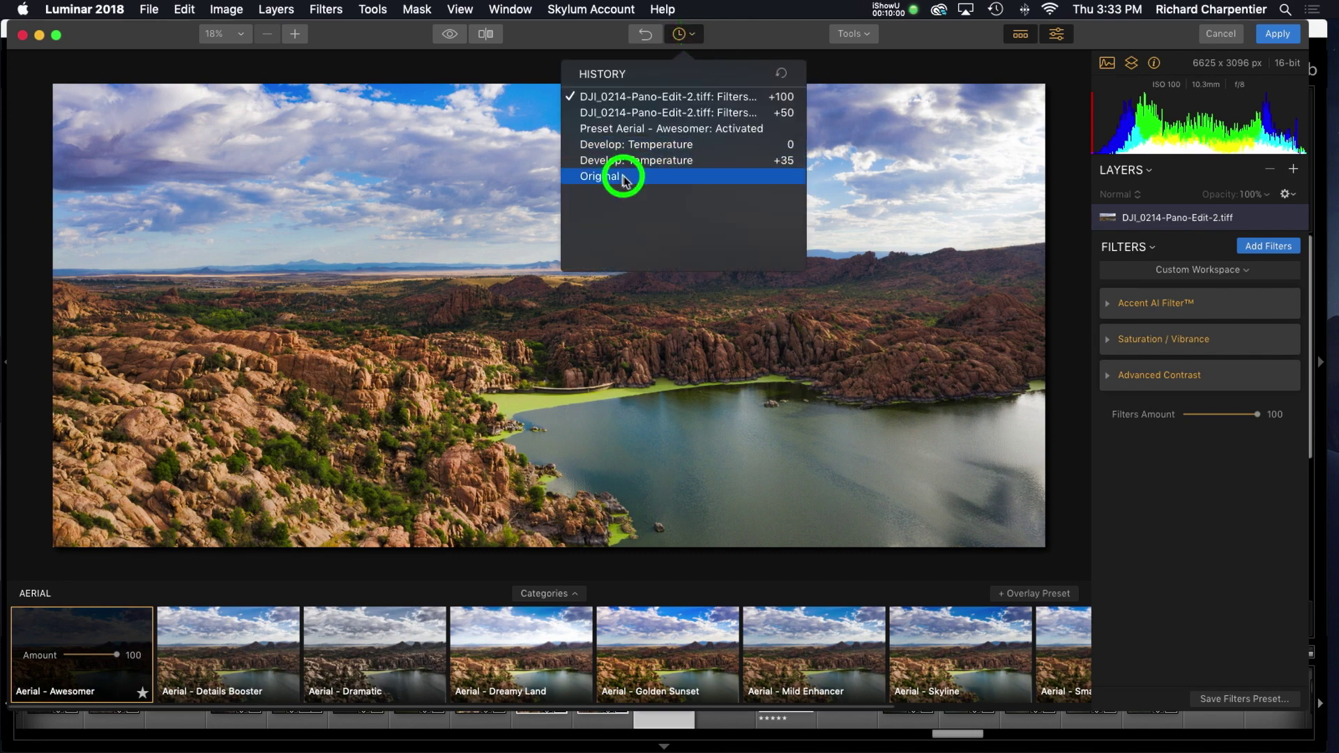
left_click(729, 322)
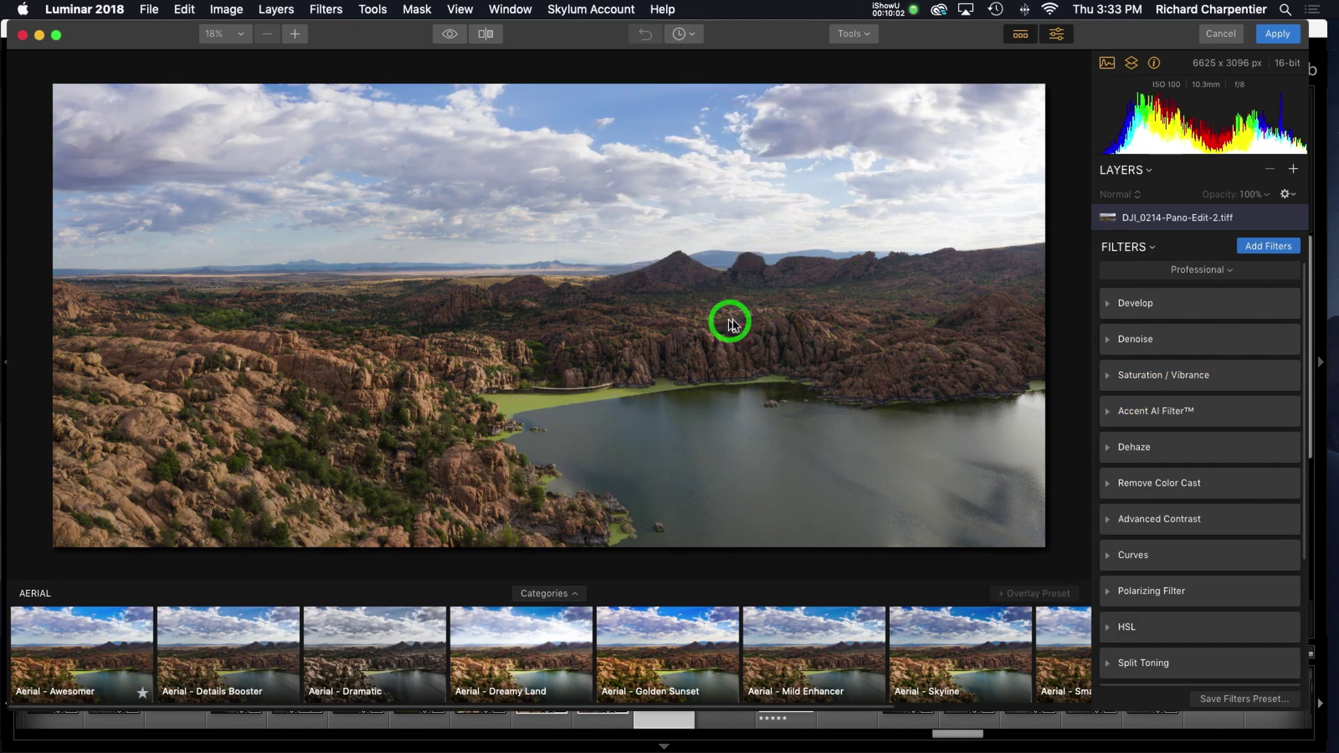
Apply the Aerial - Awesomer preset, try an Accent AI Filter Boost of 55, reset it, and set it to 47.
left_click(93, 652)
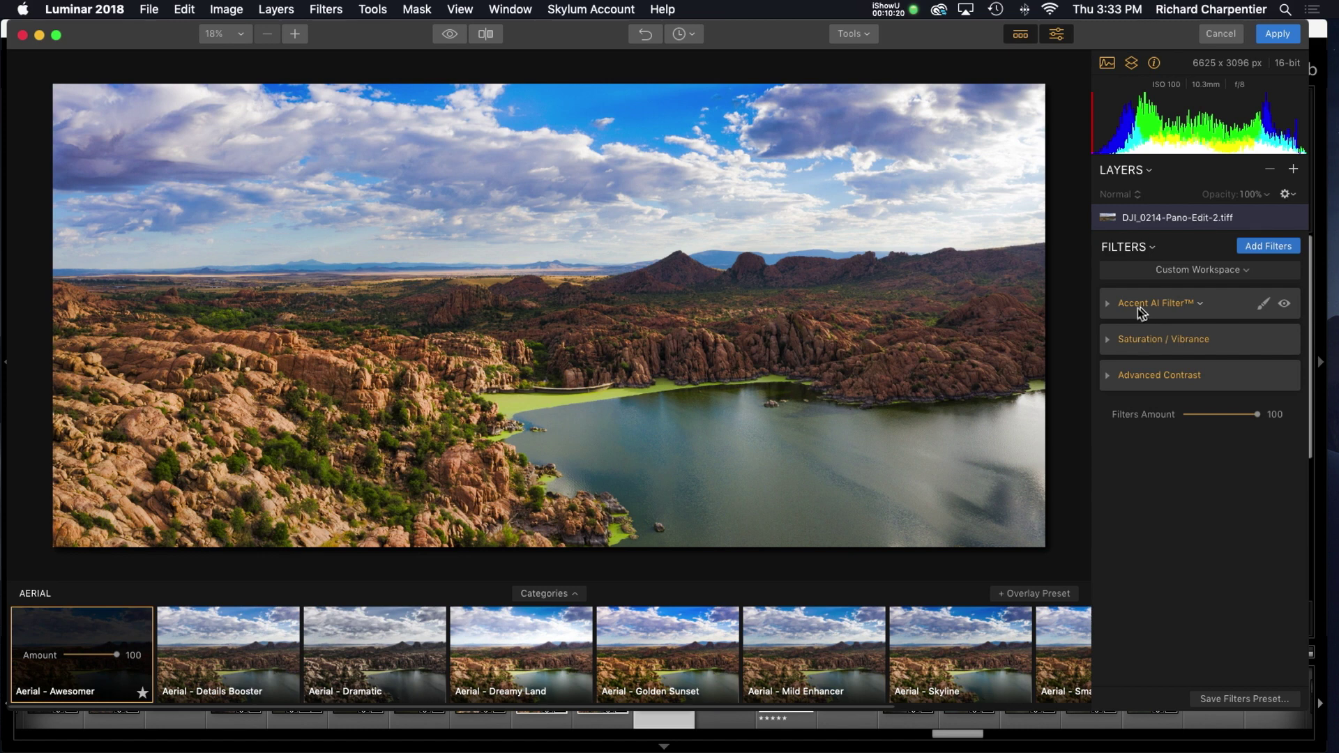
left_click(1106, 304)
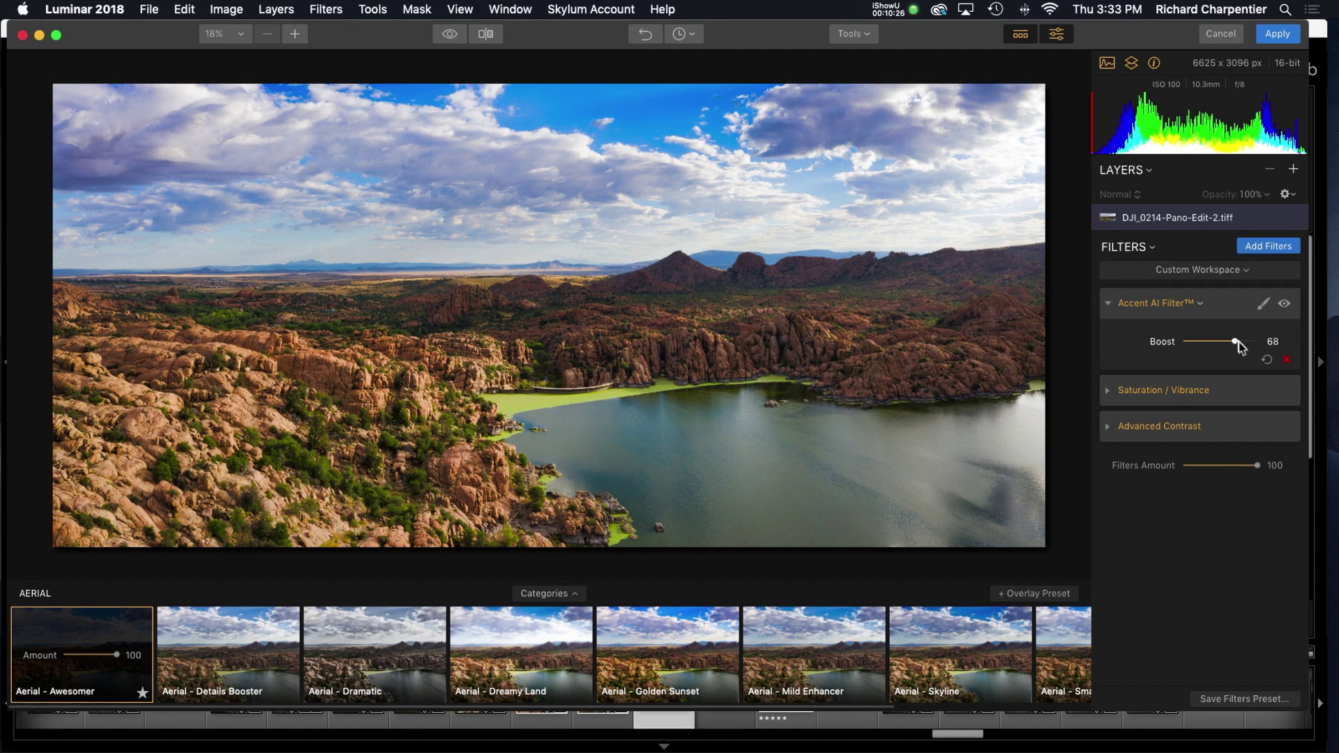
mouse_move(1236, 347)
left_mouse_down()
mouse_move(1172, 349)
mouse_move(1280, 336)
mouse_move(1130, 334)
mouse_move(1288, 339)
mouse_move(1212, 346)
mouse_move(1294, 352)
mouse_move(1147, 343)
mouse_move(1267, 339)
mouse_move(1184, 343)
mouse_move(1225, 341)
left_mouse_up()
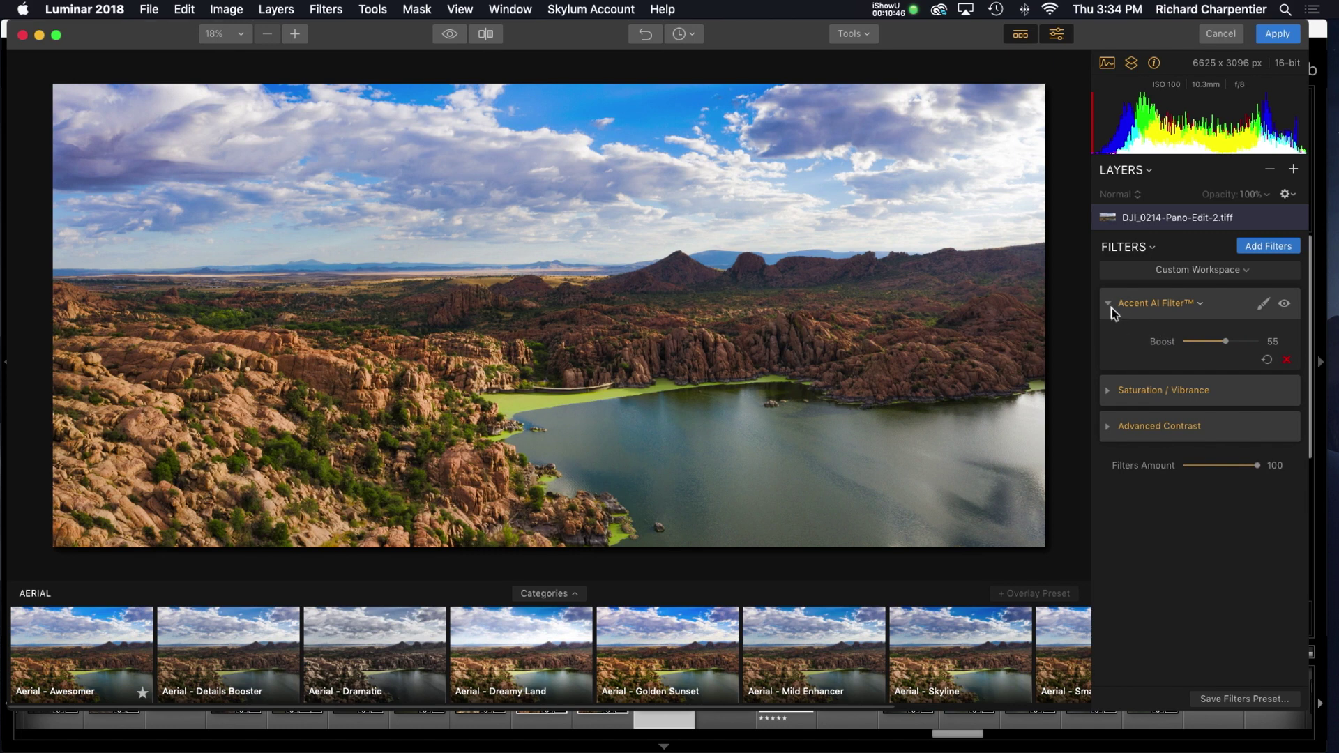
double_click(1159, 339)
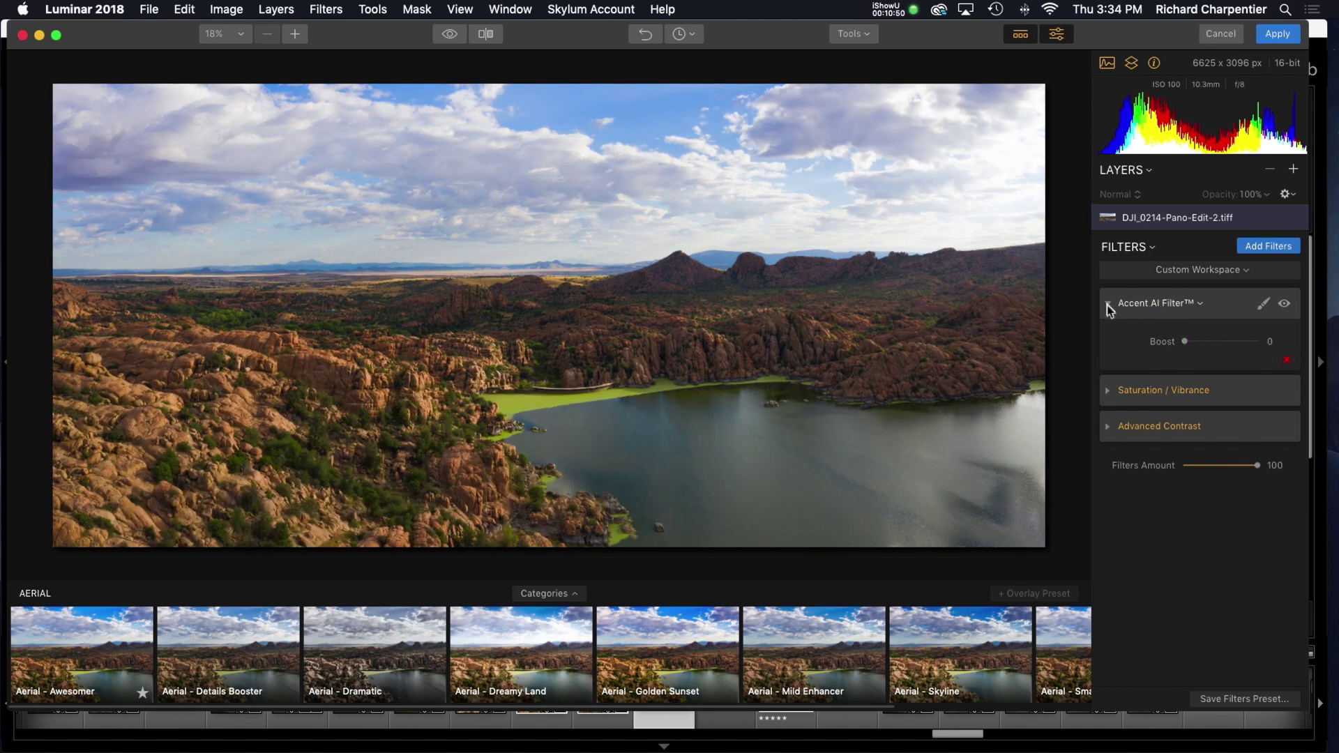
left_click(1218, 342)
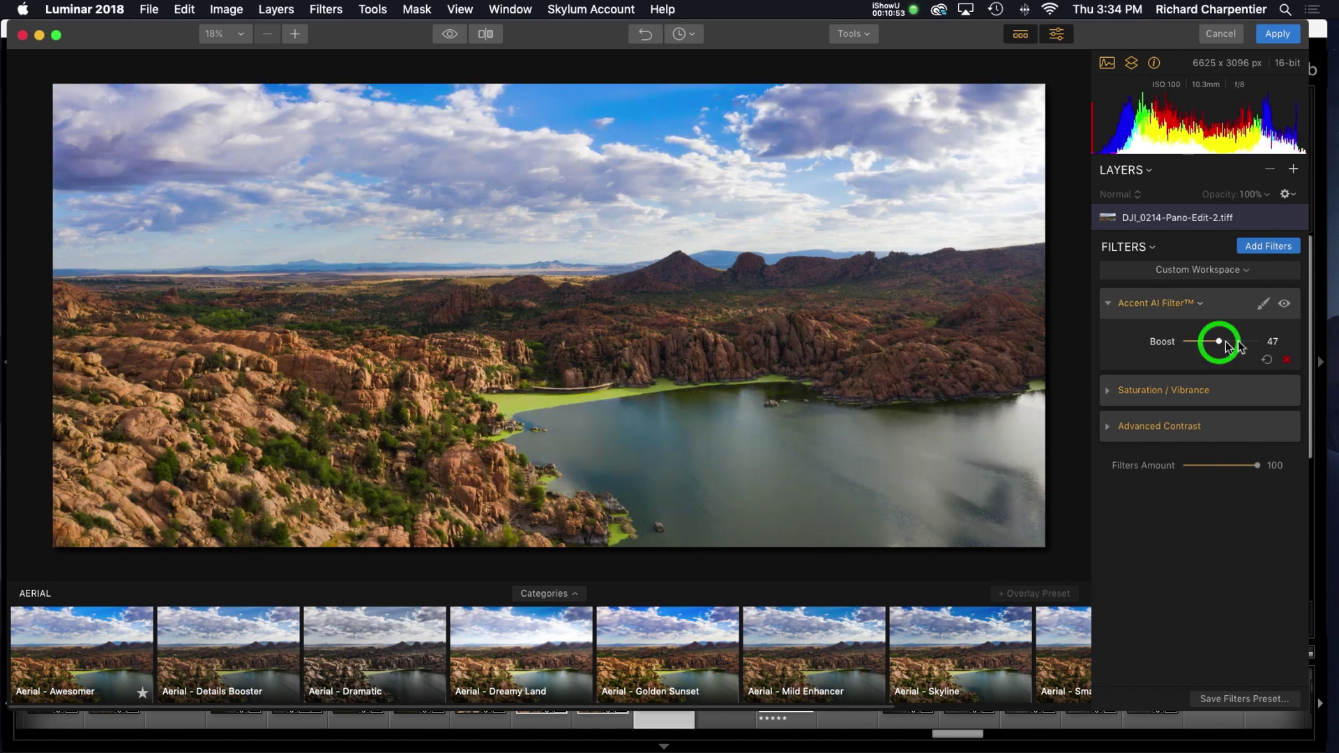
Compare the preset's filters by switching Accent AI Filter, Saturation / Vibrance and Advanced Contrast off and back on.
left_click(1286, 305)
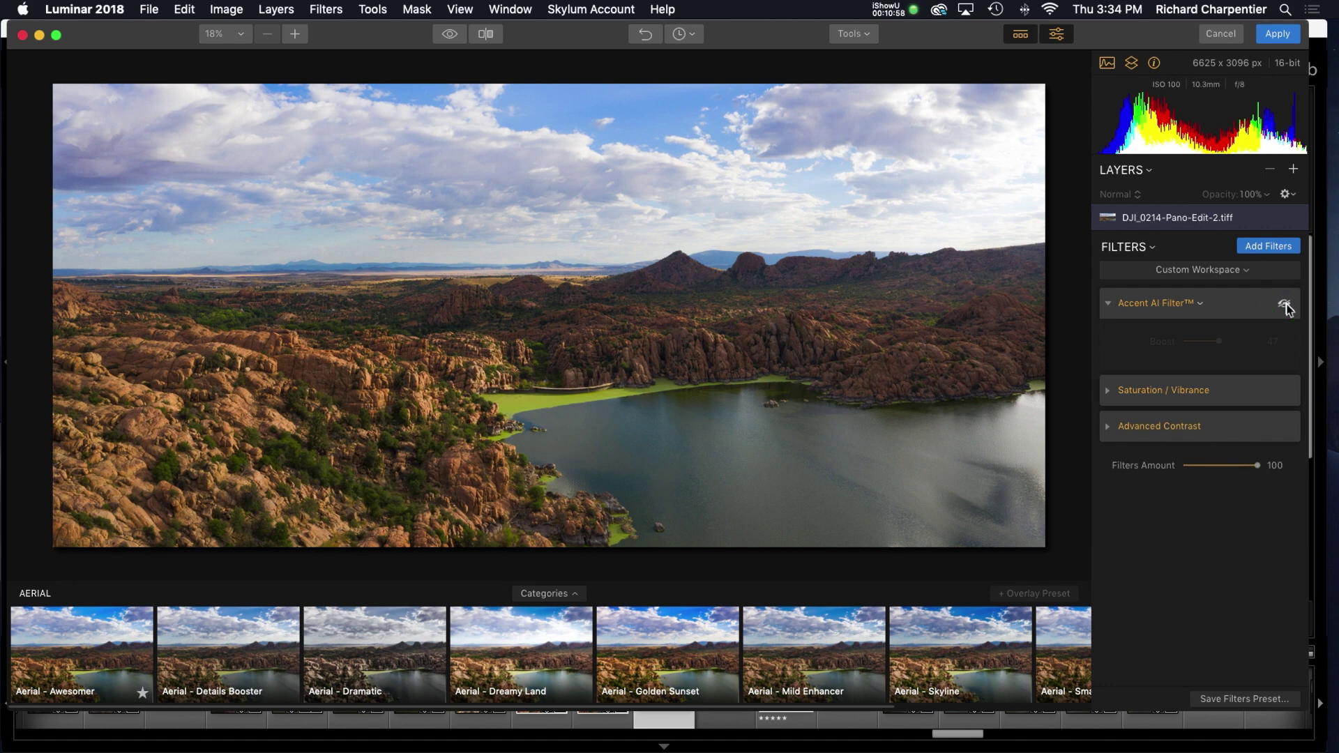
left_click(1286, 392)
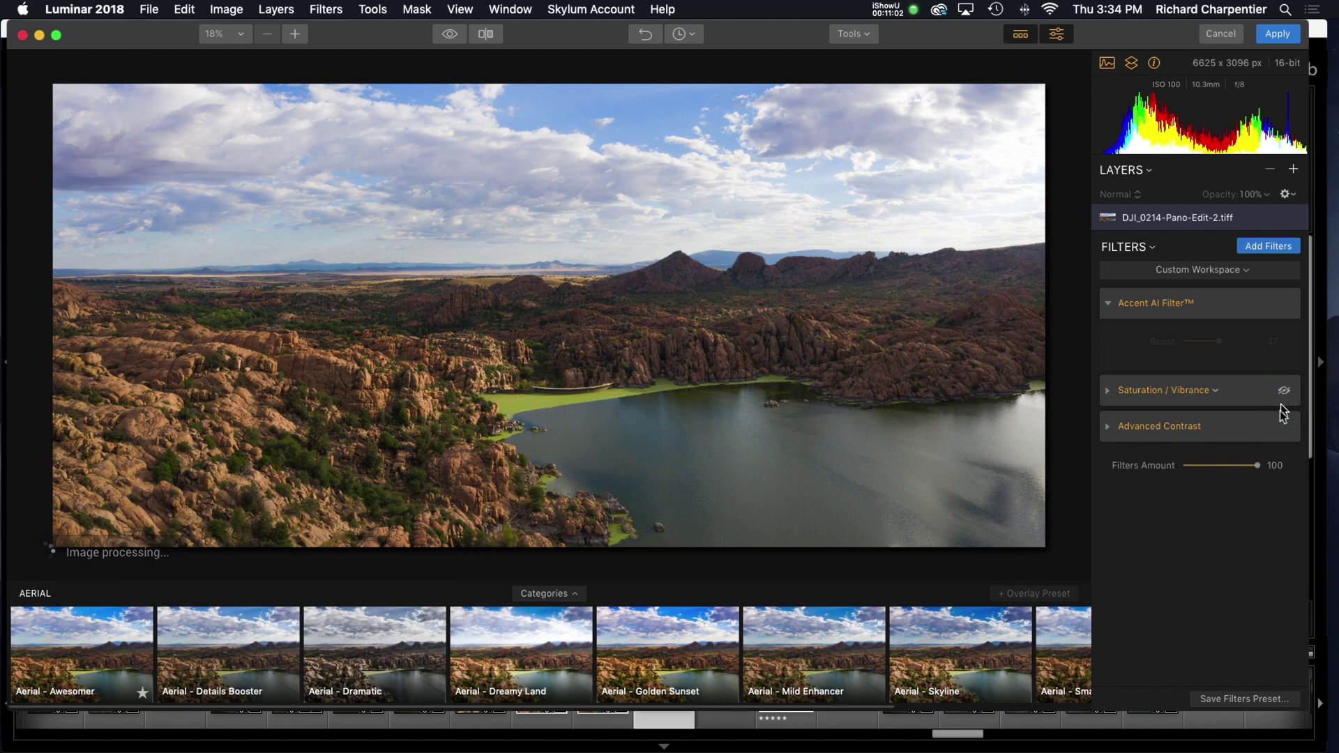
left_click(1285, 429)
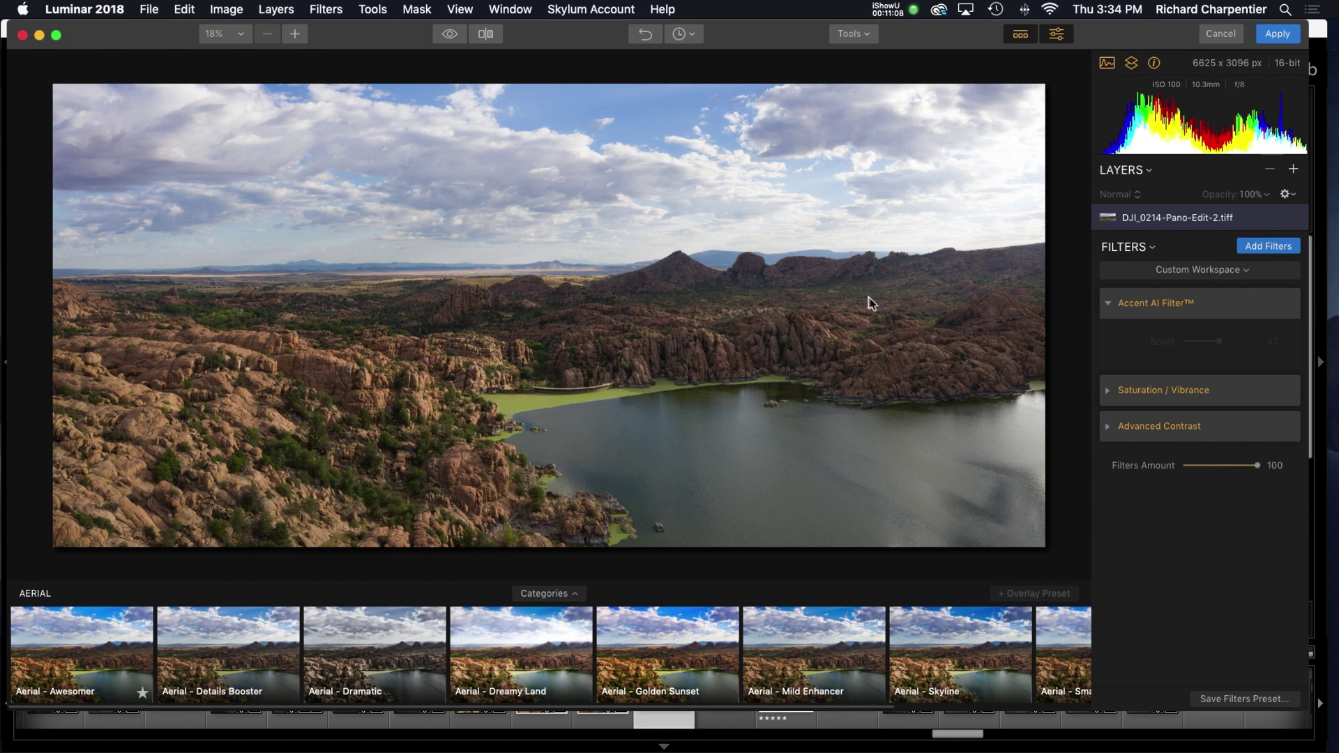
left_click(1286, 428)
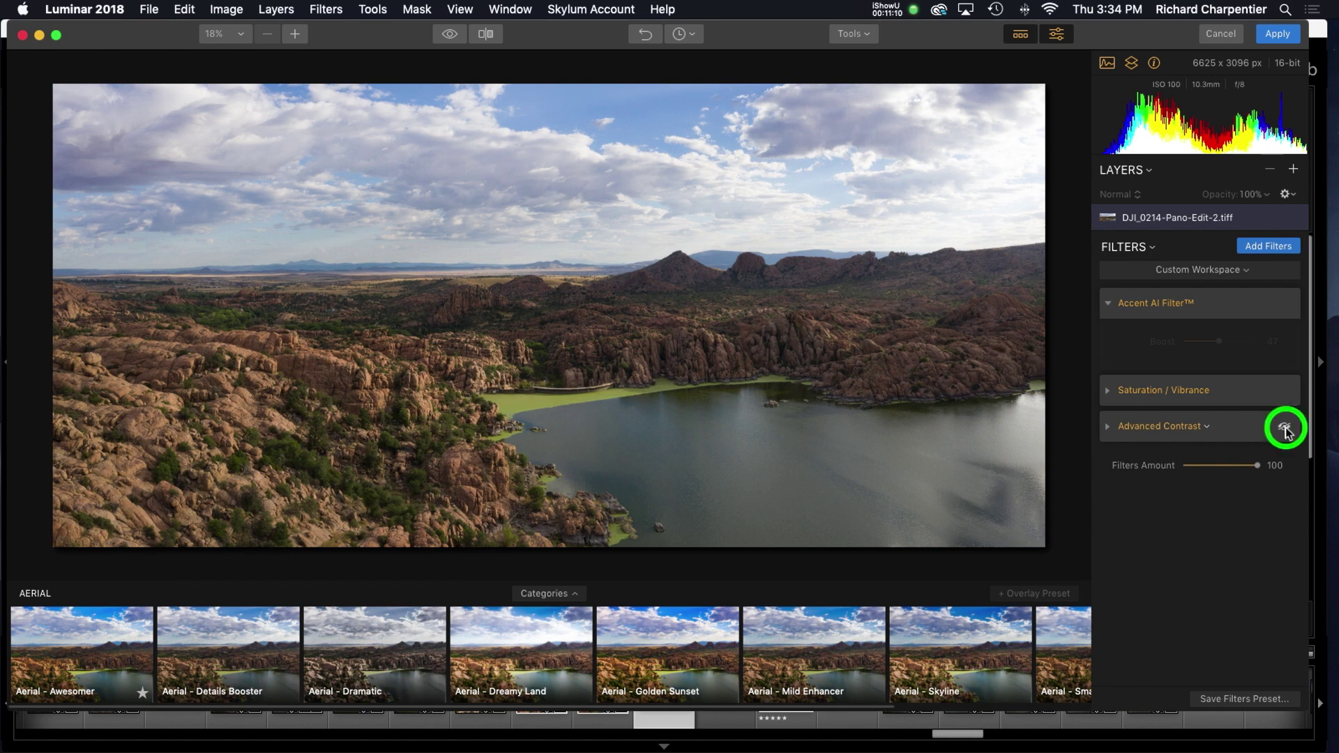
left_click(1285, 390)
left_click(1284, 305)
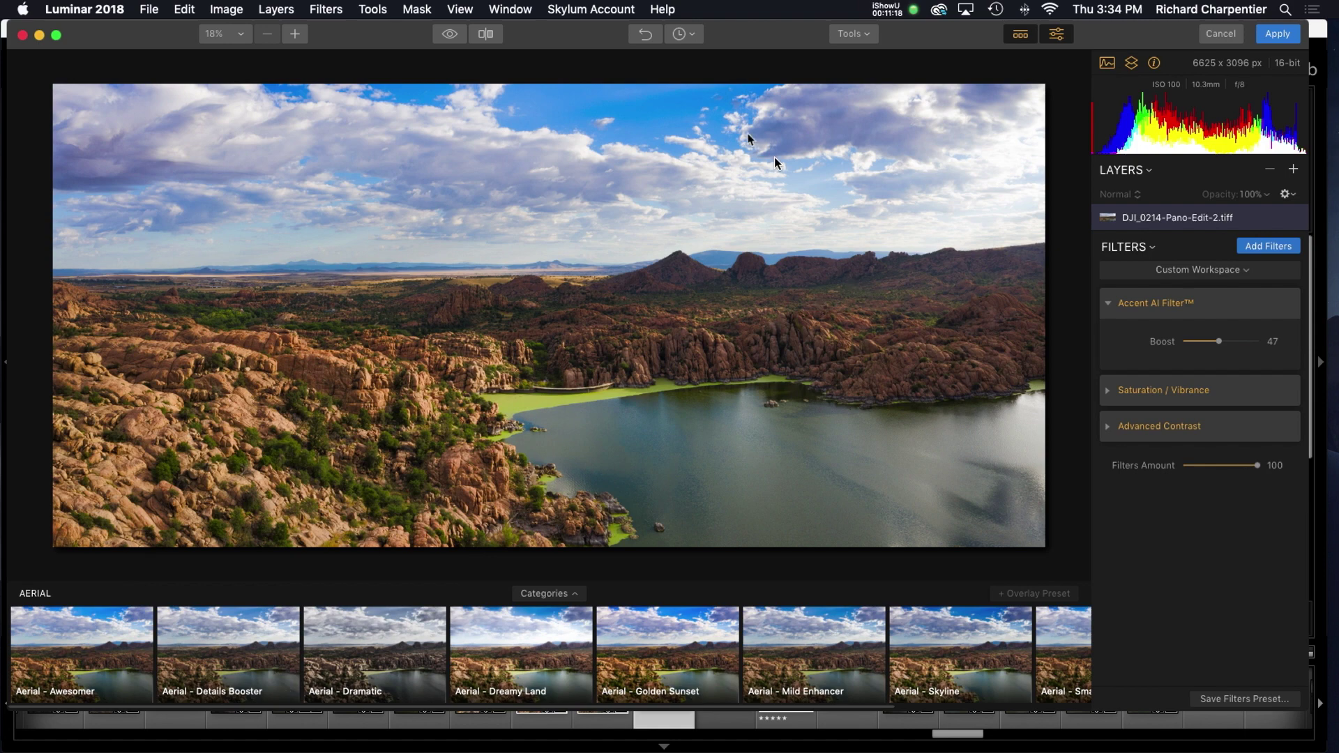
Revert the panorama to the Original state in the edit history.
left_click(696, 34)
left_click(657, 257)
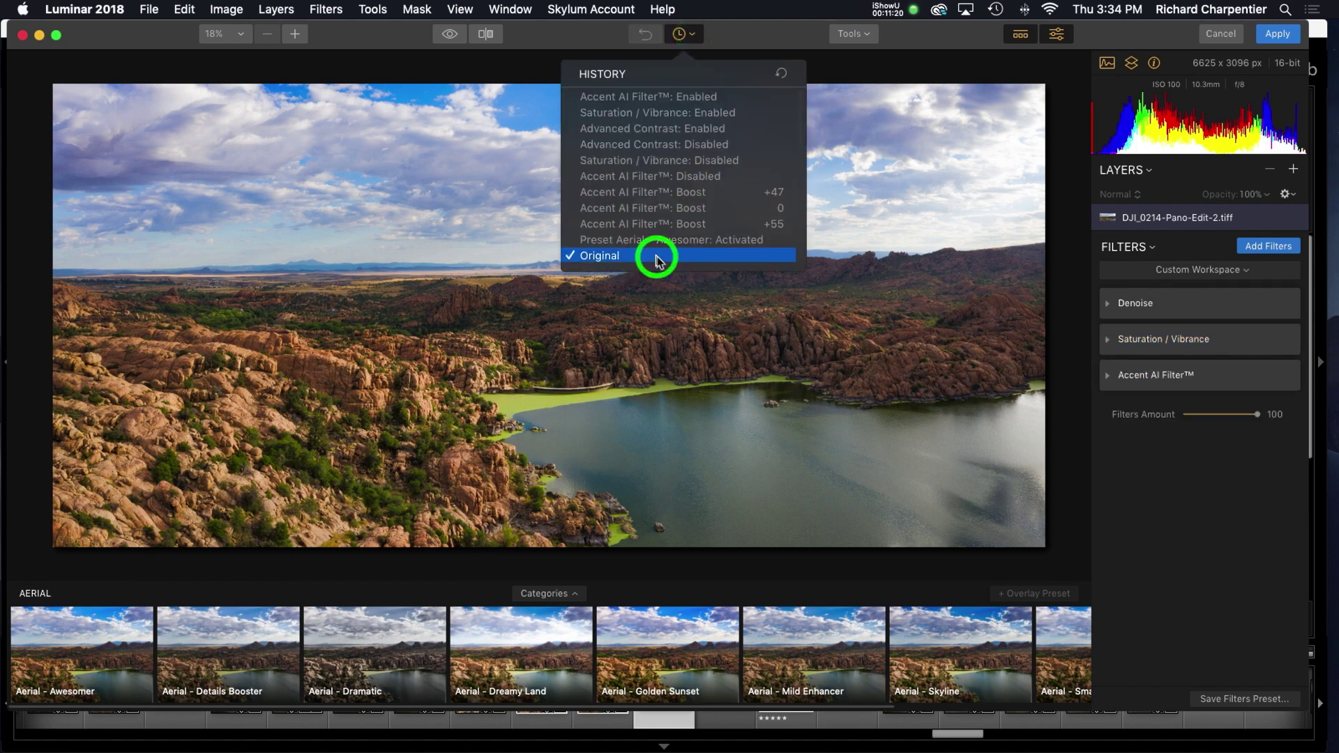
left_click(419, 405)
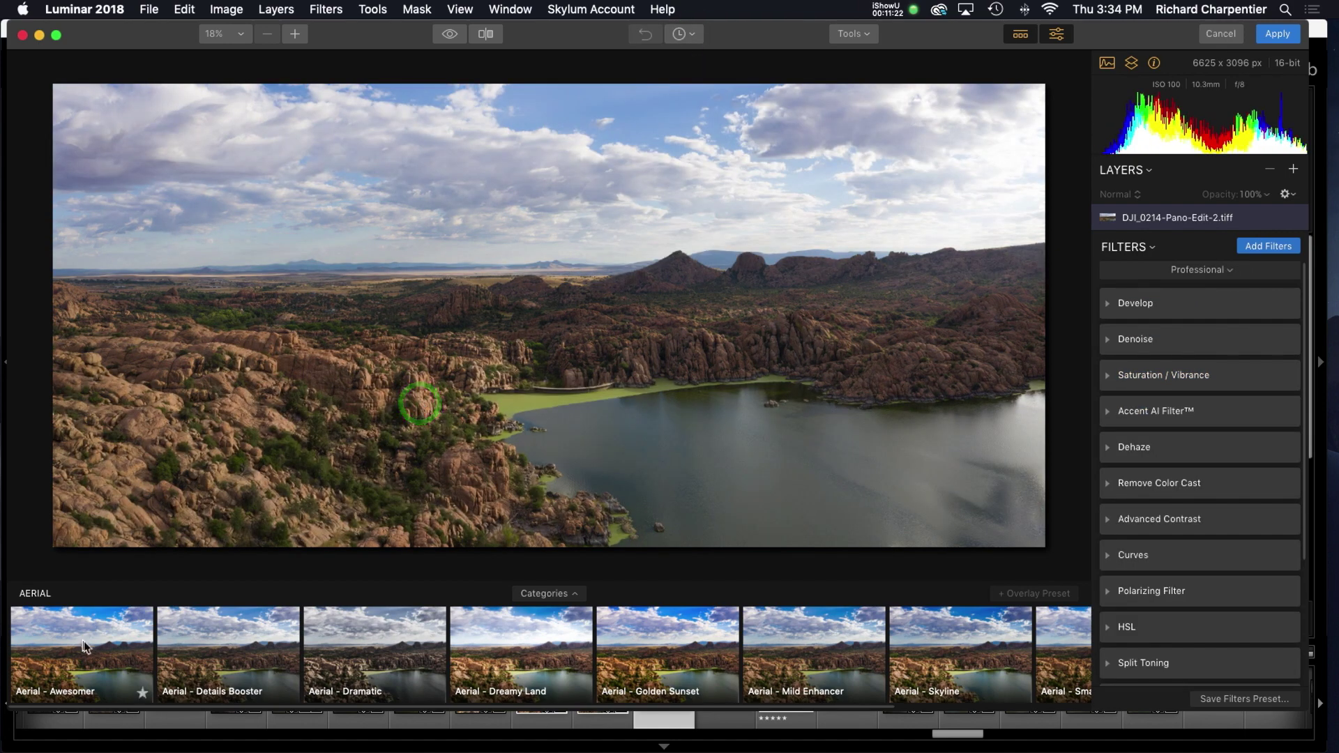
Apply the Aerial - Awesomer preset and lower the Boost of its Accent AI Filter.
left_click(82, 643)
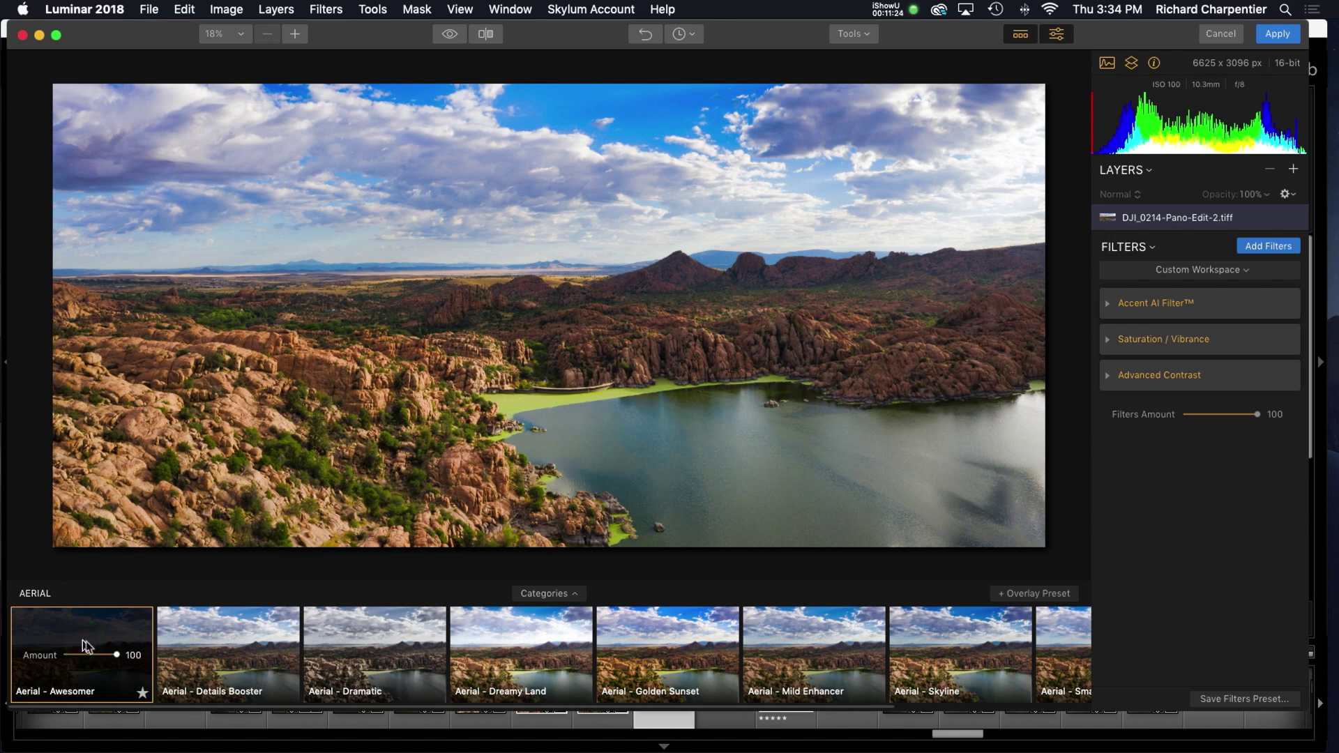
left_click(1108, 303)
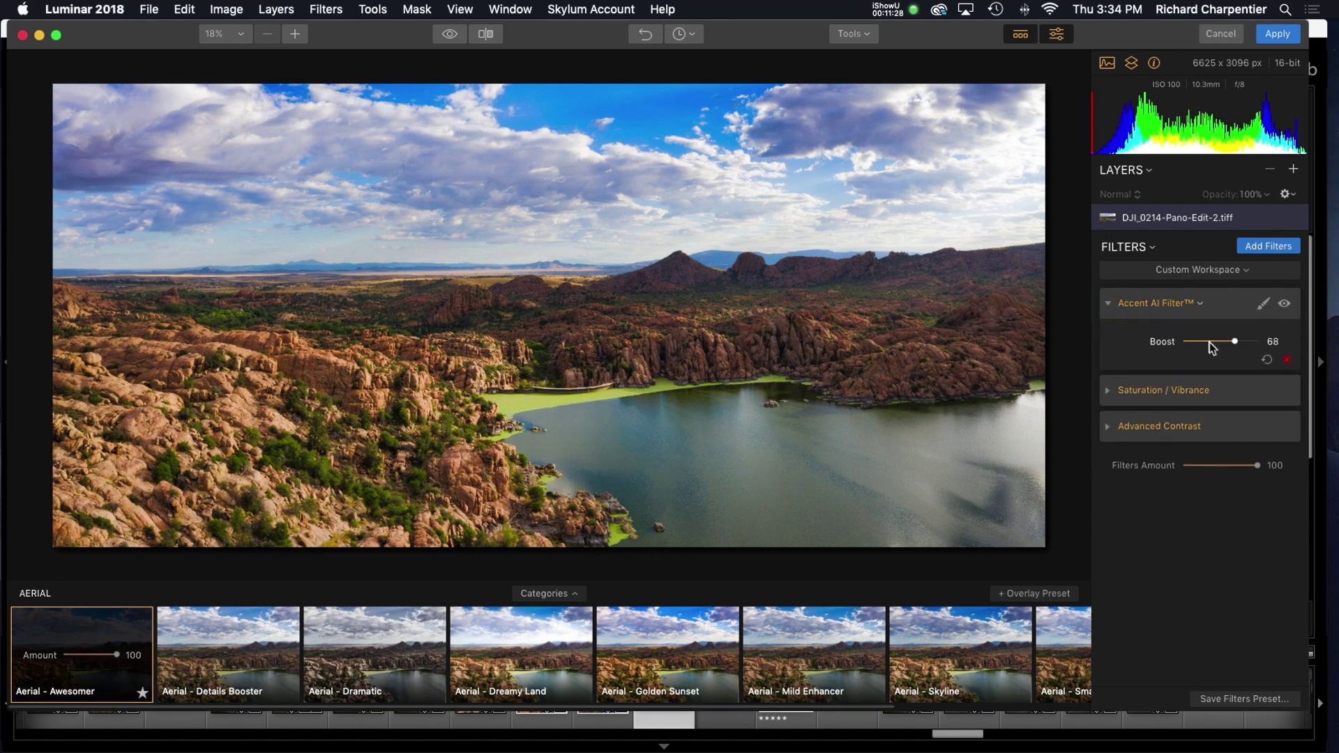
left_click(1209, 342)
mouse_move(1209, 342)
left_mouse_down()
mouse_move(1154, 354)
mouse_move(1198, 353)
left_mouse_up()
Reset Saturation to 0 in the Saturation / Vibrance filter and disable that filter.
left_click(1108, 391)
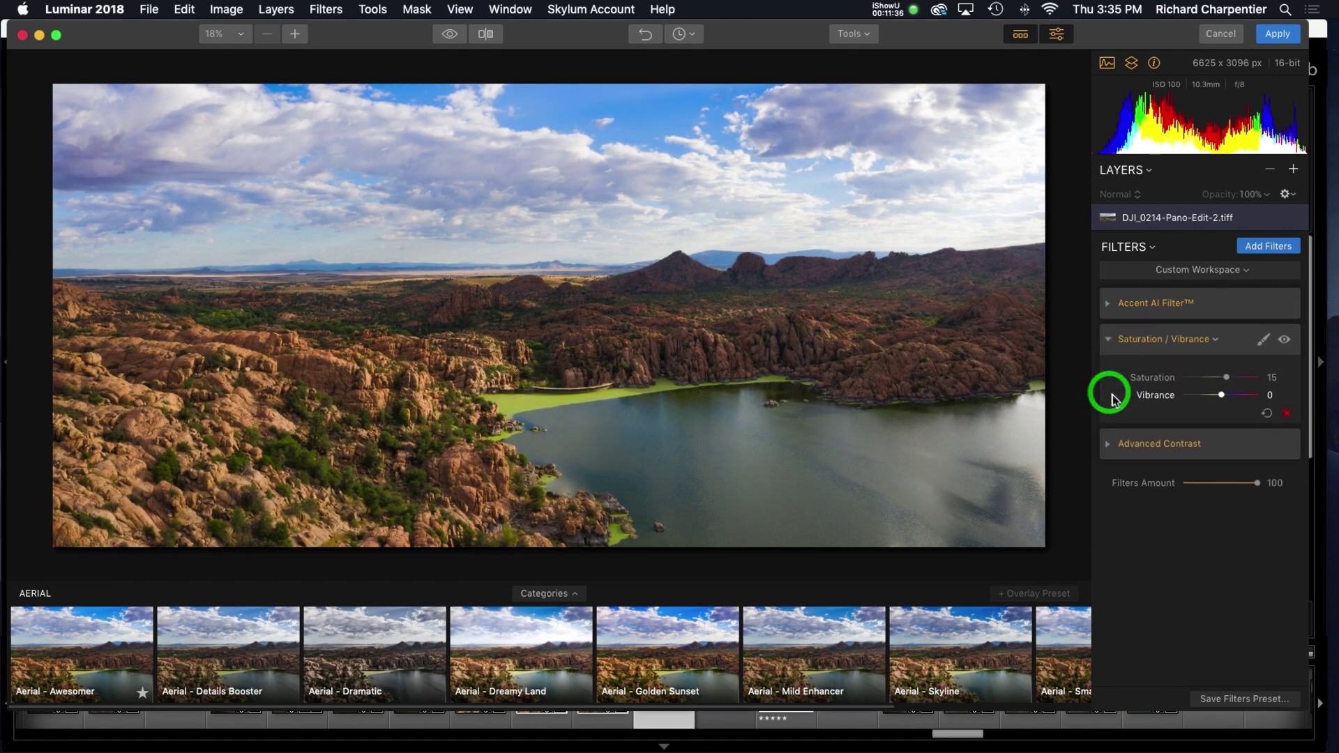
double_click(1168, 383)
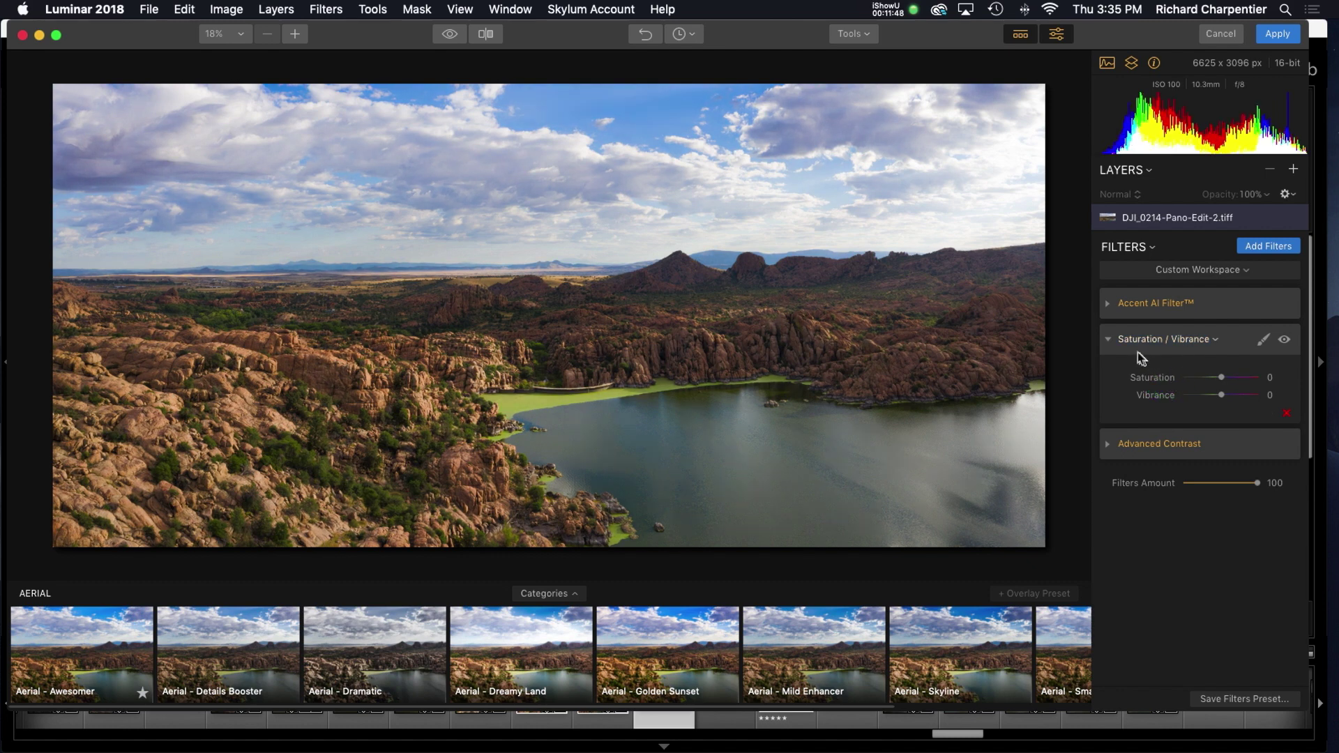
left_click(1109, 341)
left_click(1284, 341)
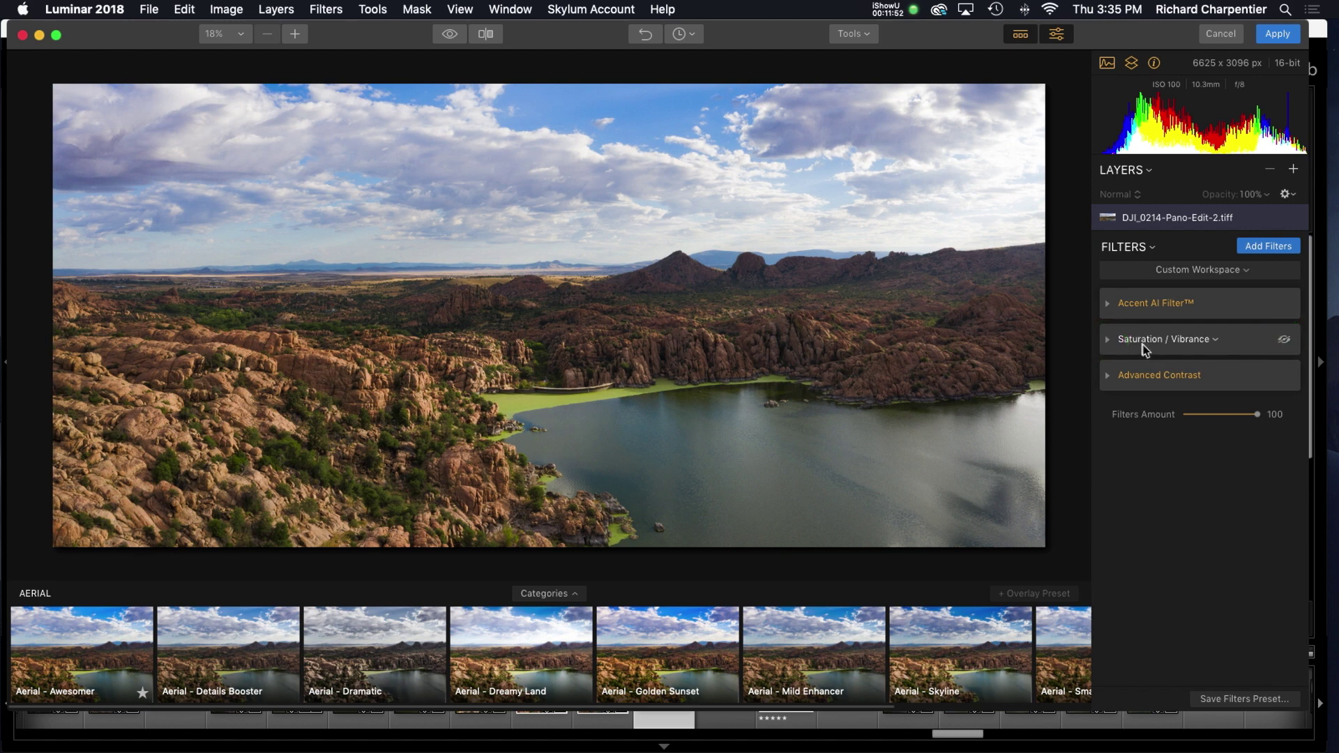
Set the Midtones Amount of Advanced Contrast to 0, and collapse the Advanced Contrast and Saturation / Vibrance settings.
left_click(1110, 377)
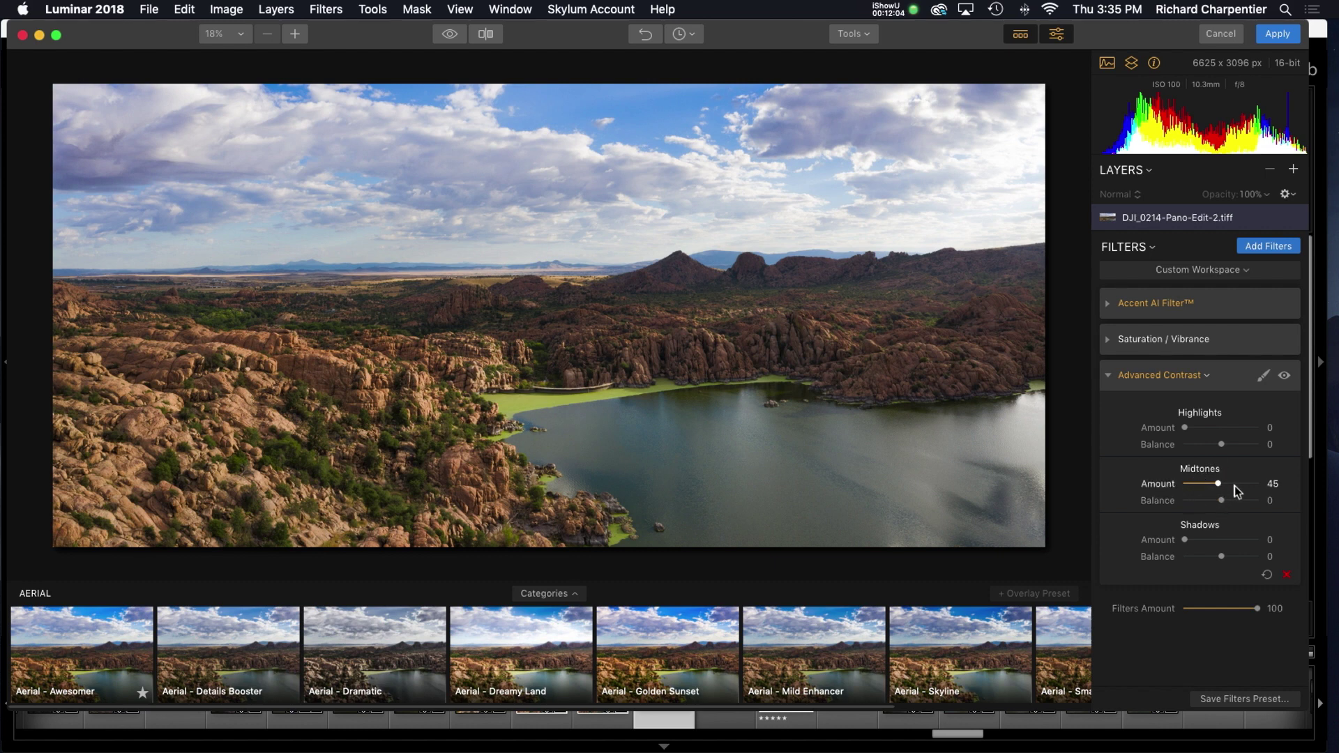
left_click_drag(1219, 489, 1183, 488)
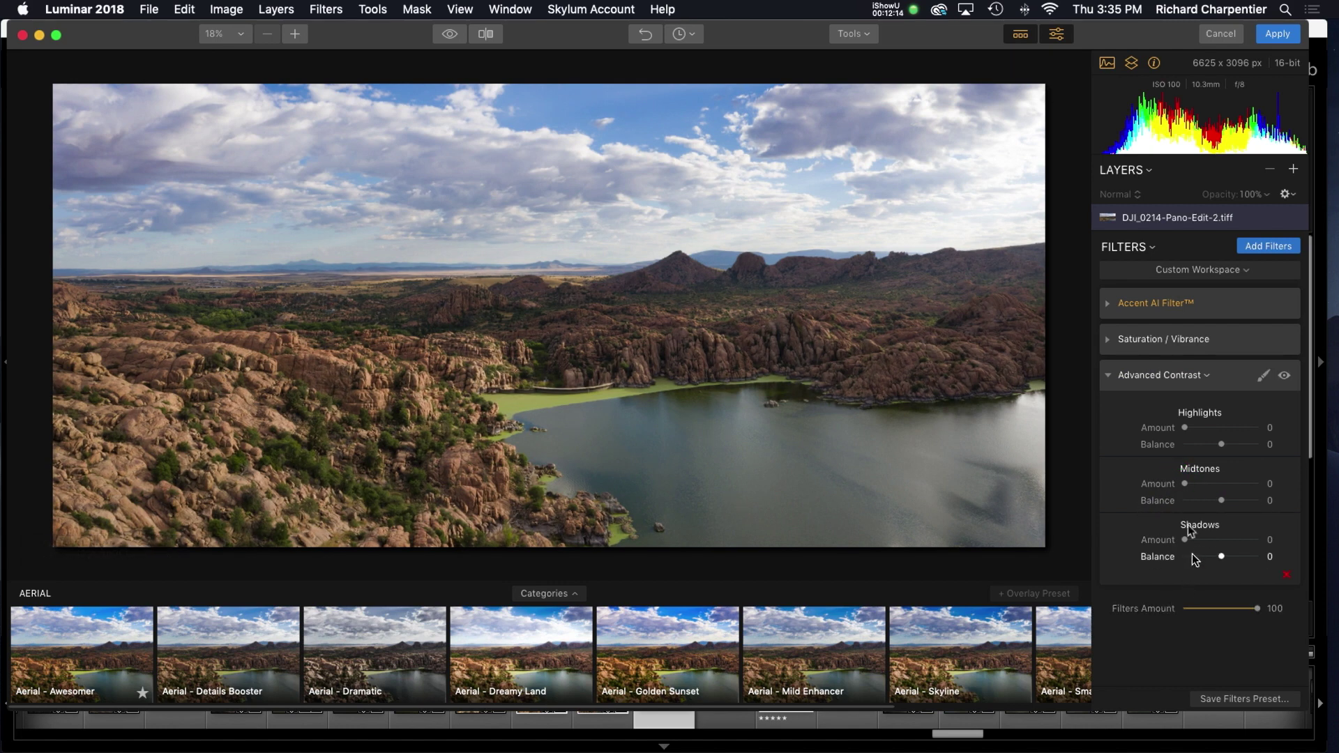
left_click(1103, 376)
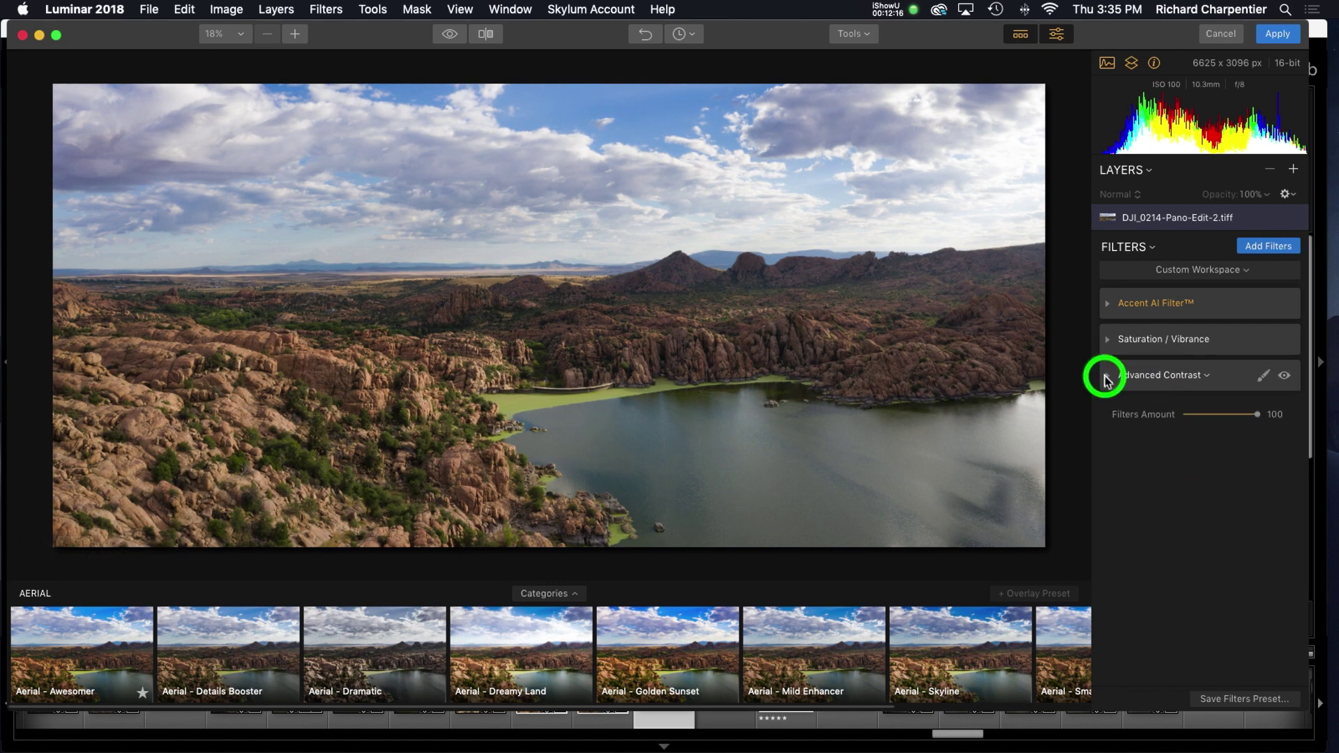
left_click(1103, 375)
left_click(1106, 345)
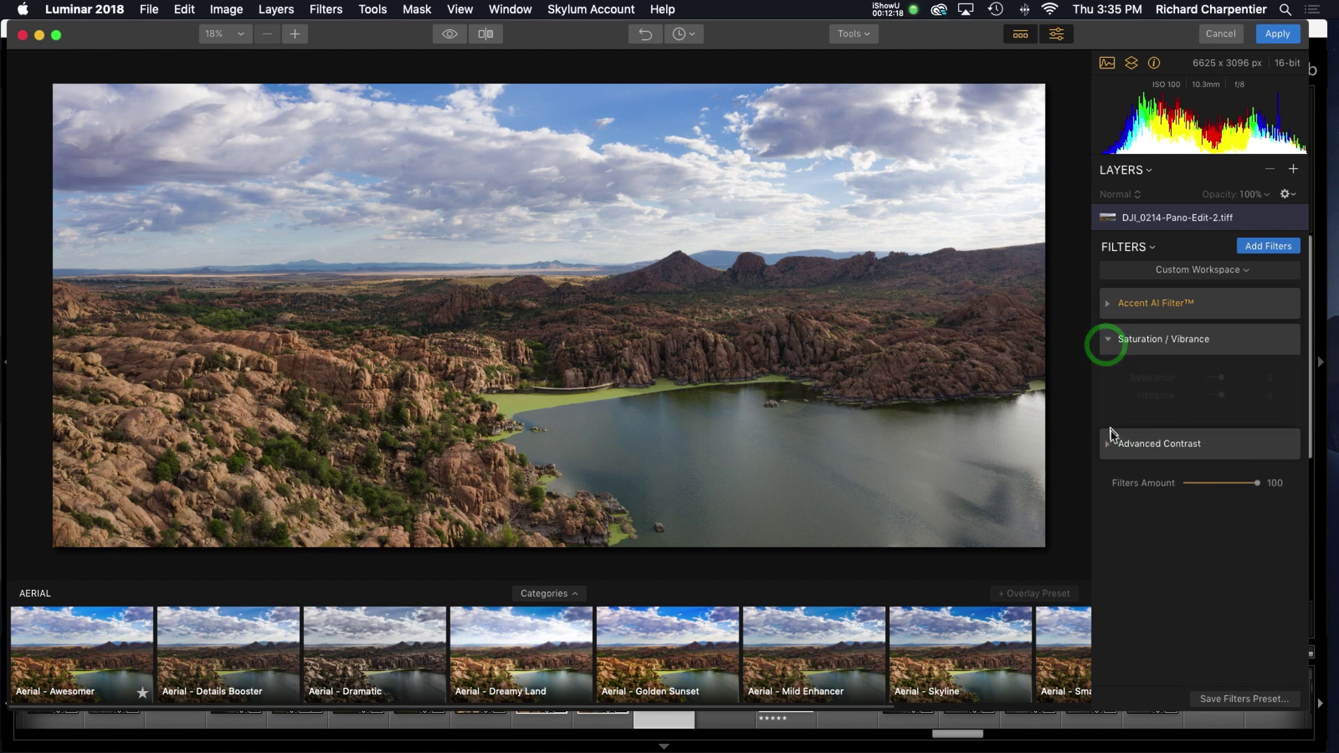
left_click(1108, 444)
Set the Accent AI Filter's Boost to 65 and start the before/after split comparison.
left_click(1109, 304)
left_click_drag(1203, 342, 1232, 345)
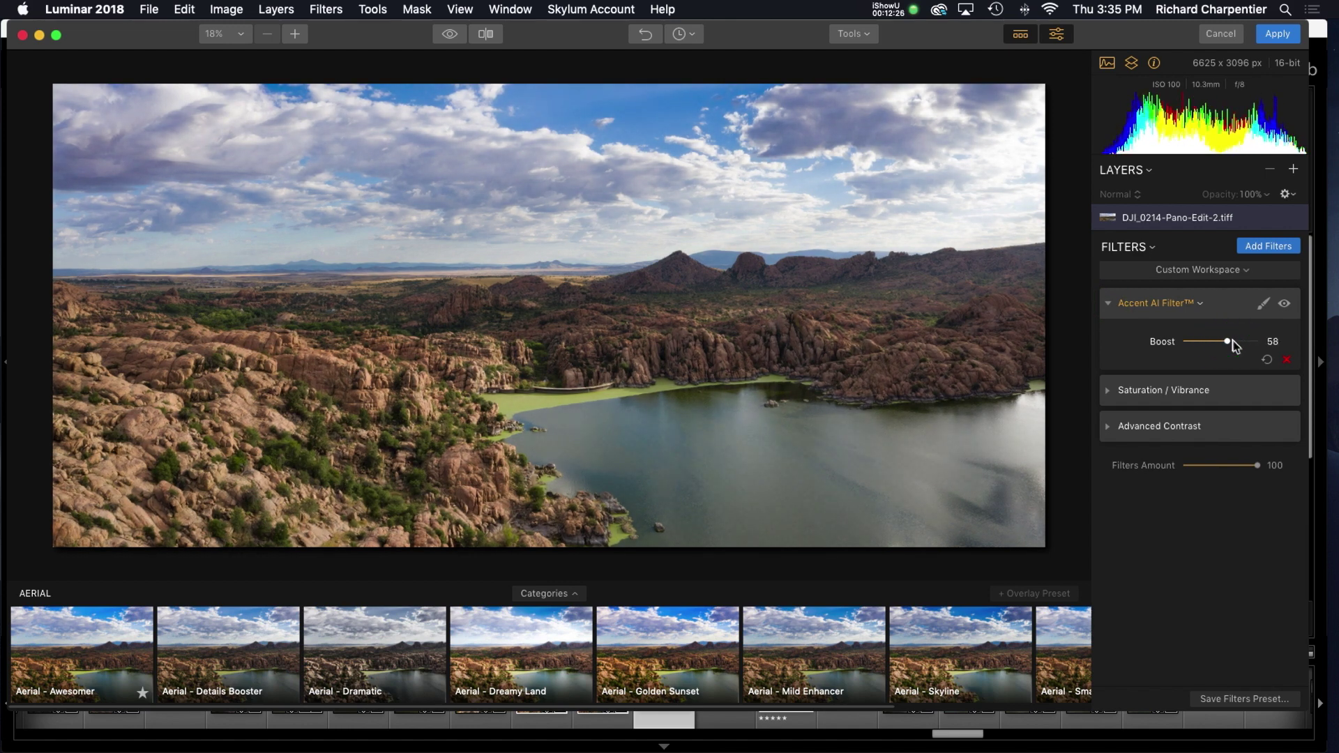
left_click(1232, 345)
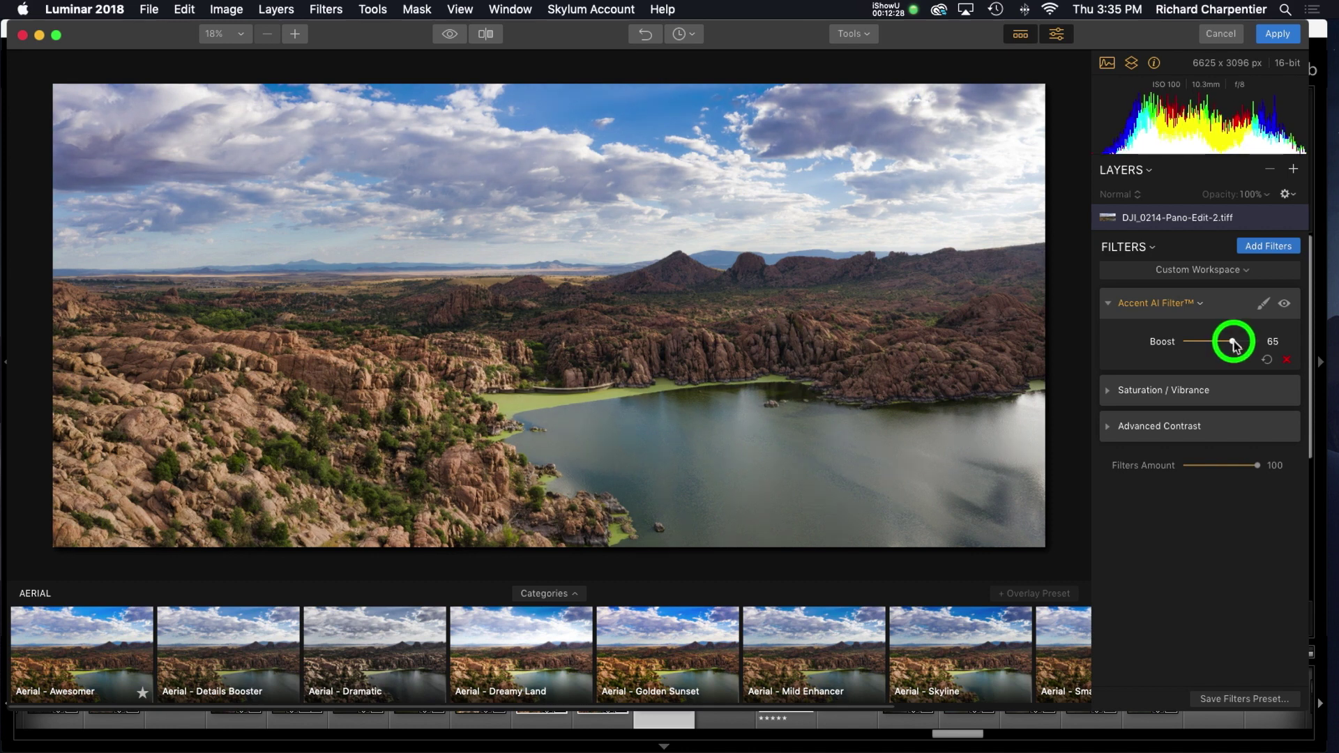
left_click(486, 35)
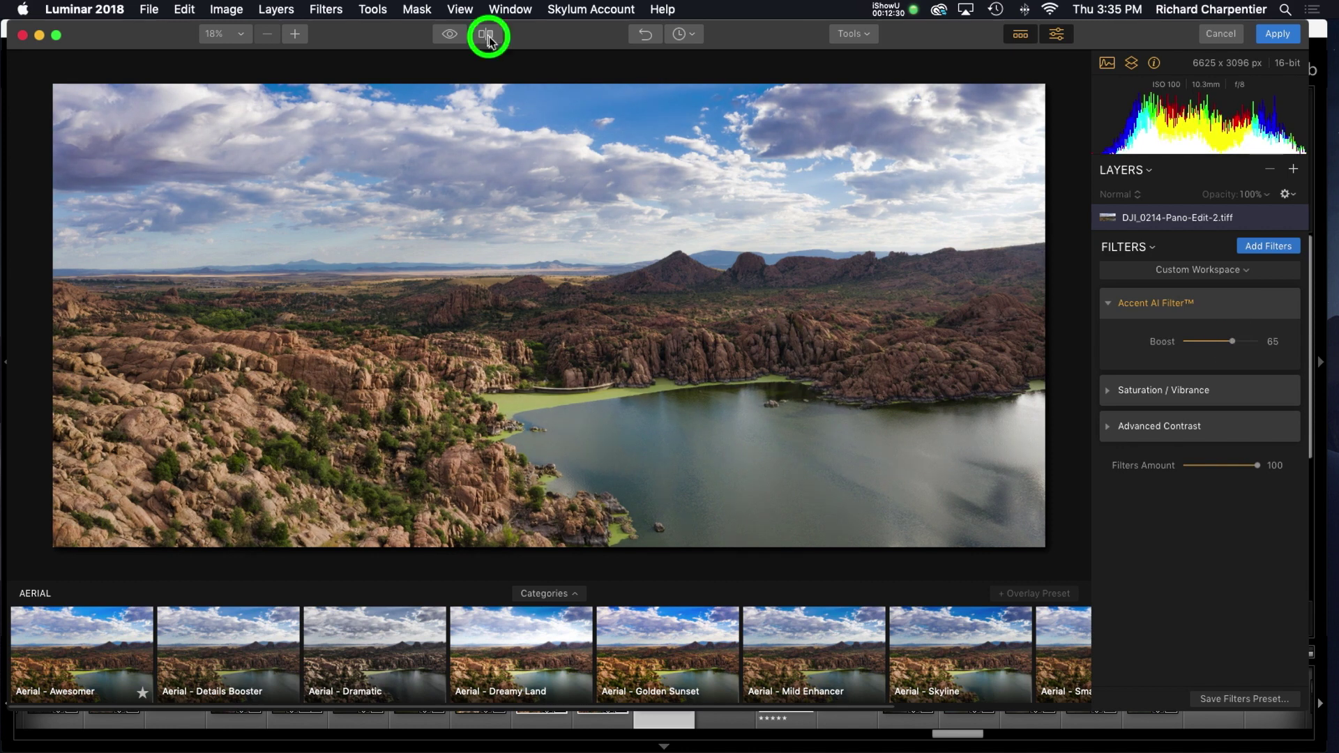
Compare the image before and after at about mid-frame, collapse the Accent AI Filter settings, and end the split comparison.
left_click_drag(504, 159, 495, 254)
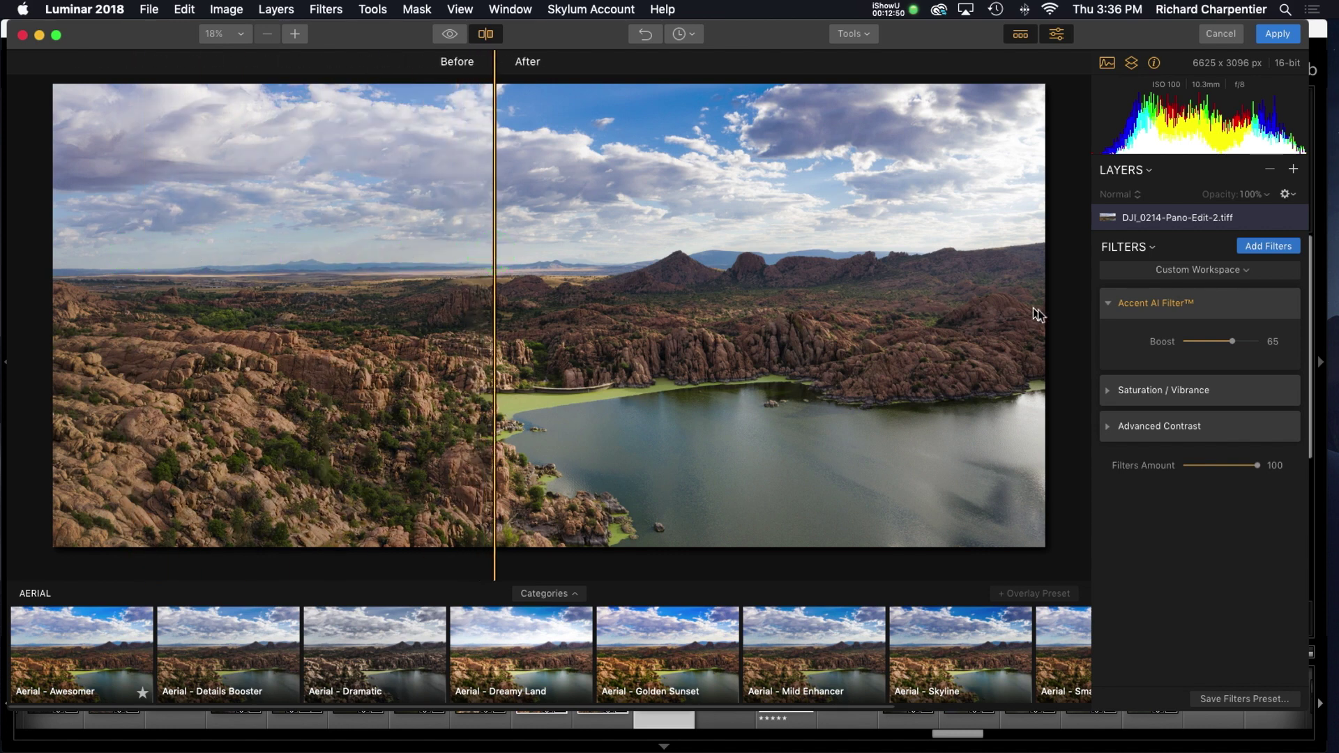
left_click(1109, 304)
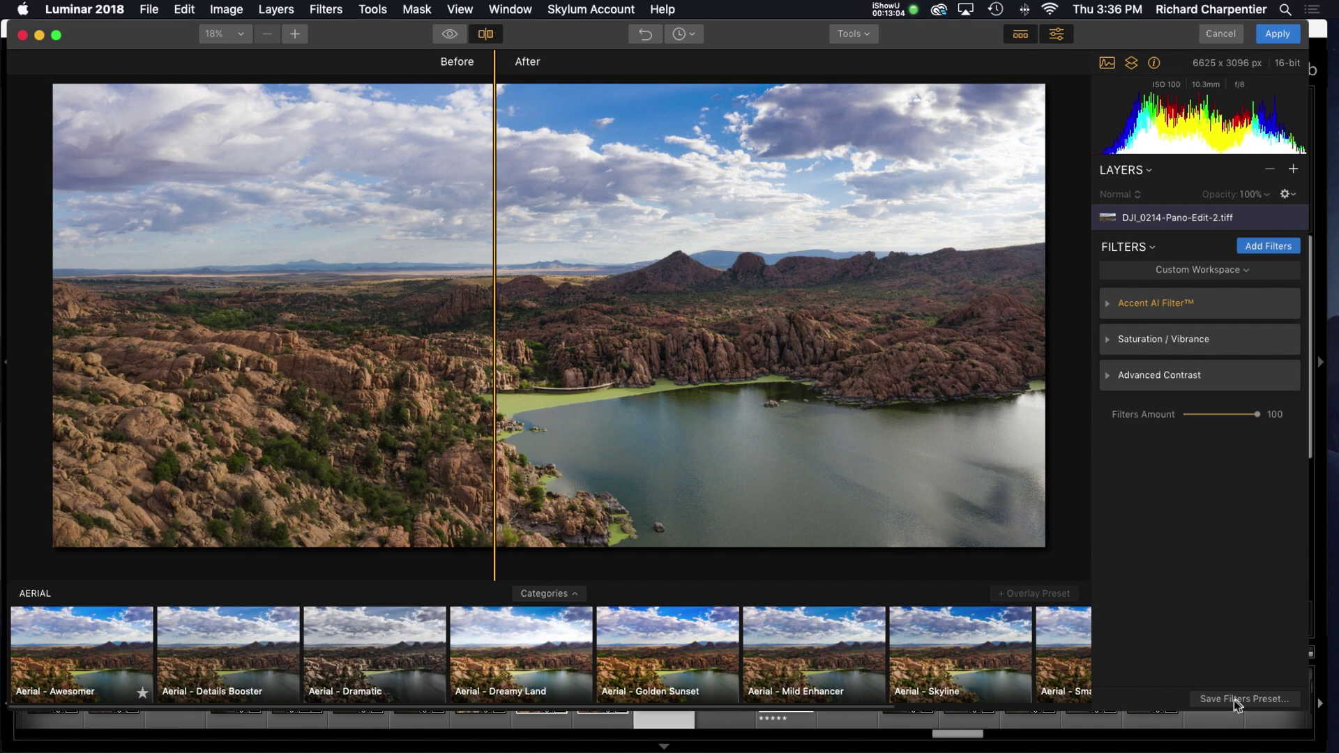
left_click(486, 33)
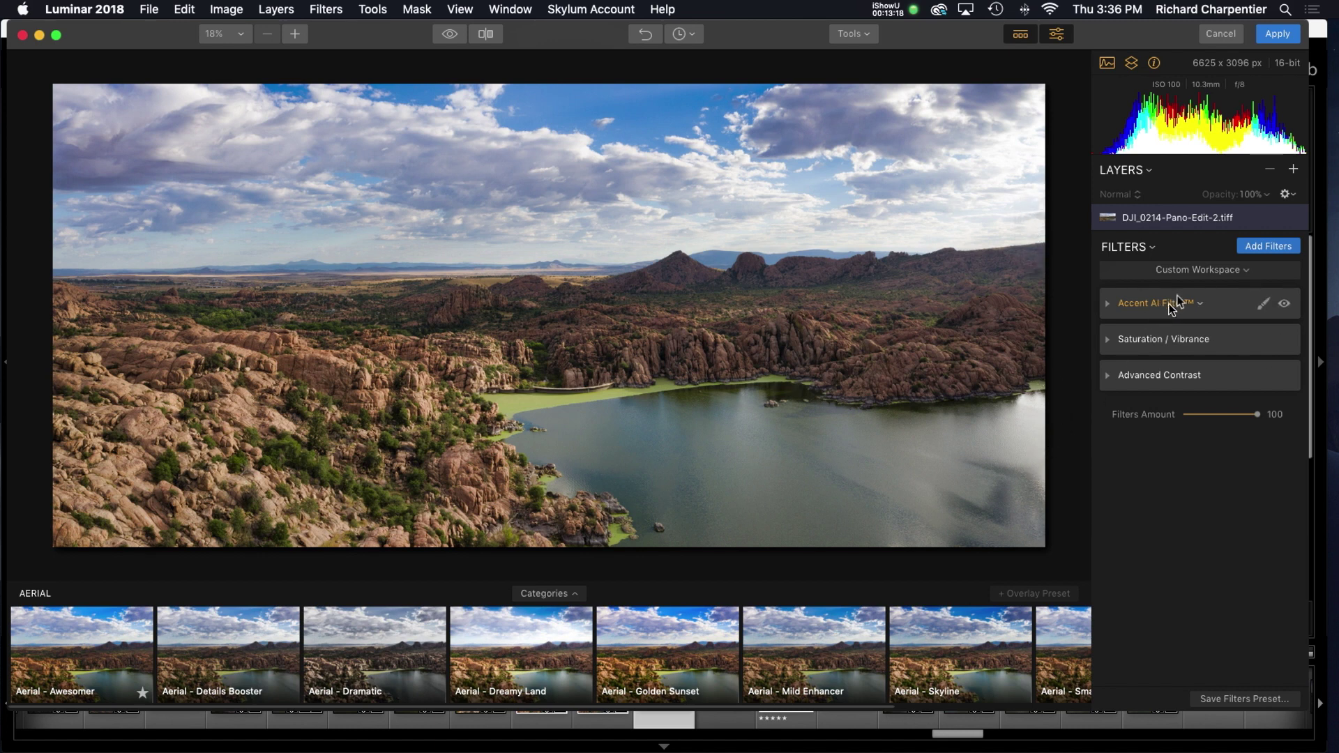
Add a new adjustment layer above the panorama and add the Sunrays filter to it.
left_click(1294, 171)
left_click(1254, 189)
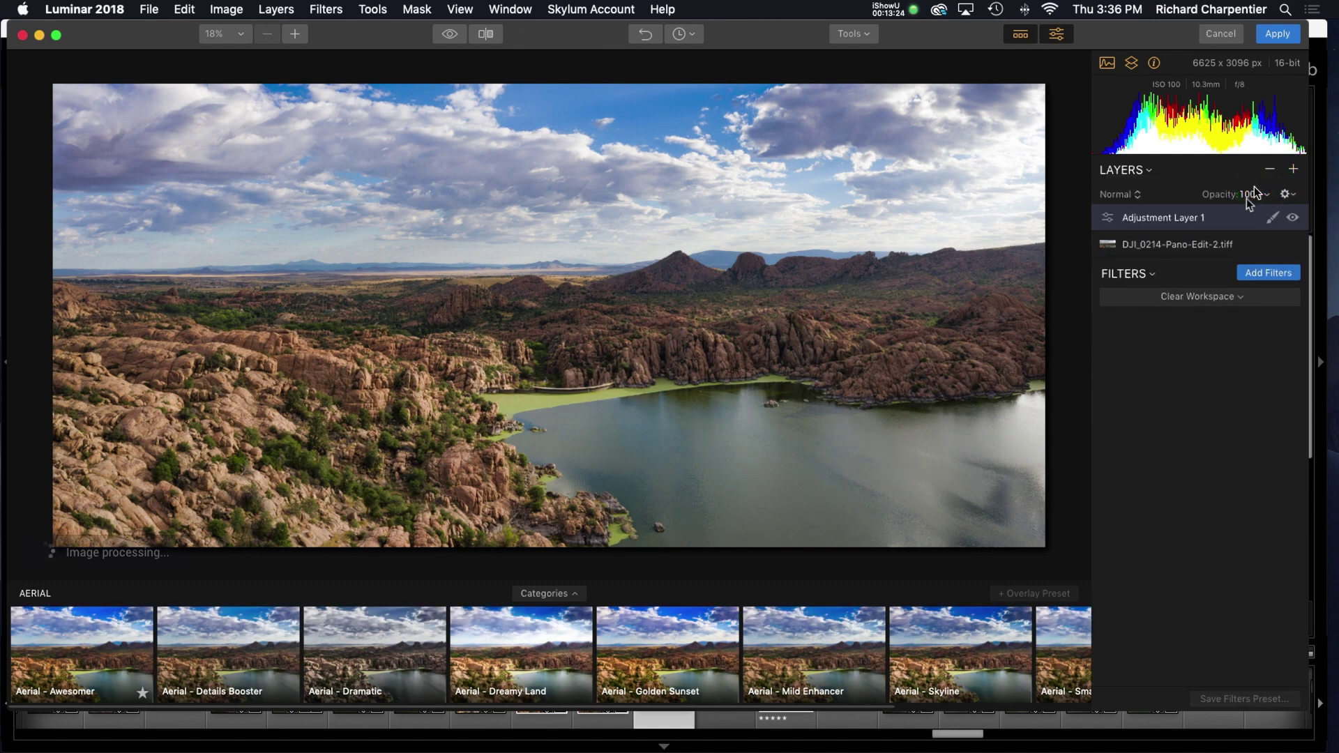
left_click(1256, 278)
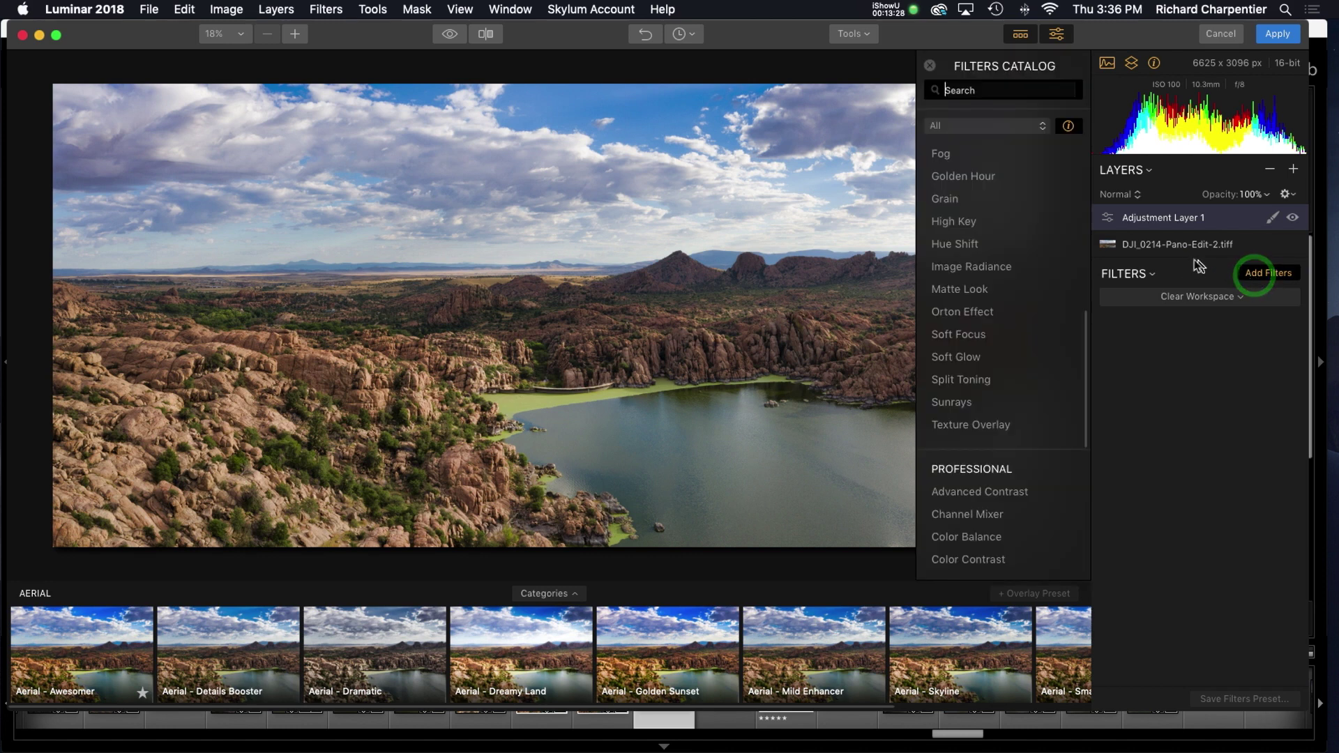
type("sun")
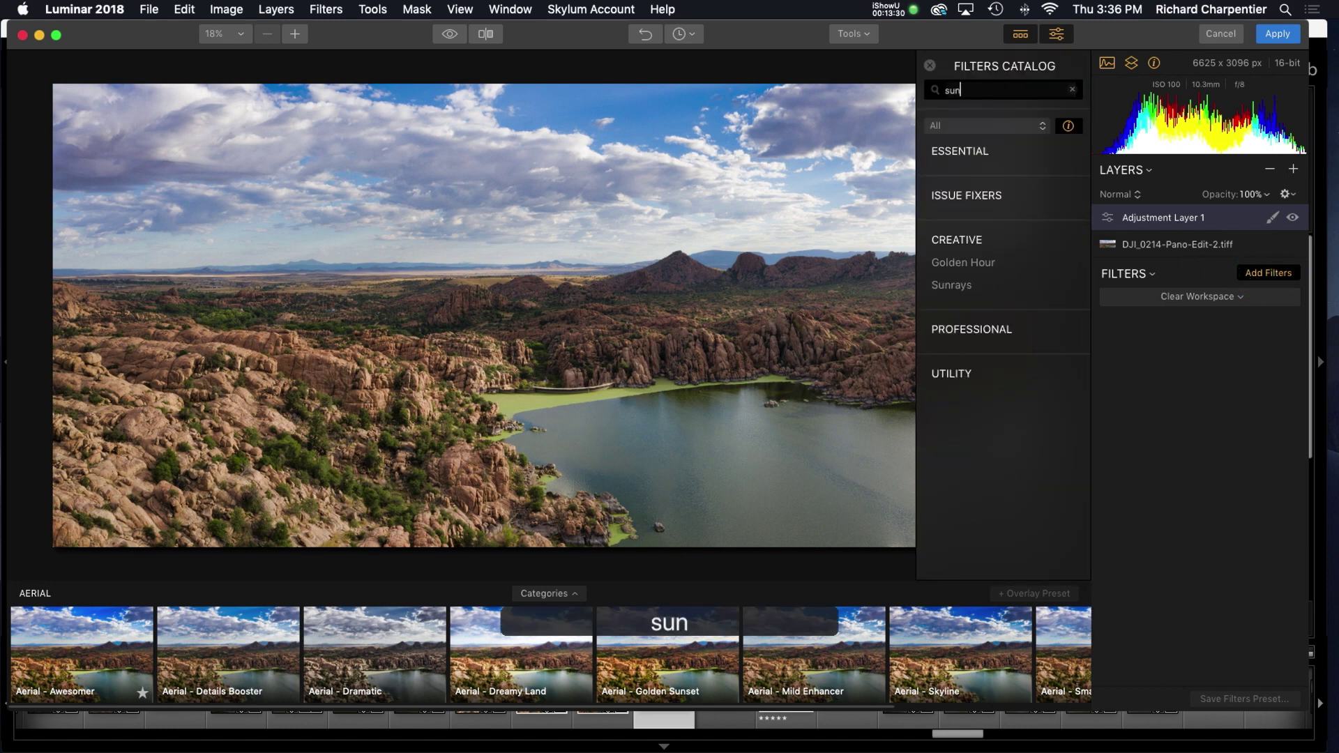
left_click(954, 290)
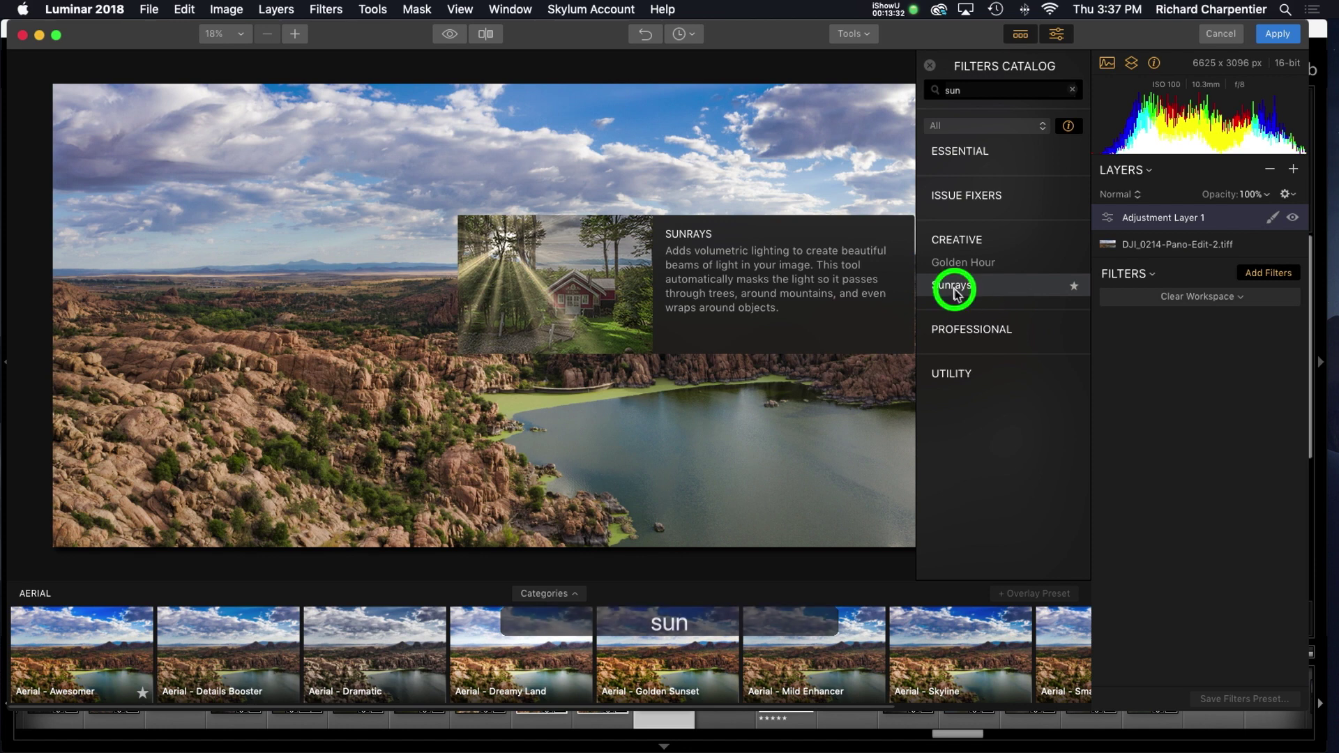
mouse_move(1220, 322)
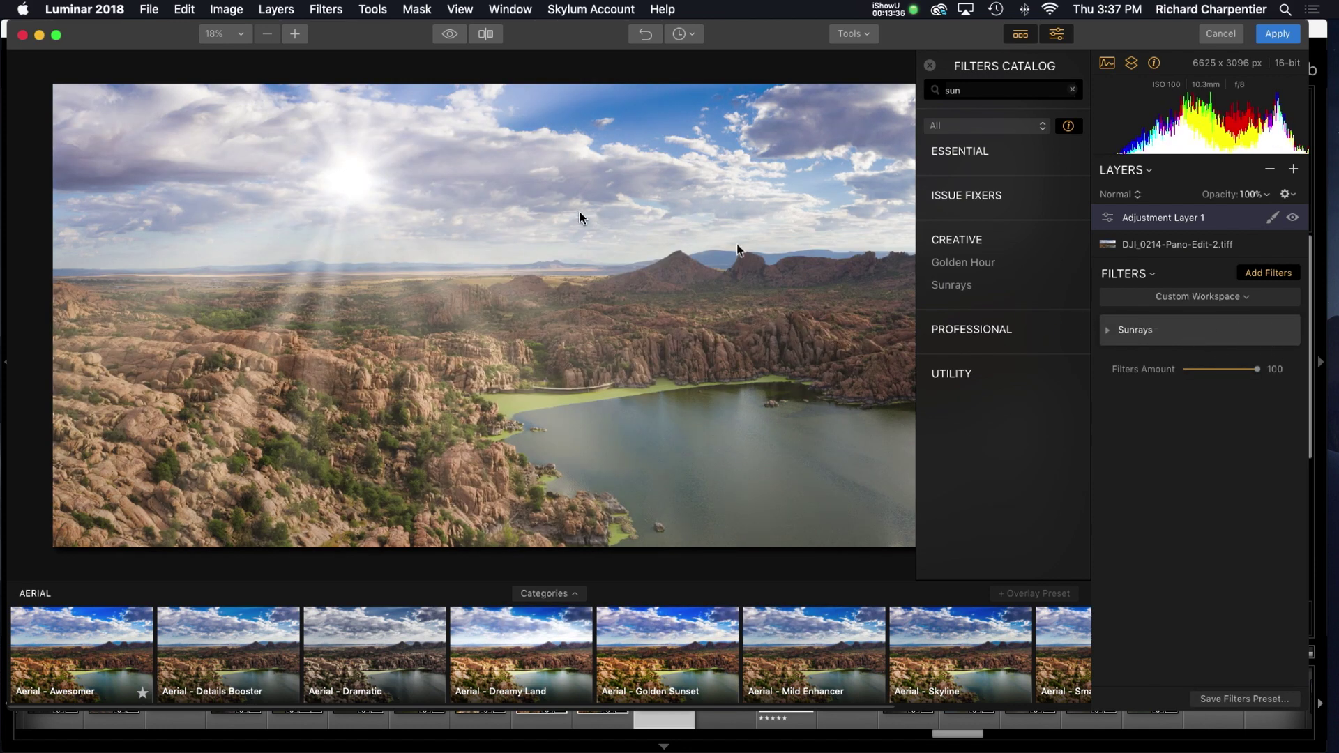
Expand the Sunrays settings and place the sun center near the image's right side, at X 86 and Y 23.
left_click(1108, 331)
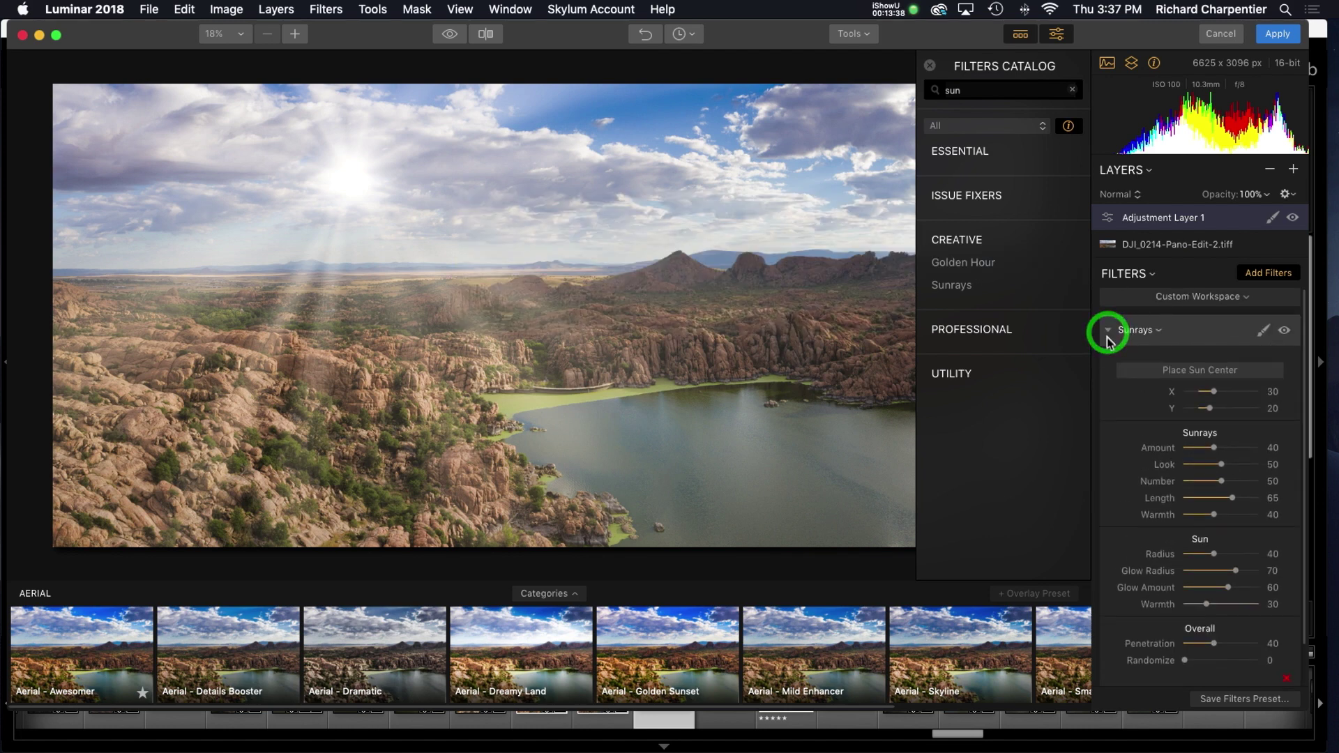
left_click(1185, 374)
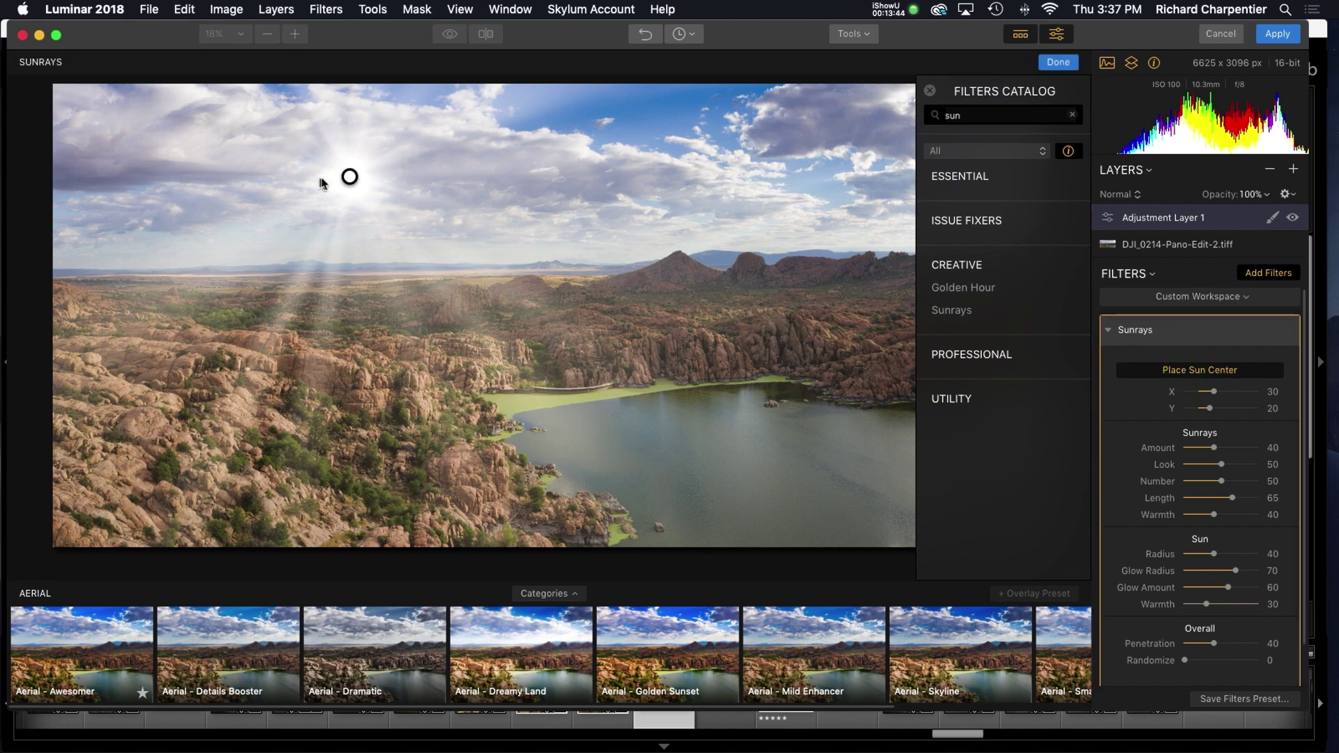
left_click_drag(348, 176, 904, 194)
mouse_move(987, 329)
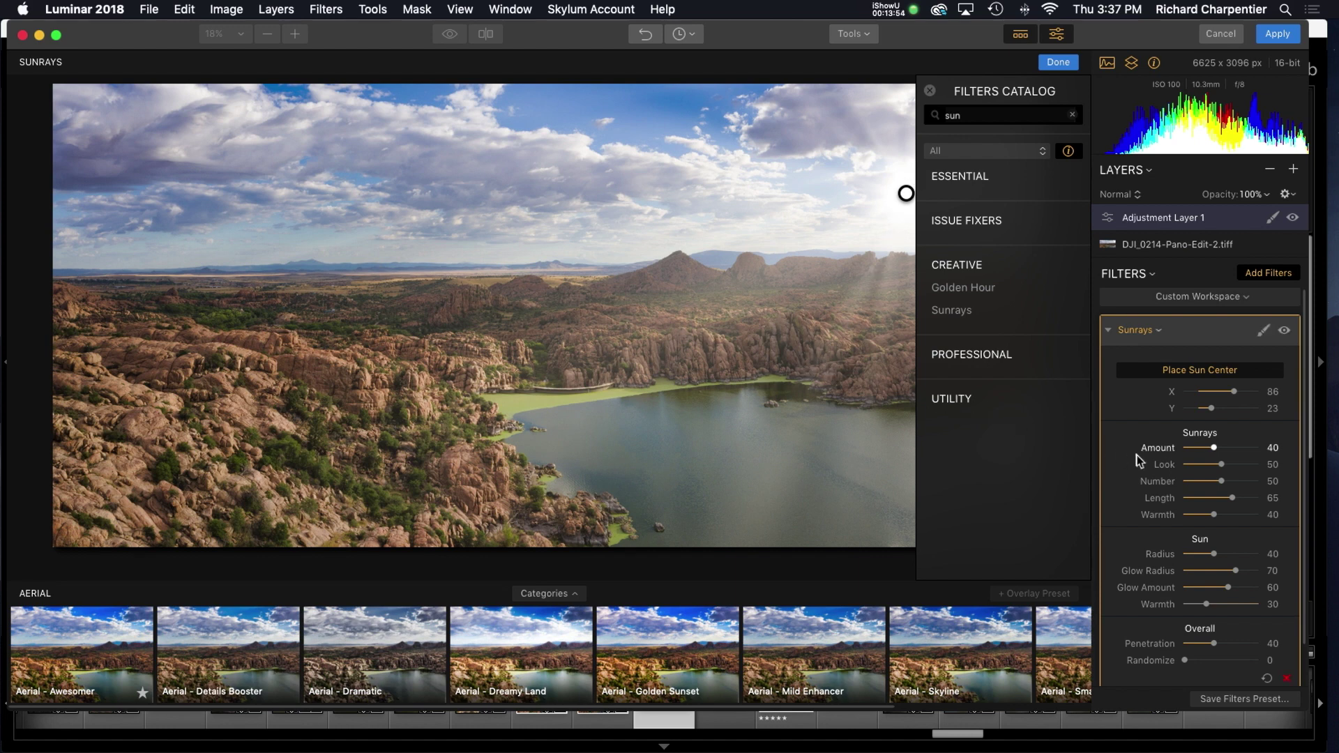
Set the Sunrays Amount to 23, try a Look of 40, and reset Look to its default of 50.
mouse_move(1213, 447)
left_mouse_down()
mouse_move(1255, 452)
mouse_move(1123, 441)
mouse_move(1202, 450)
left_mouse_up()
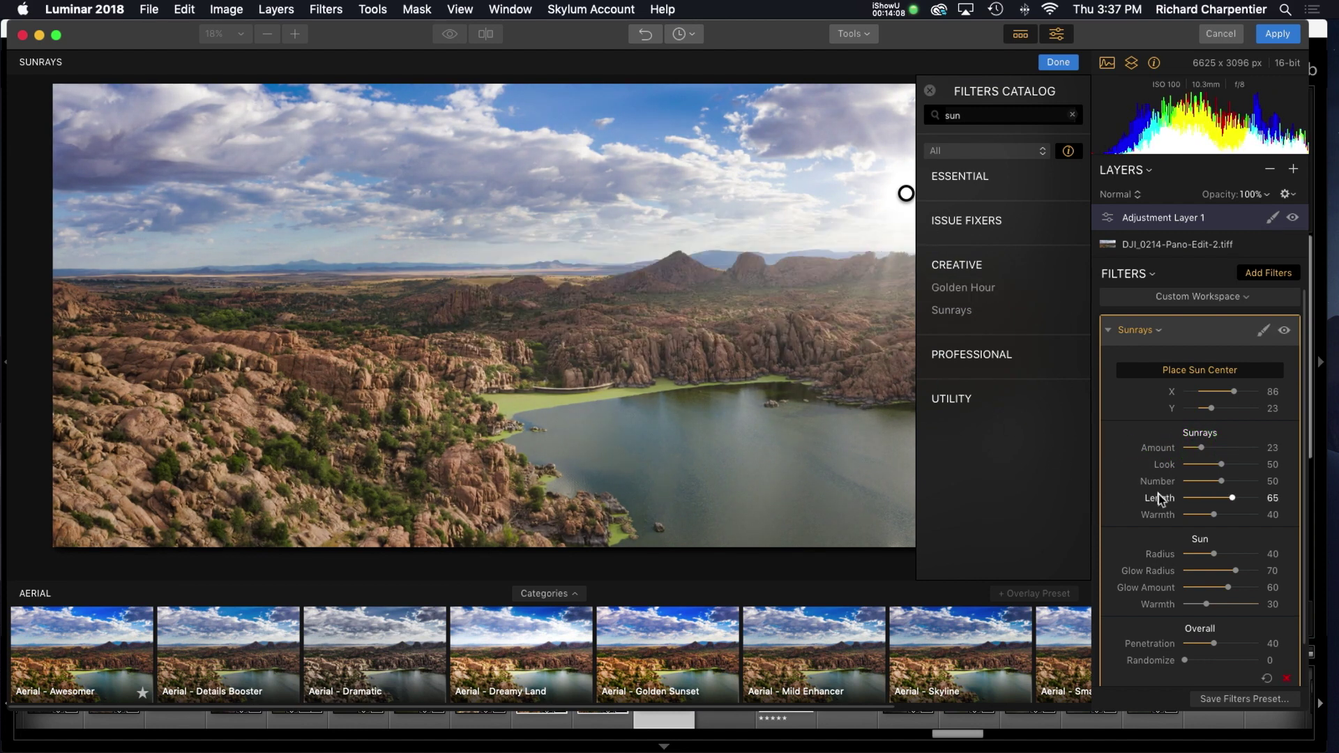
mouse_move(1222, 466)
left_mouse_down()
mouse_move(1249, 467)
mouse_move(1144, 463)
mouse_move(1237, 463)
mouse_move(1214, 464)
left_mouse_up()
double_click(1164, 466)
Check the edit history and the adjustment layer's effect by hiding and showing it, and finish the sun center placement.
left_click(694, 35)
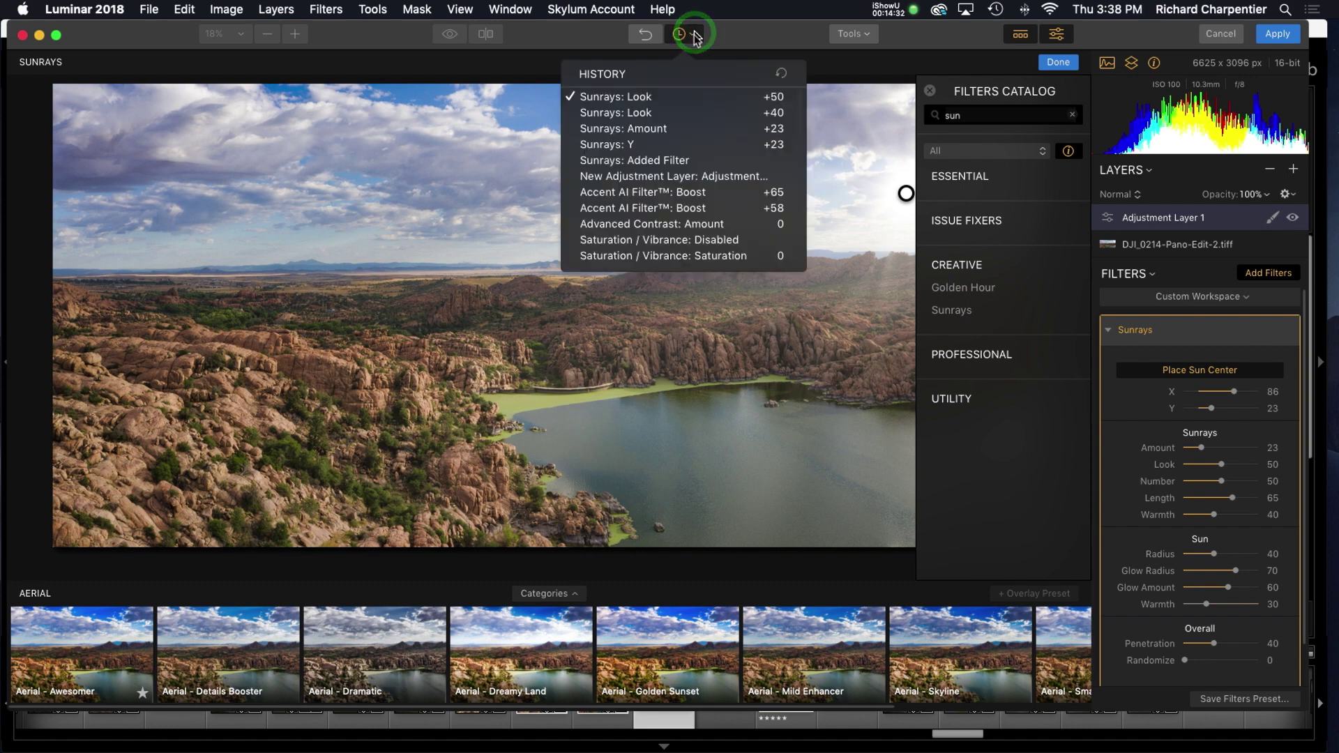
left_click(762, 41)
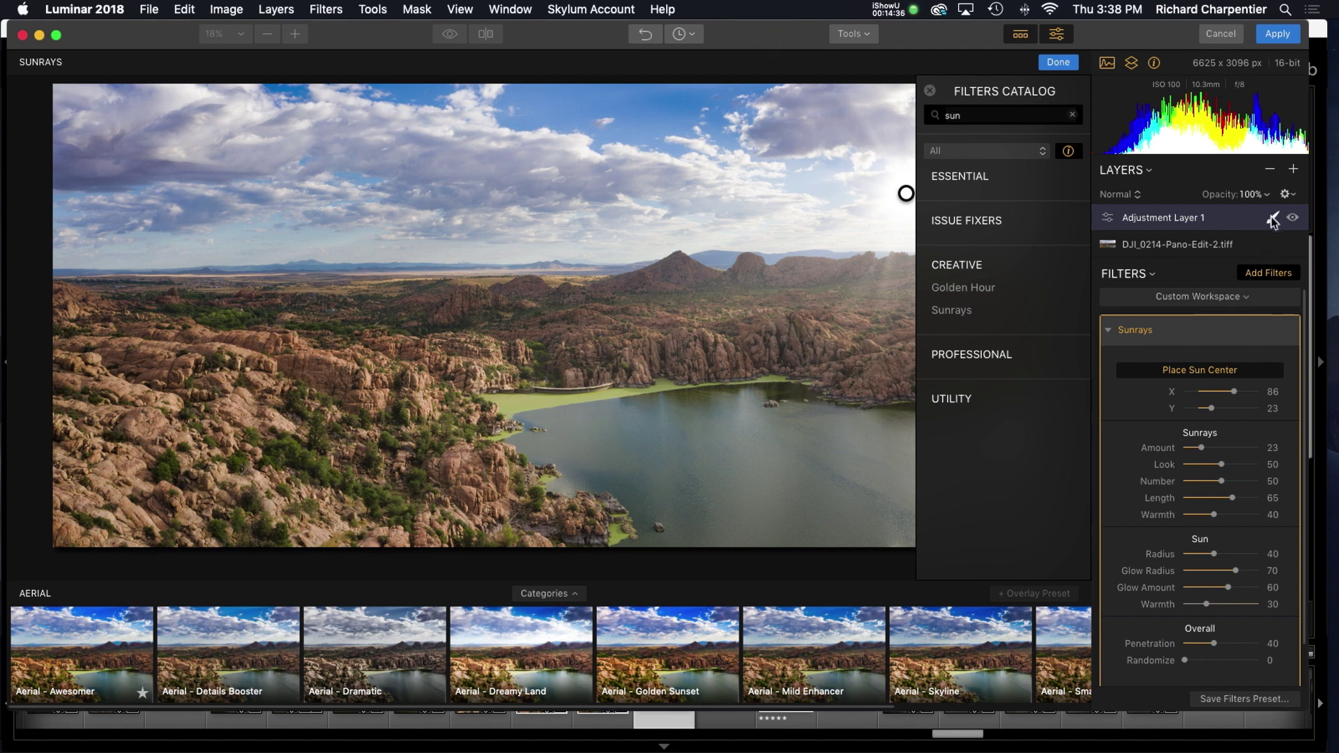
left_click(1293, 218)
left_click(1293, 219)
left_click(1205, 373)
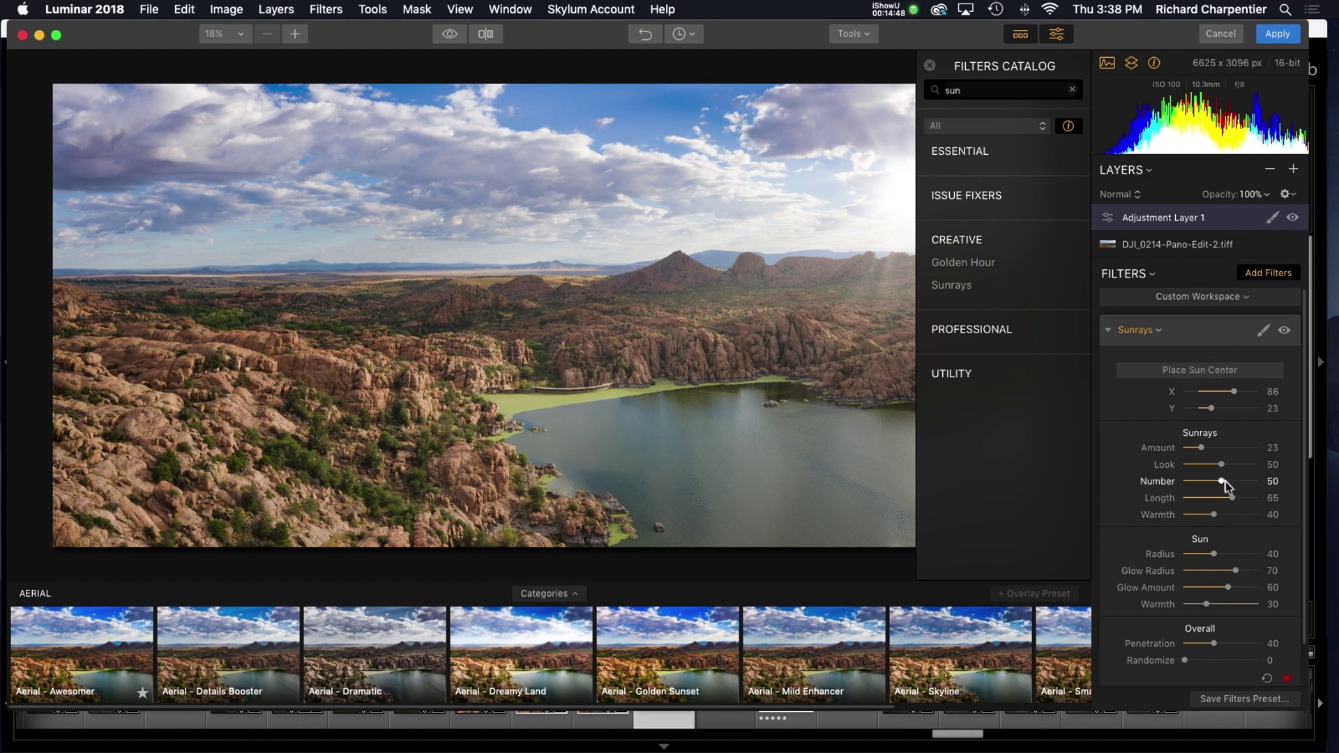
Set the Sunrays Warmth to 52 and the Sun's Radius to 39, Glow Radius to 32 and Glow Amount to 56.
left_click_drag(1215, 516, 1213, 555)
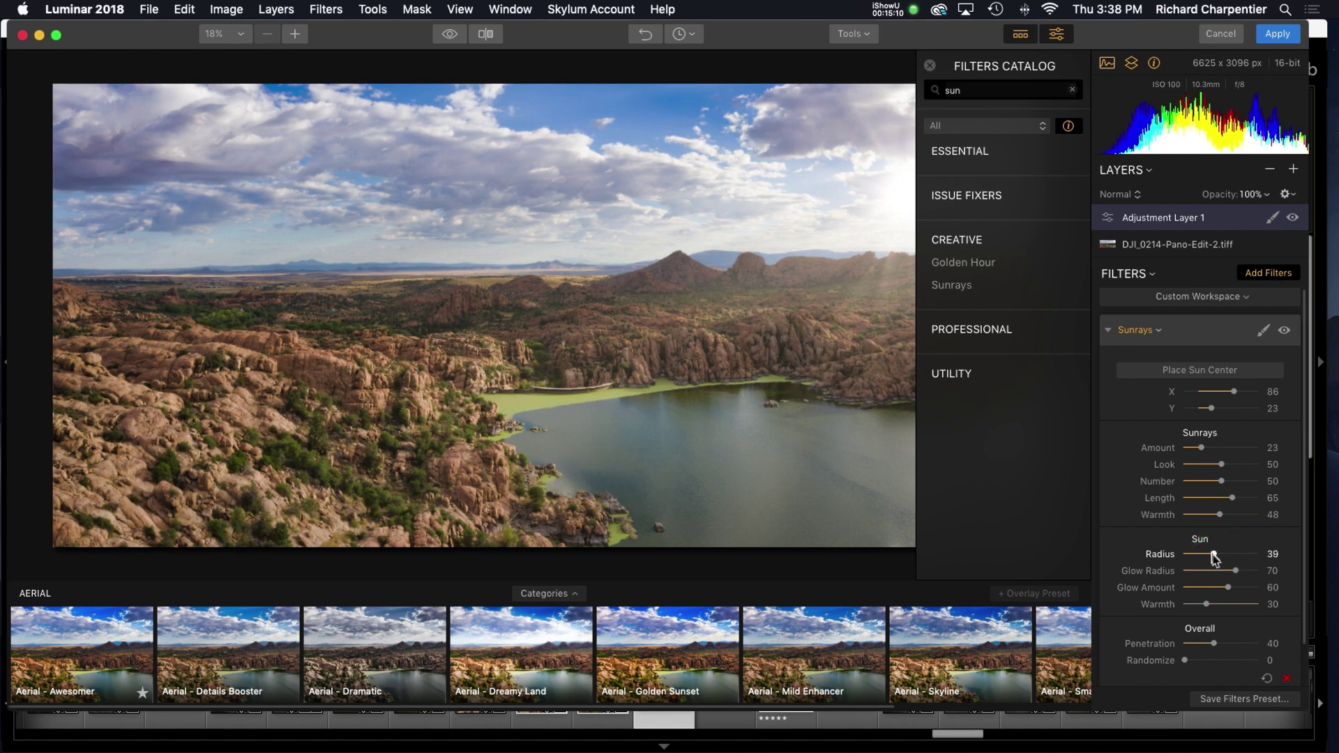
mouse_move(1238, 572)
left_mouse_down()
mouse_move(1174, 570)
mouse_move(1250, 572)
mouse_move(1162, 585)
mouse_move(1257, 587)
mouse_move(1165, 586)
mouse_move(1252, 586)
mouse_move(1170, 584)
mouse_move(1225, 584)
left_mouse_up()
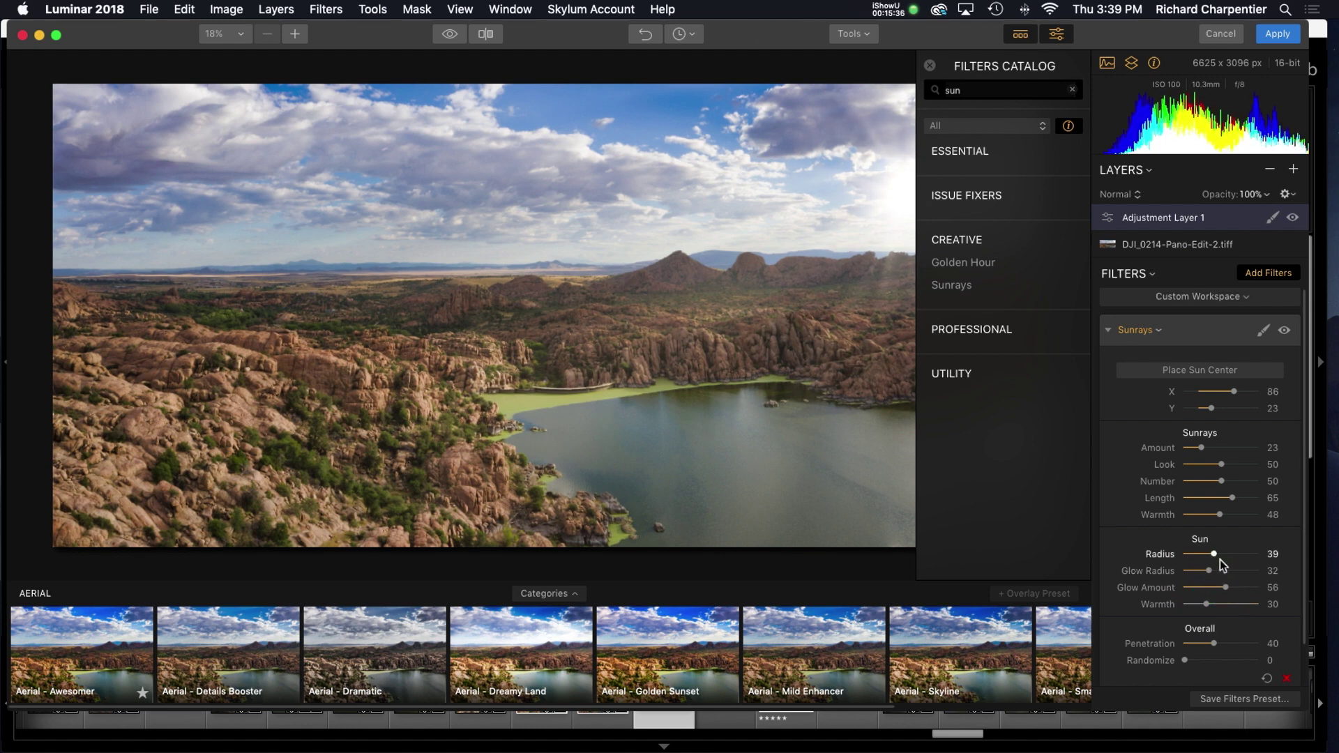
left_click_drag(1221, 515, 1225, 518)
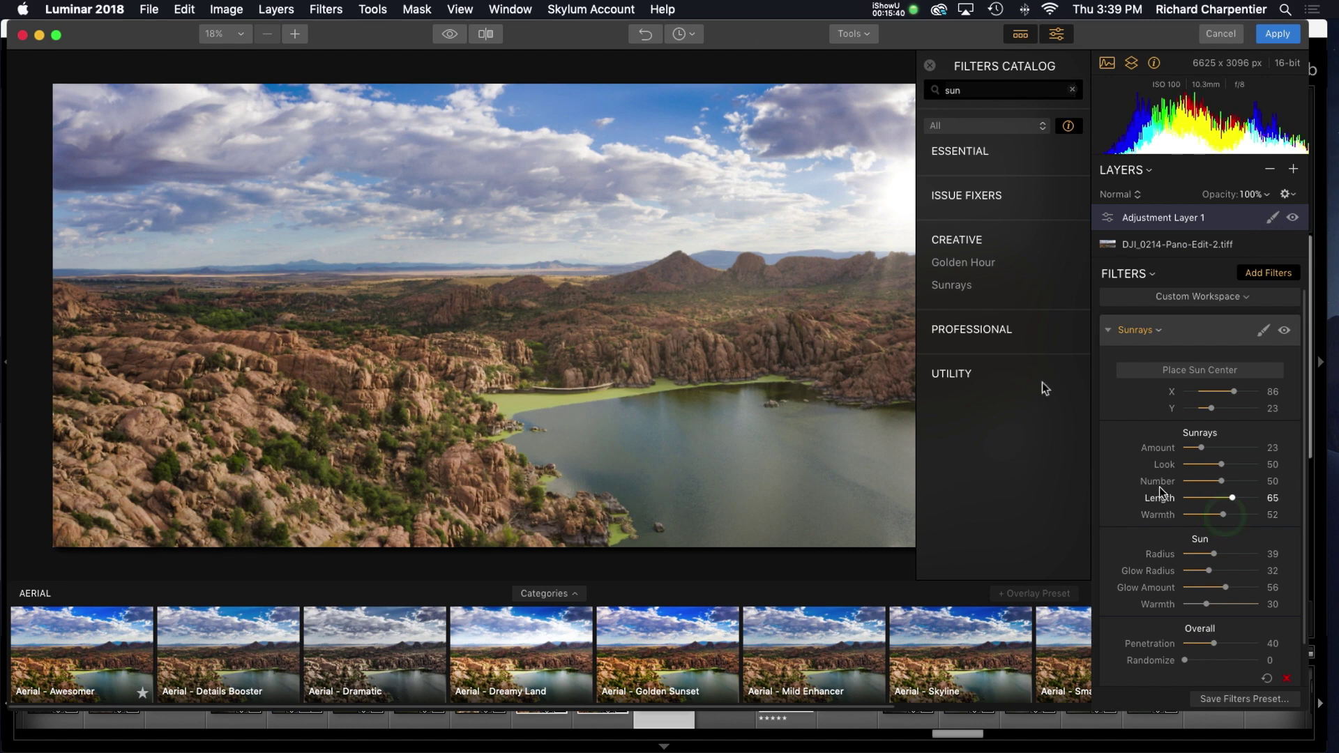
Set the overall Penetration of the Sunrays filter to 58.
scroll(1110, 441, "down", 3)
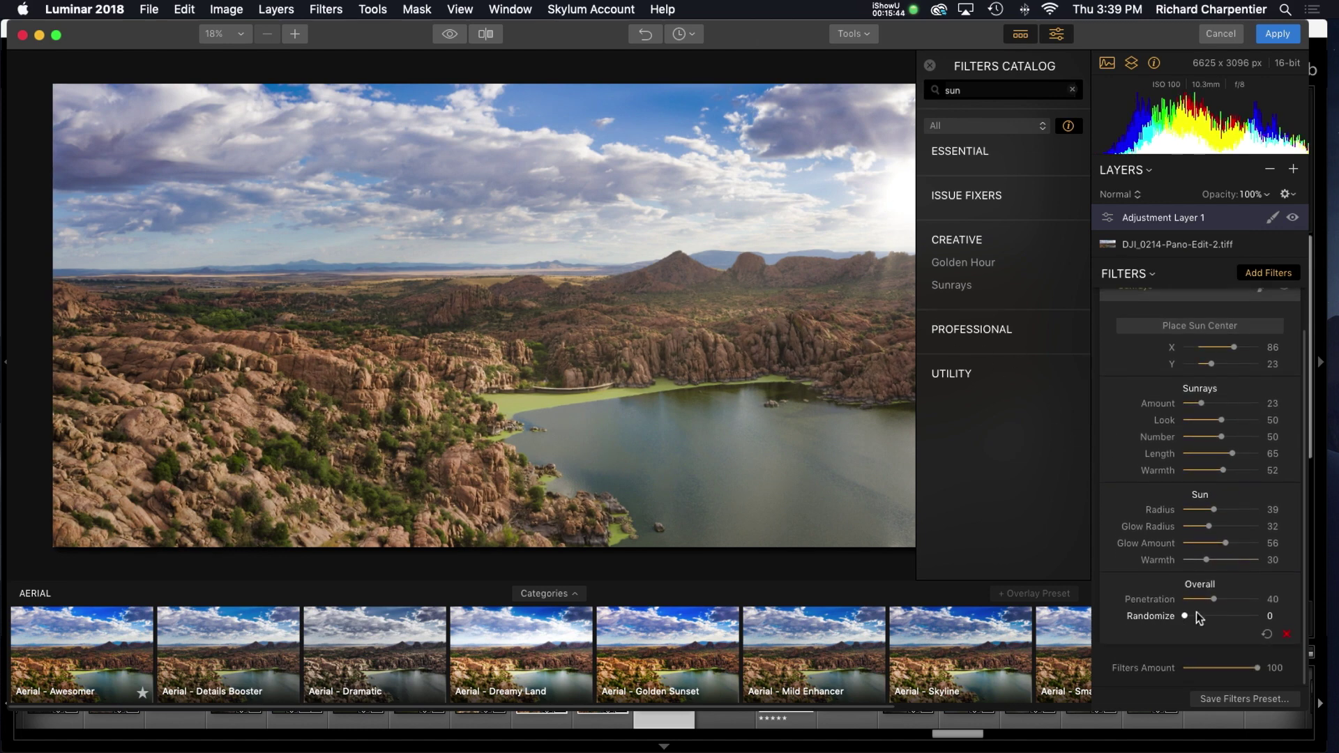
mouse_move(1215, 603)
left_mouse_down()
mouse_move(1270, 590)
mouse_move(1129, 593)
mouse_move(1225, 598)
left_mouse_up()
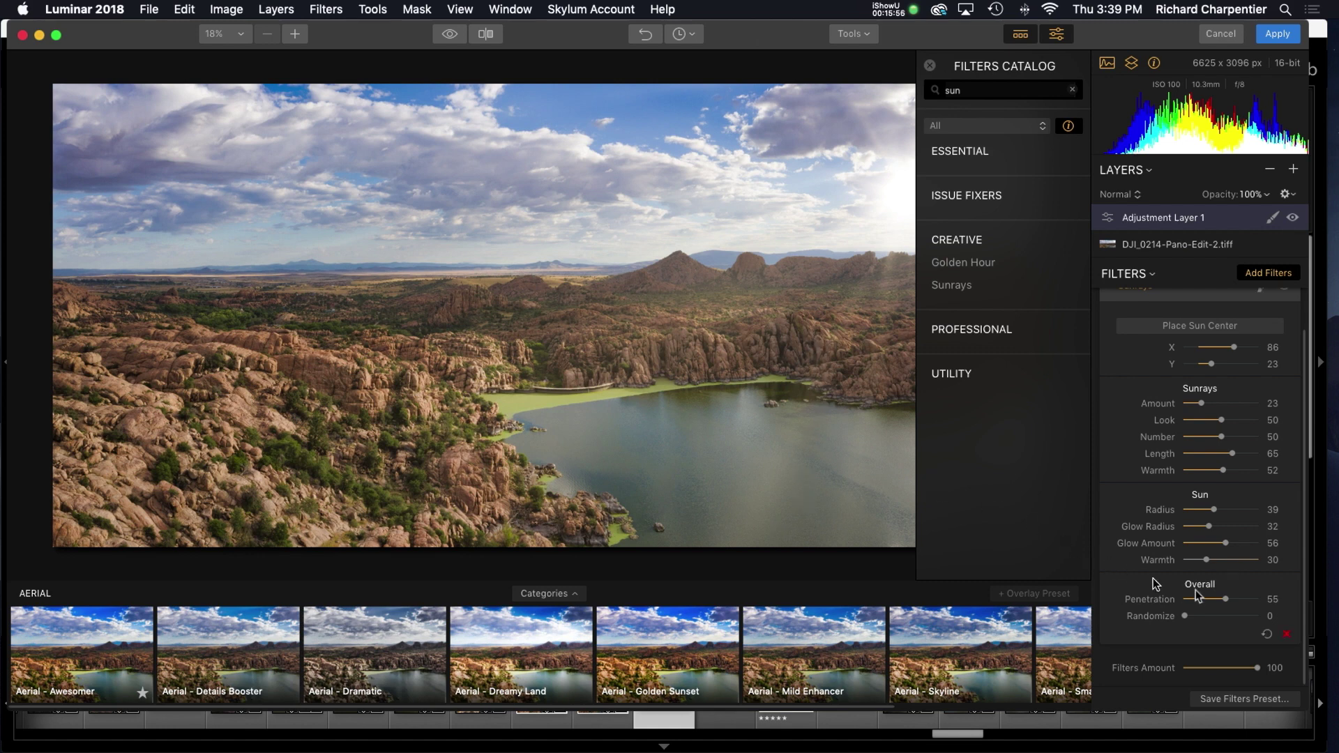
left_click_drag(1226, 598, 1226, 598)
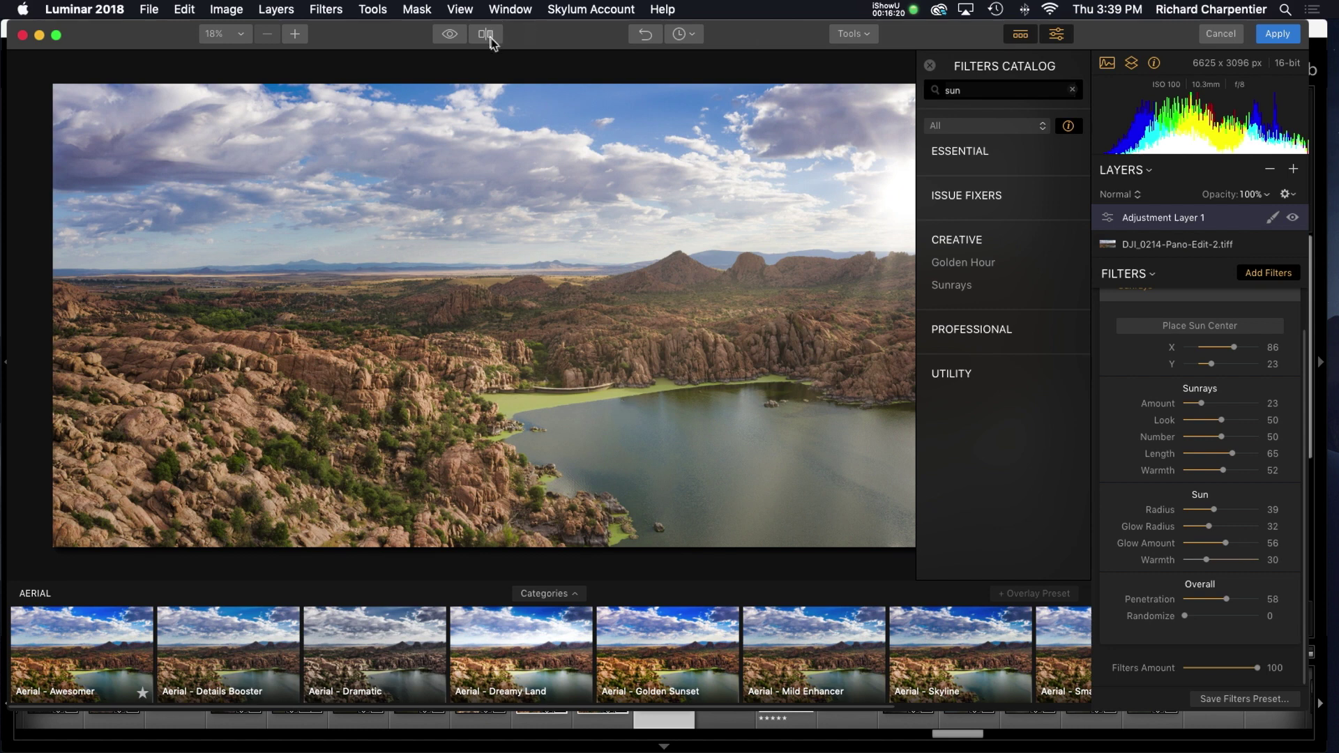
Switch the whole image repeatedly between its original and edited versions to judge the overall edit.
left_click(448, 36)
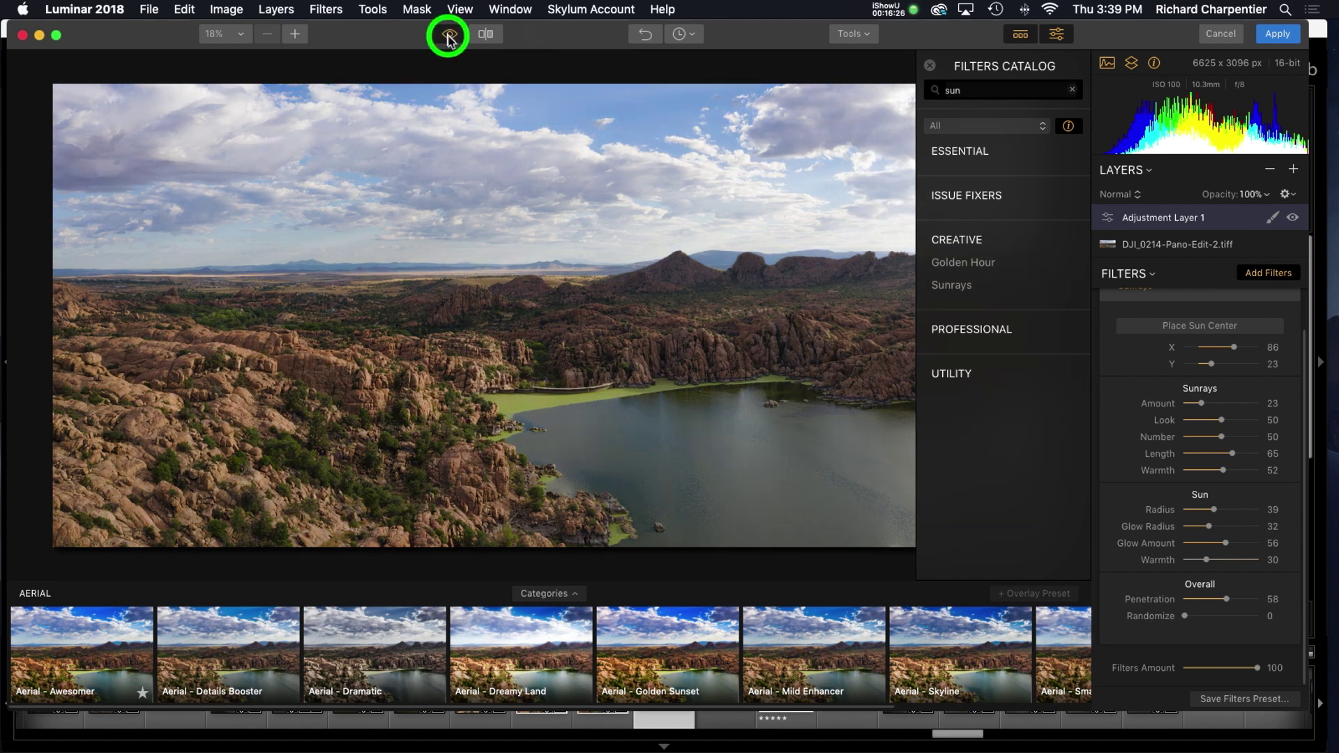
left_click(448, 36)
left_click(449, 36)
left_click(449, 37)
left_click(449, 36)
left_click(448, 36)
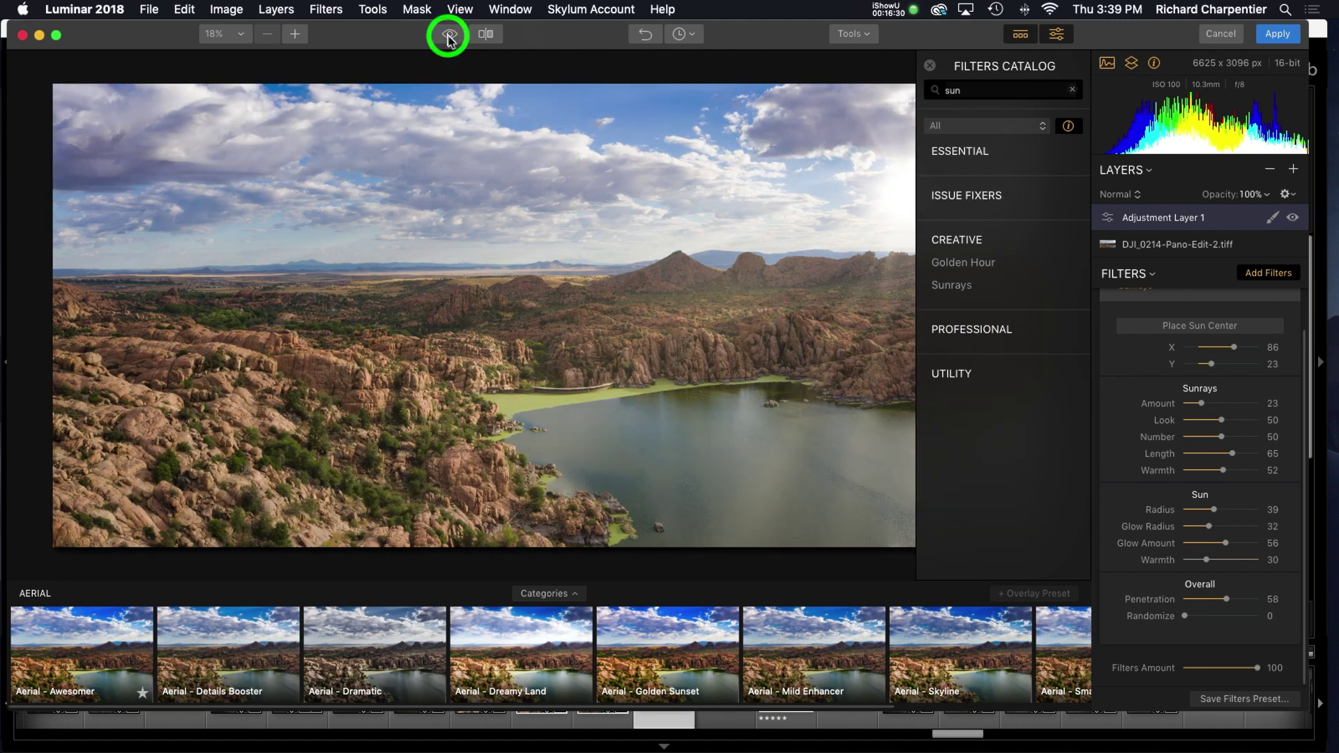
left_click(449, 36)
left_click(448, 36)
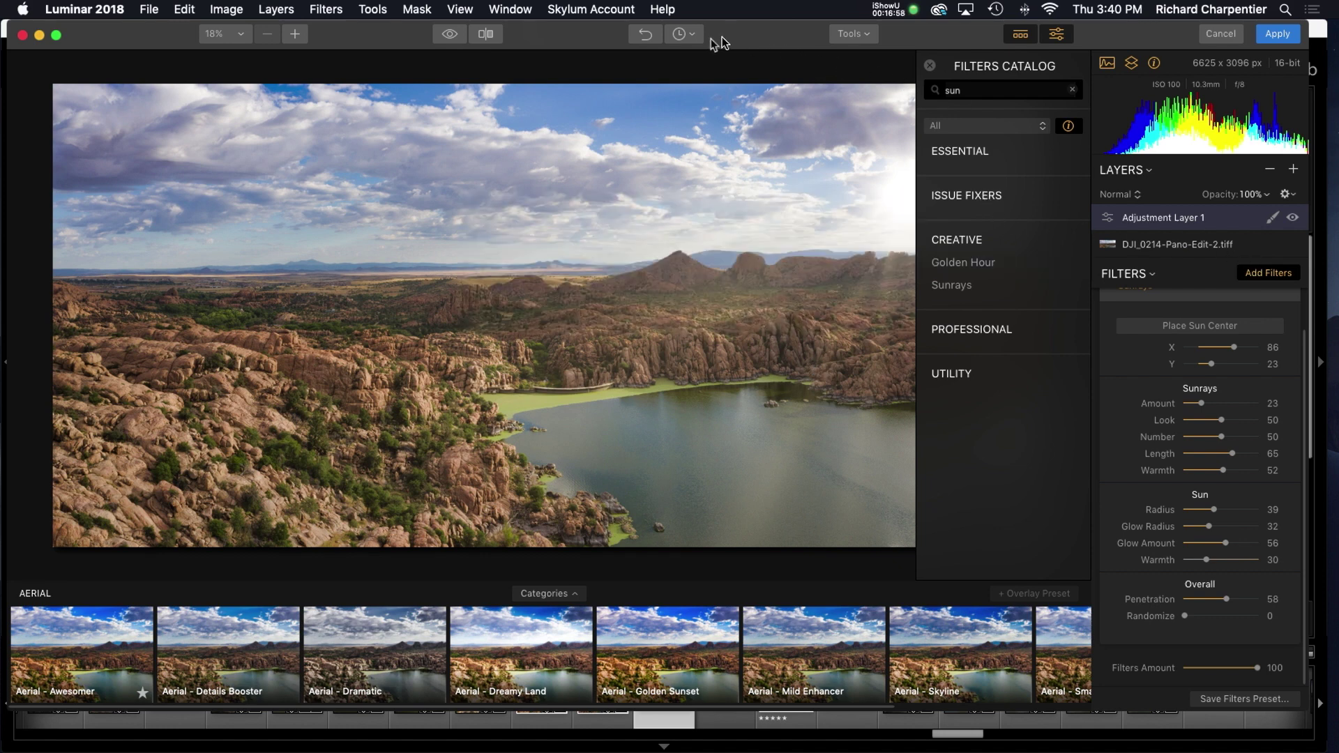
Review the edit history back to Original, and apply the edits to return the image to Lightroom.
left_click(688, 35)
scroll(741, 185, "down", 5)
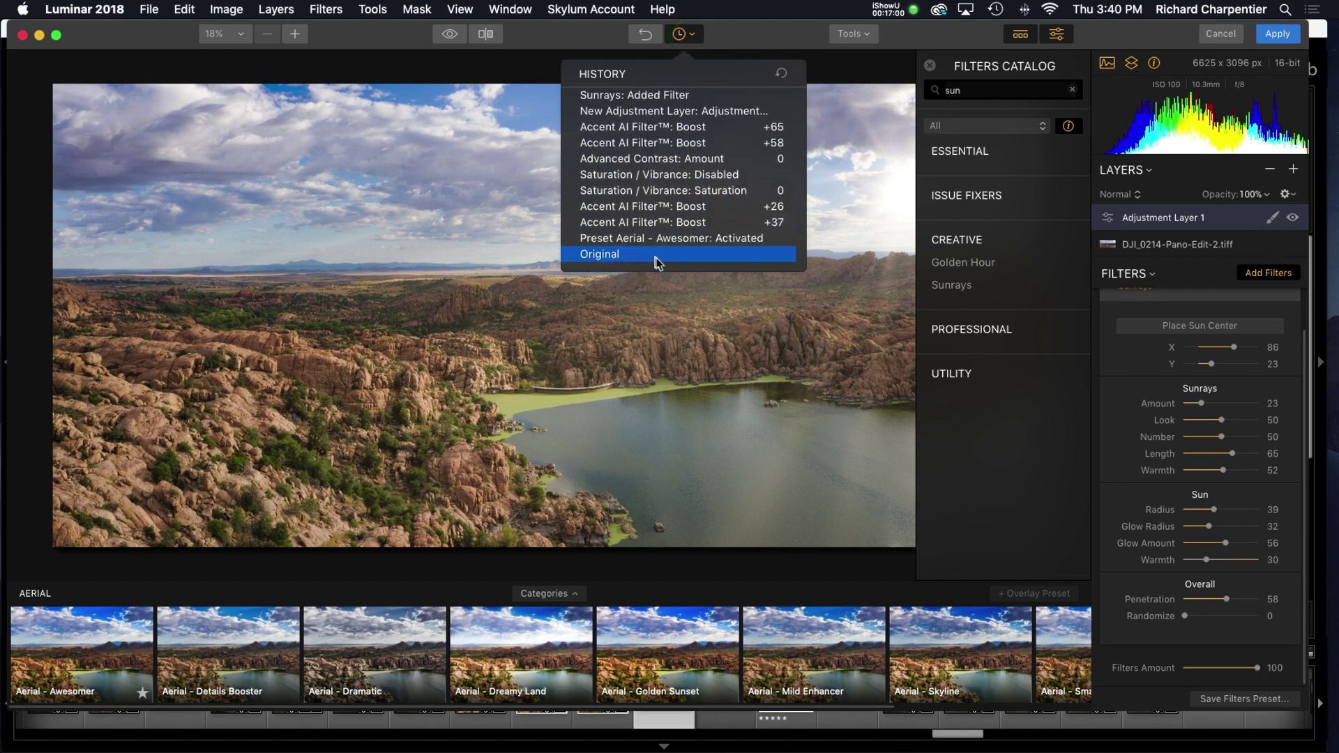
left_click(900, 70)
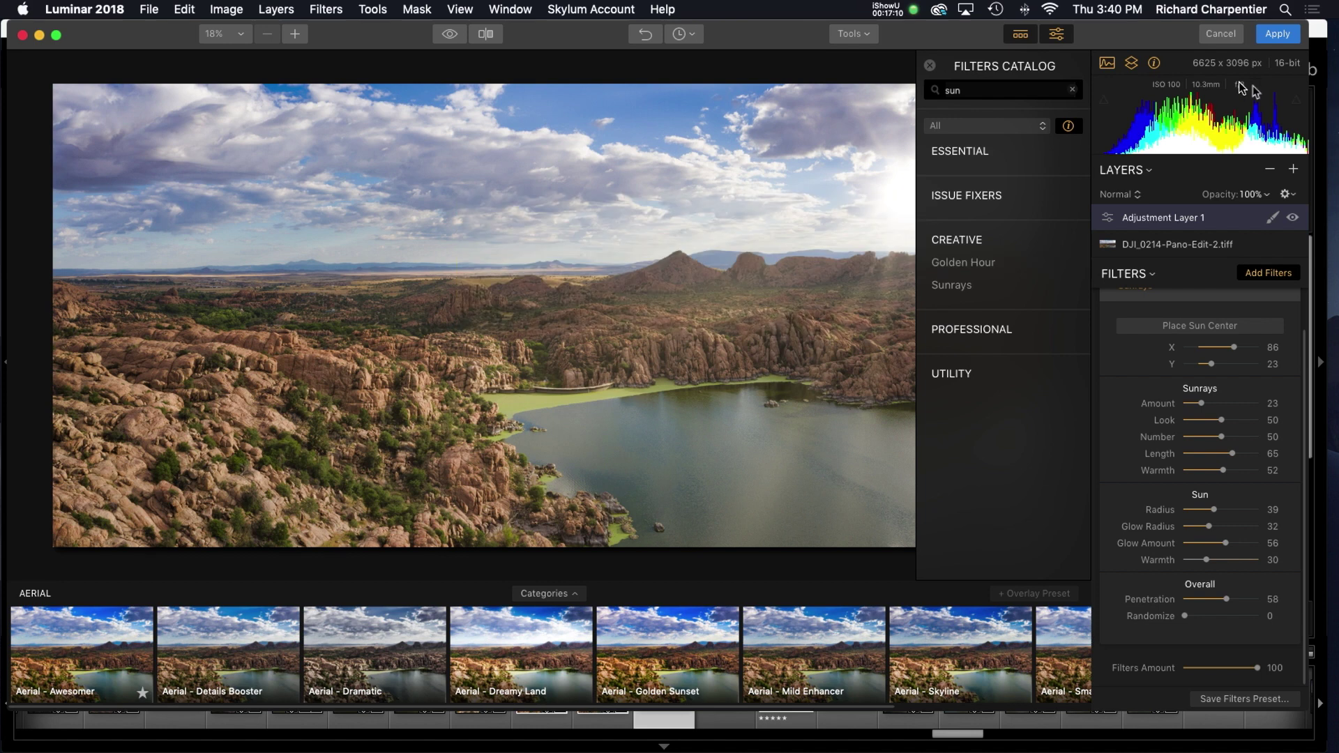
left_click(1275, 40)
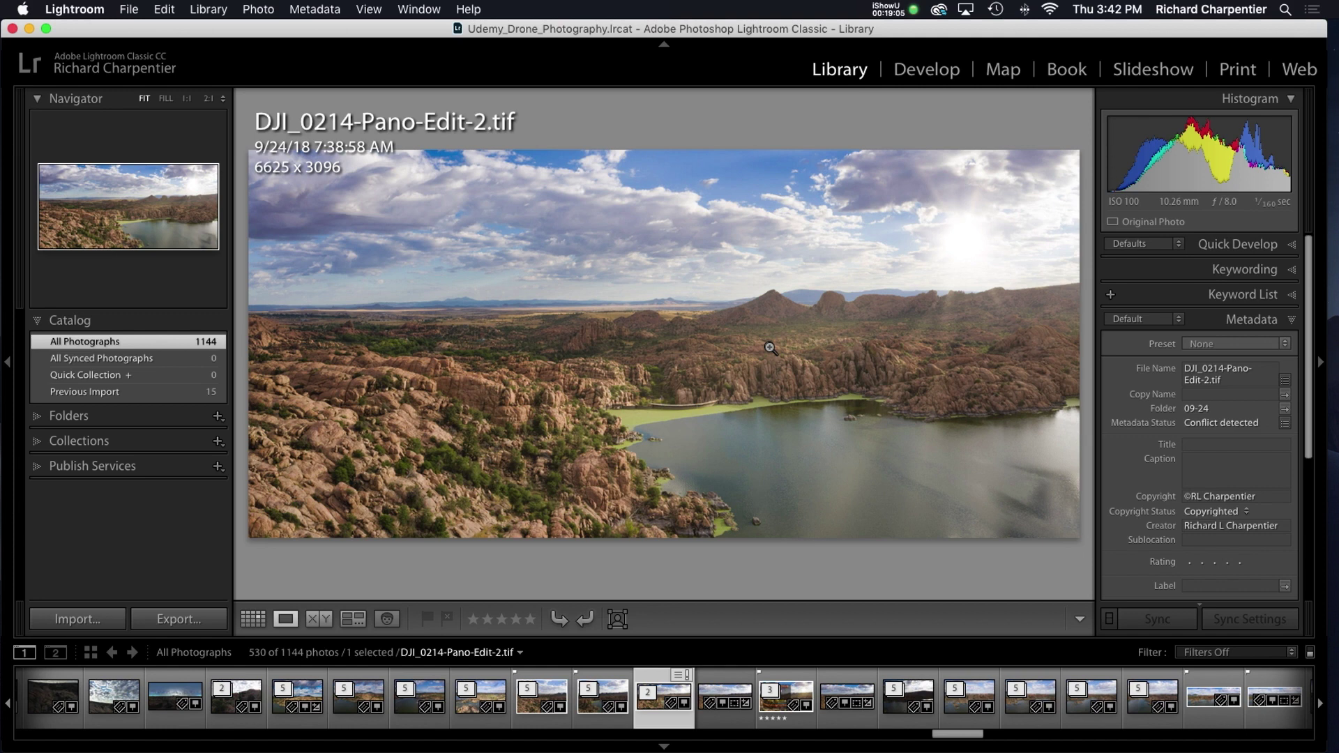
View the edited DJI_0214-Pano-Edit-2.tif enlarged, followed by the original DJI_0214-Pano.dng.
key("g")
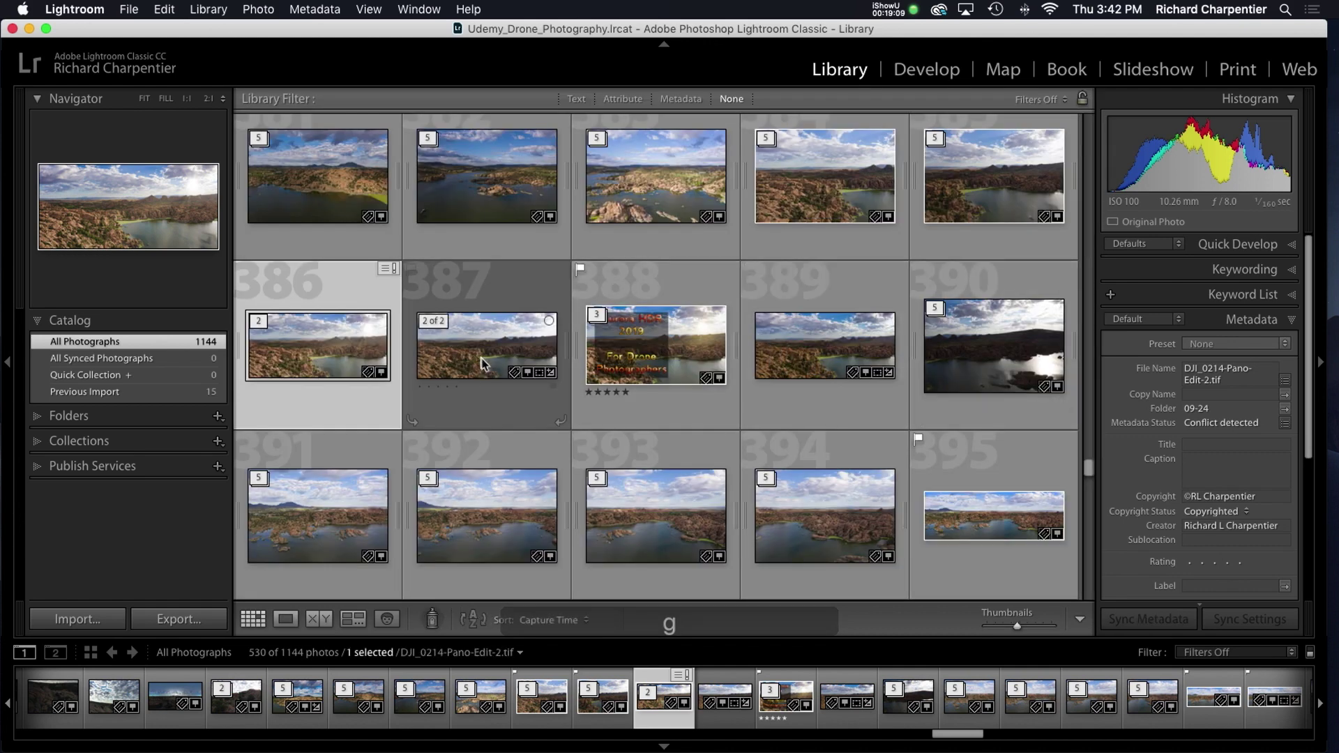
left_click(349, 352)
double_click(349, 352)
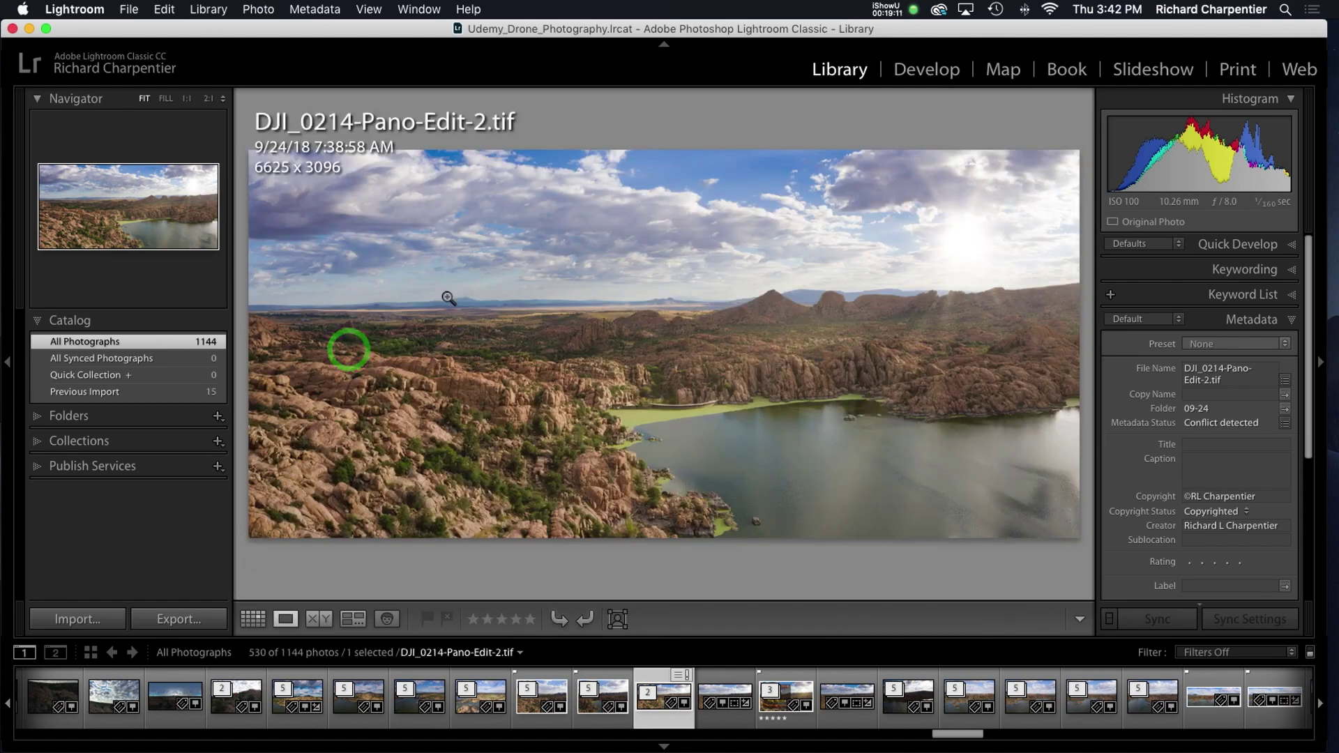
key("g")
double_click(492, 358)
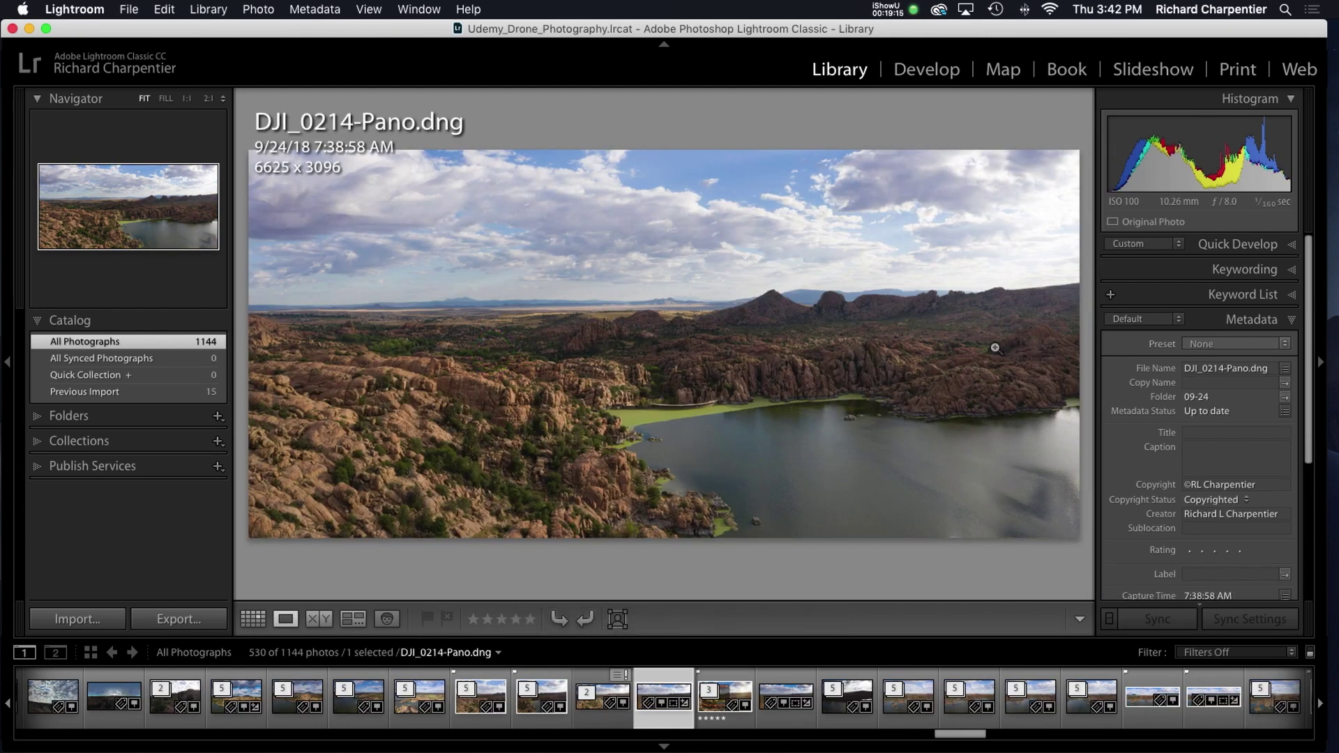
Compare DJI_0214-Pano.dng and DJI_0214-Pano-Edit-2.tif side by side with the side panels hidden.
key("g")
left_click(327, 338, "super")
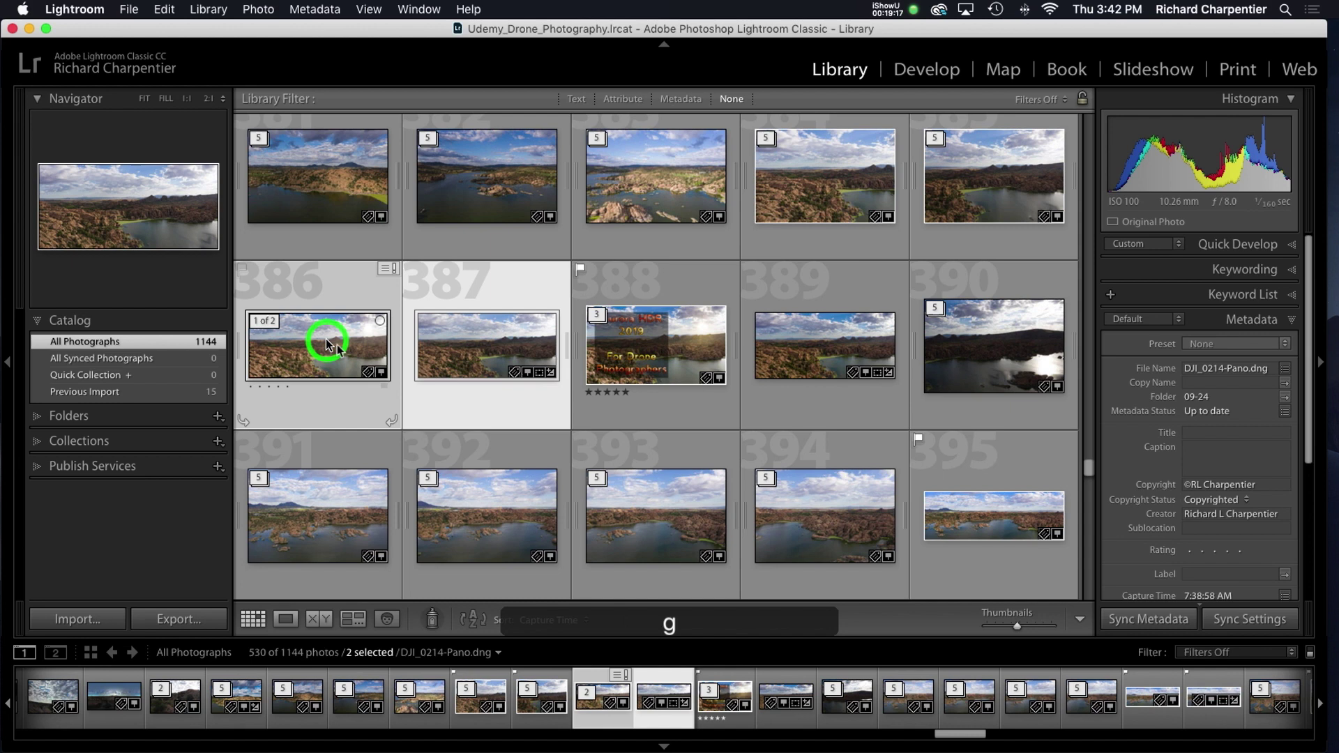
left_click(319, 619)
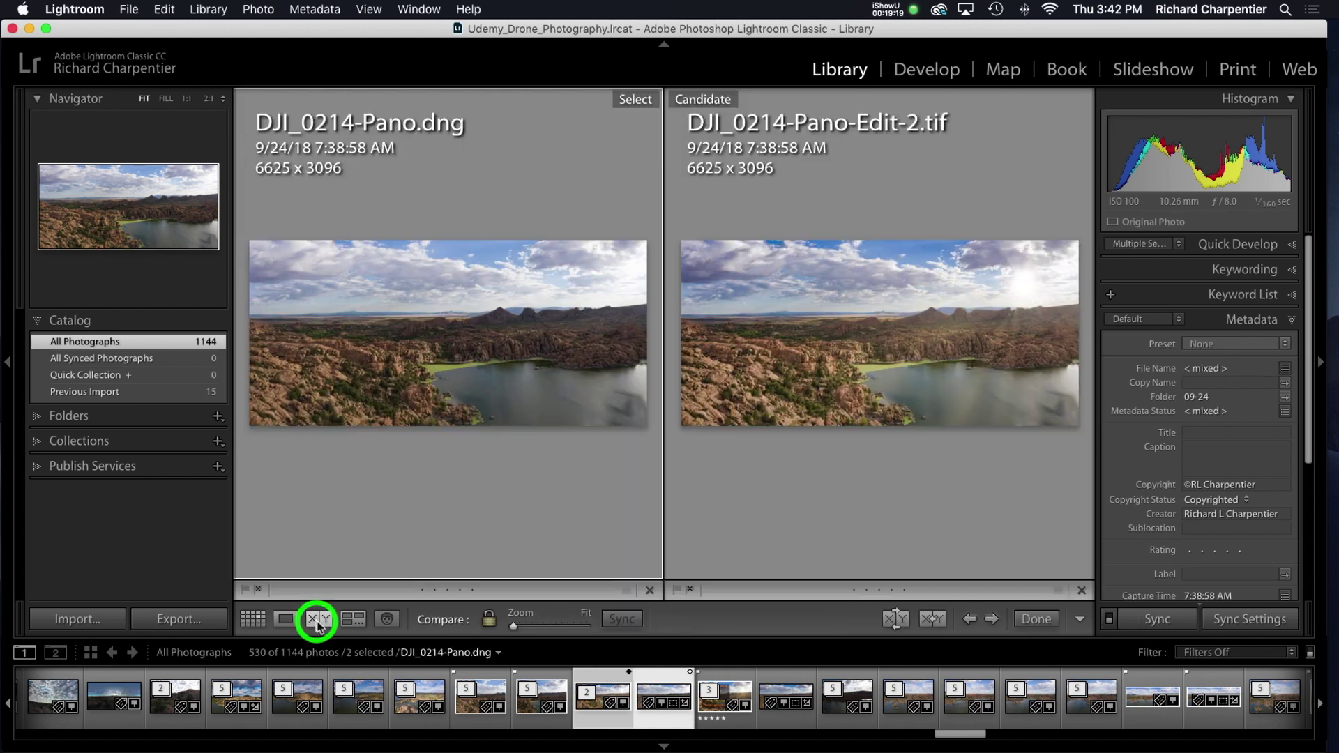
key("Tab")
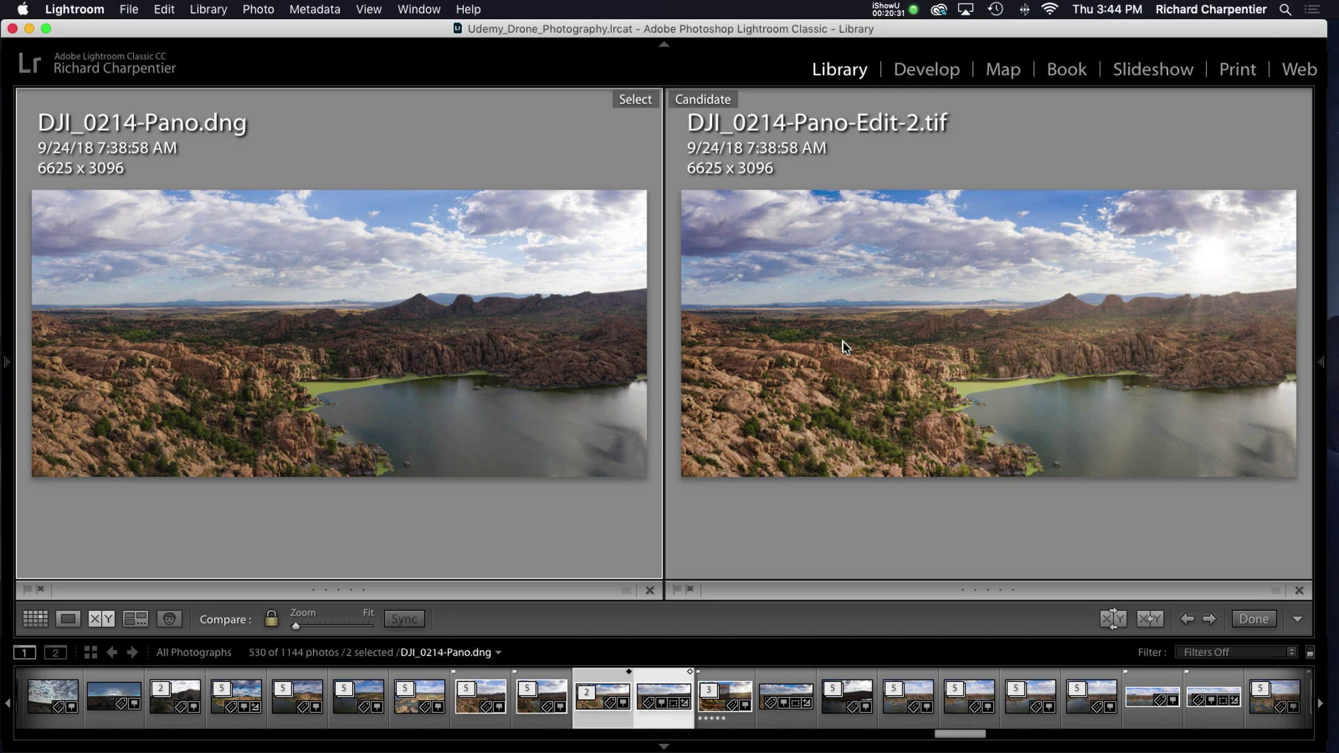
Return to the thumbnail grid with the side panels shown and browse the neighbouring photos.
key("g")
key("Tab")
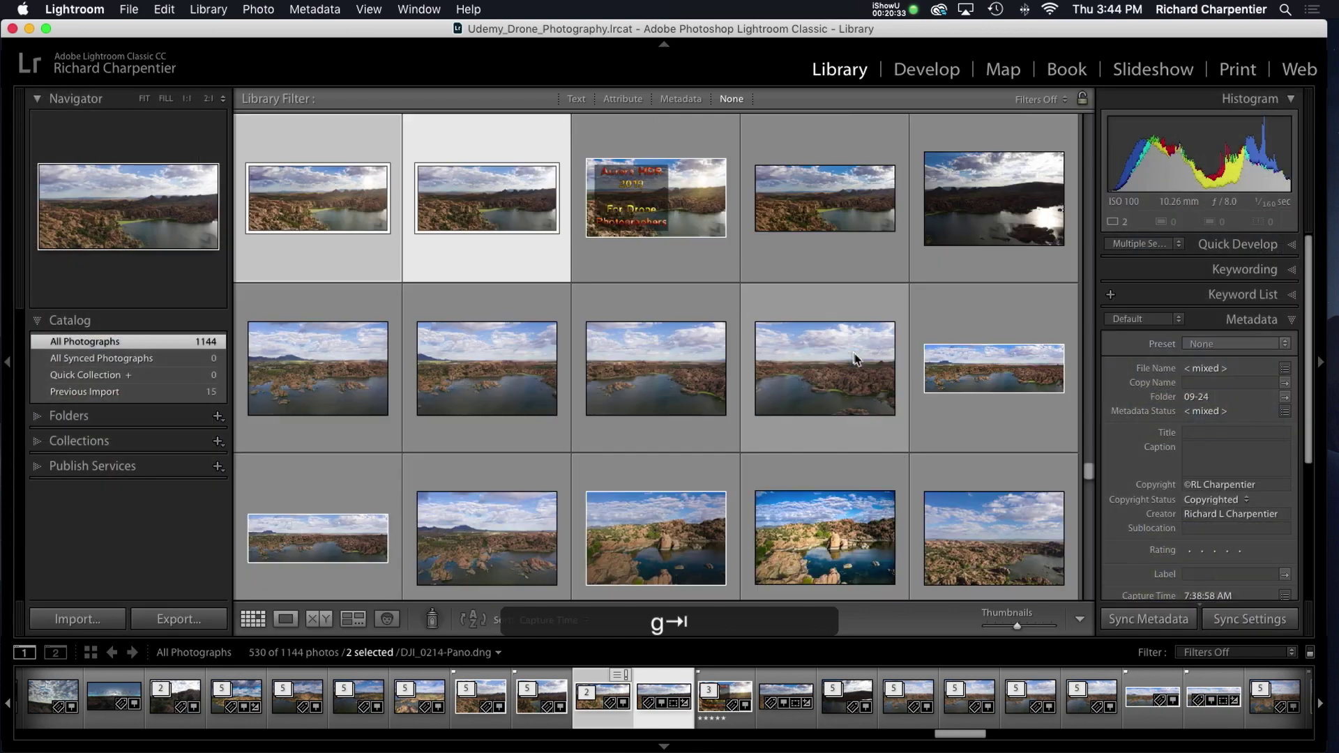
scroll(976, 379, "down", 2)
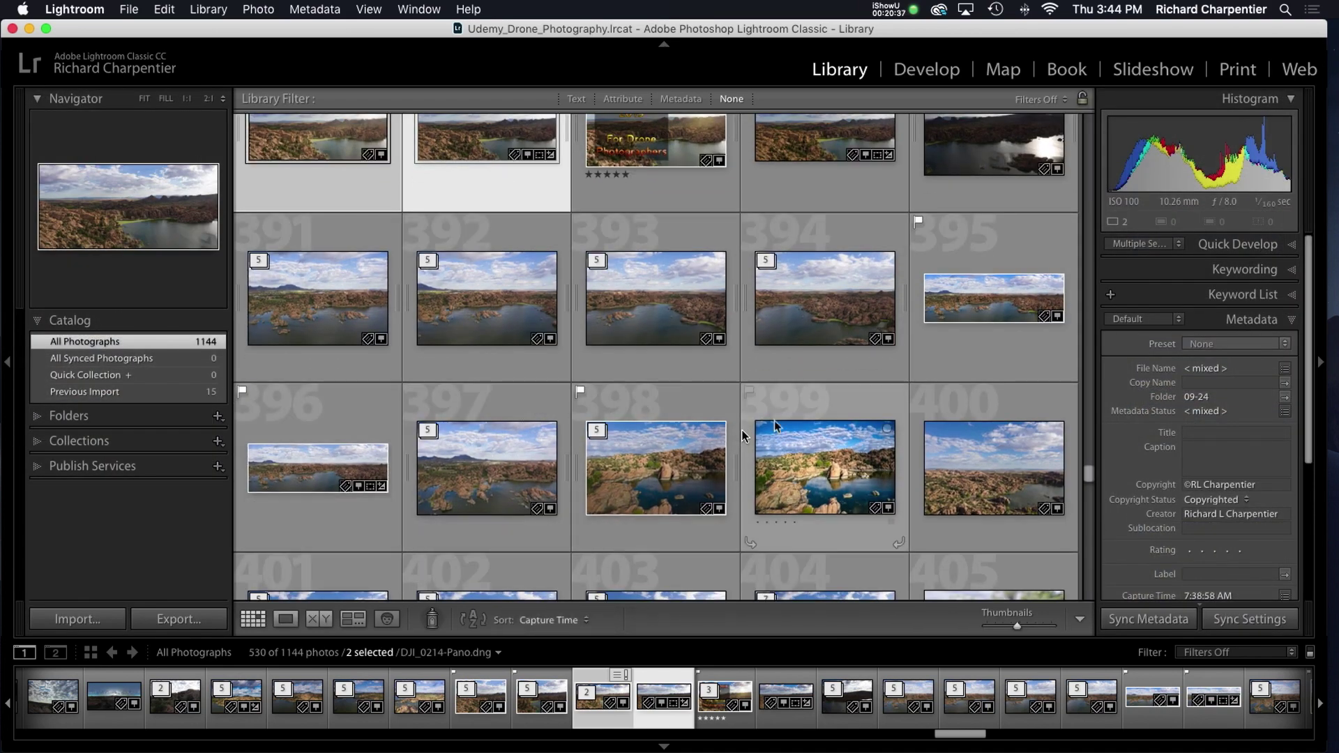
View DJI_0214-Pano-Edit-2.tif and DJI_0215-HDR-Pano.dng enlarged one after the other, returning to the thumbnail grid.
scroll(933, 380, "up", 3)
double_click(320, 290)
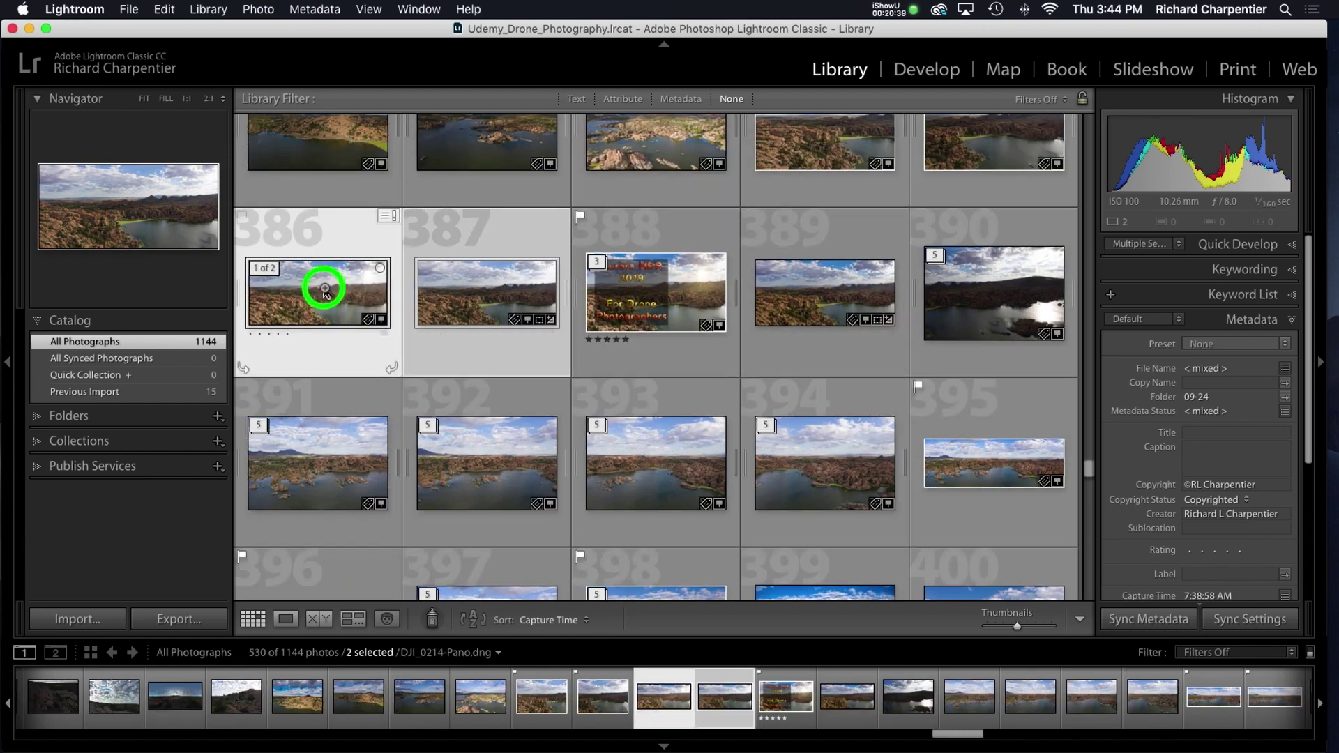
key("g")
double_click(818, 292)
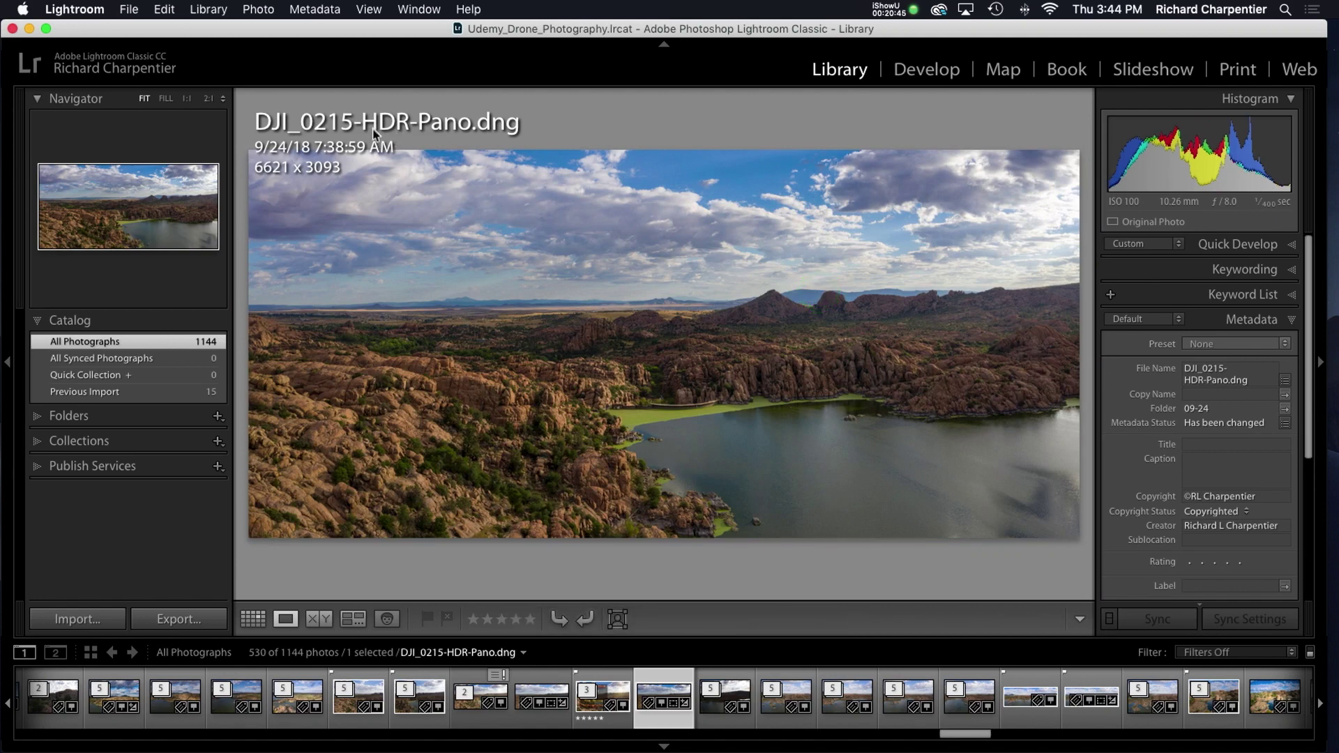
key("g")
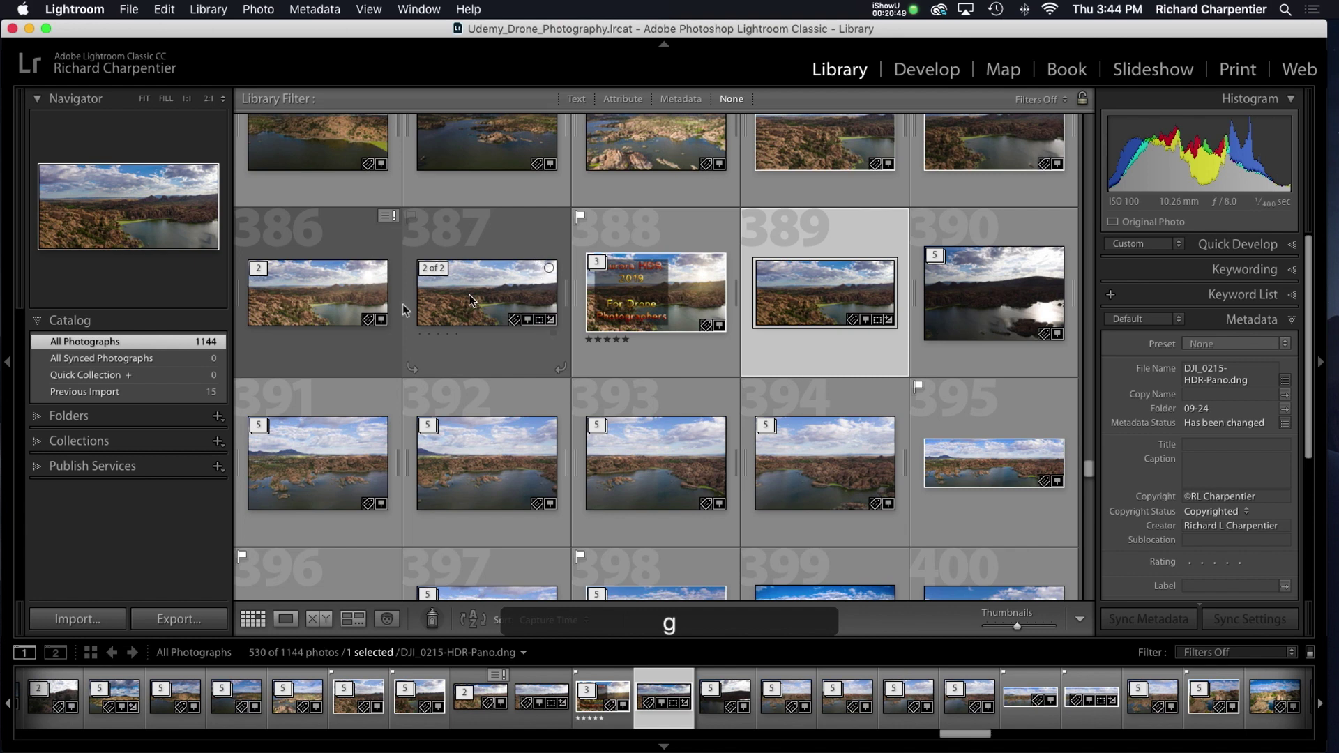
Compare DJI_0215-HDR-Pano.dng and DJI_0214-Pano-Edit-2.tif side by side with the side panels hidden, and return to the grid with the panels shown.
left_click(326, 297, "super")
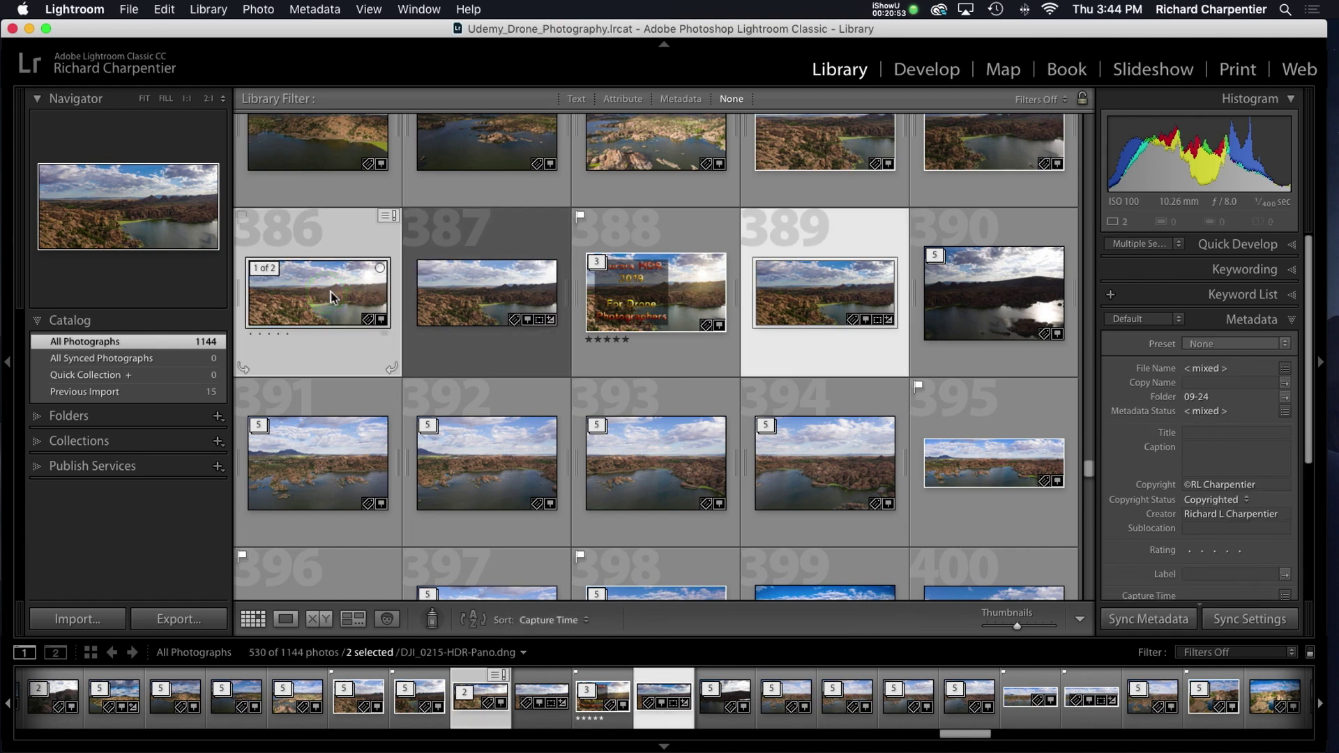
left_click(320, 619)
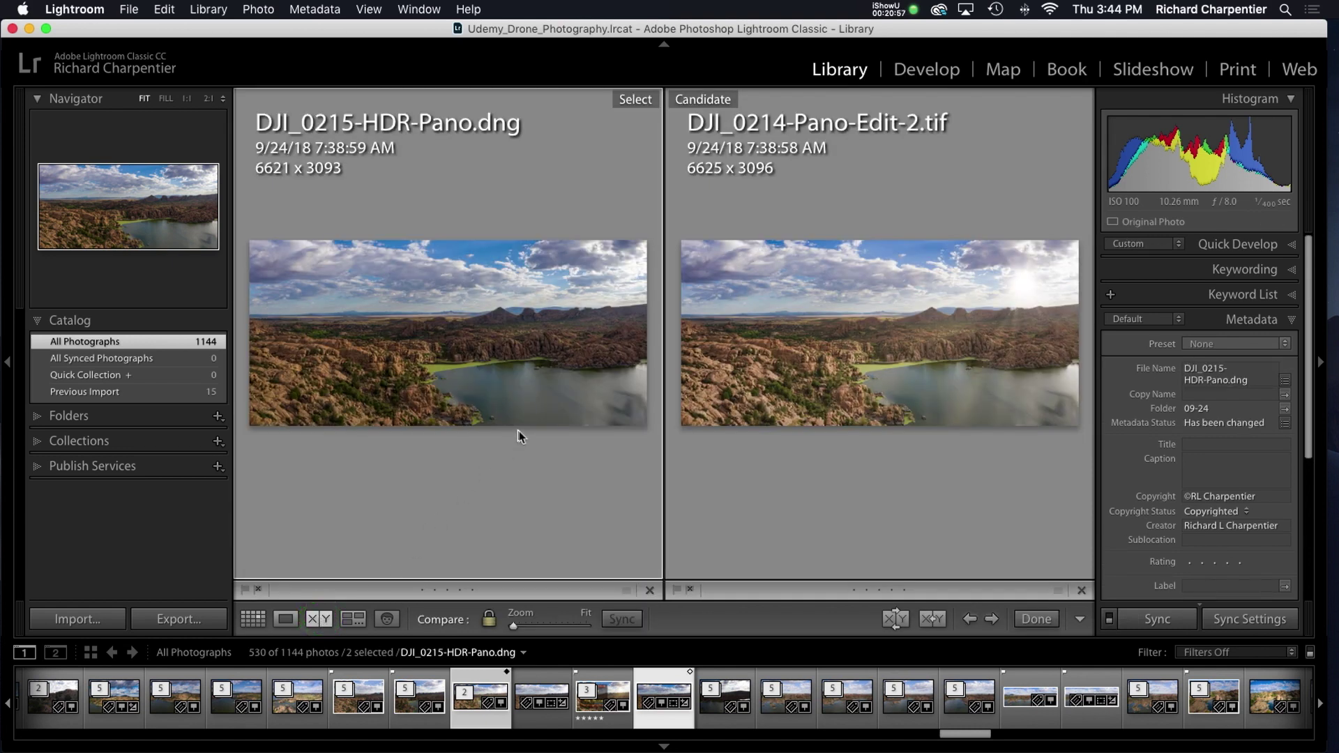
key("Tab")
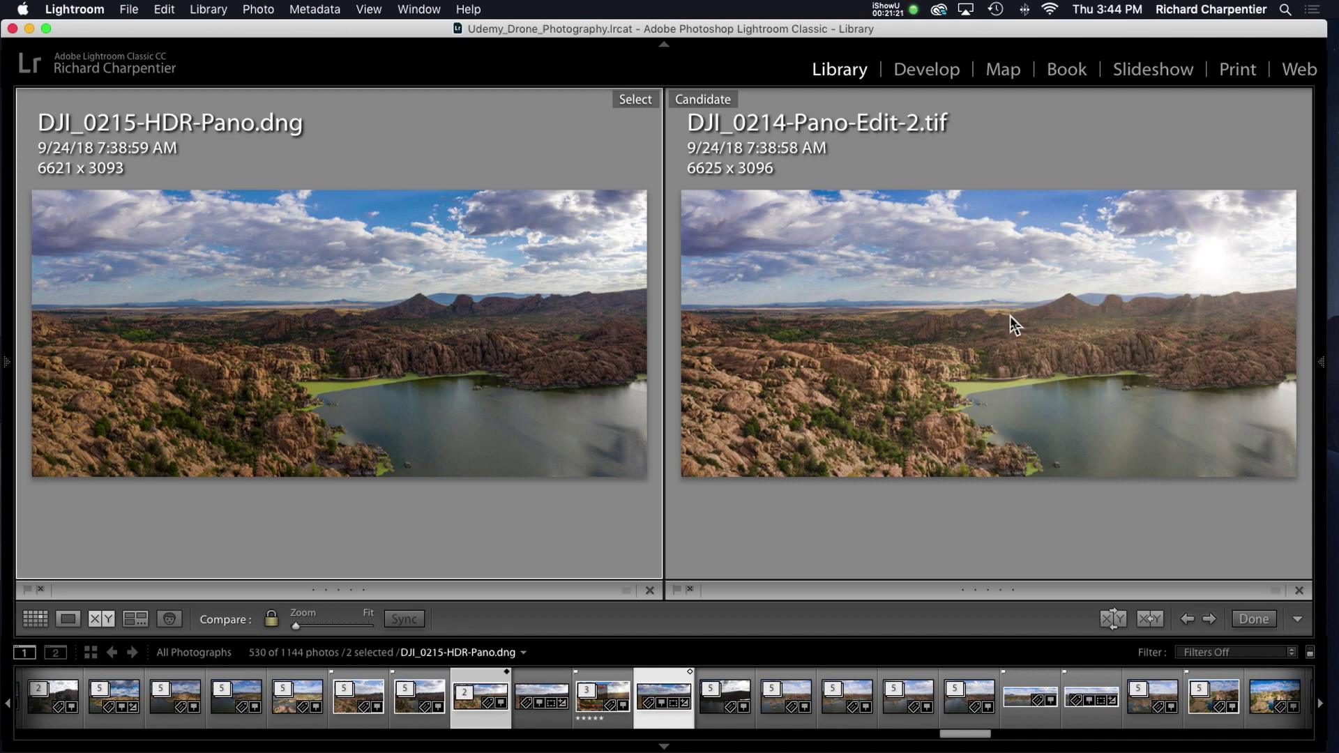
key("g")
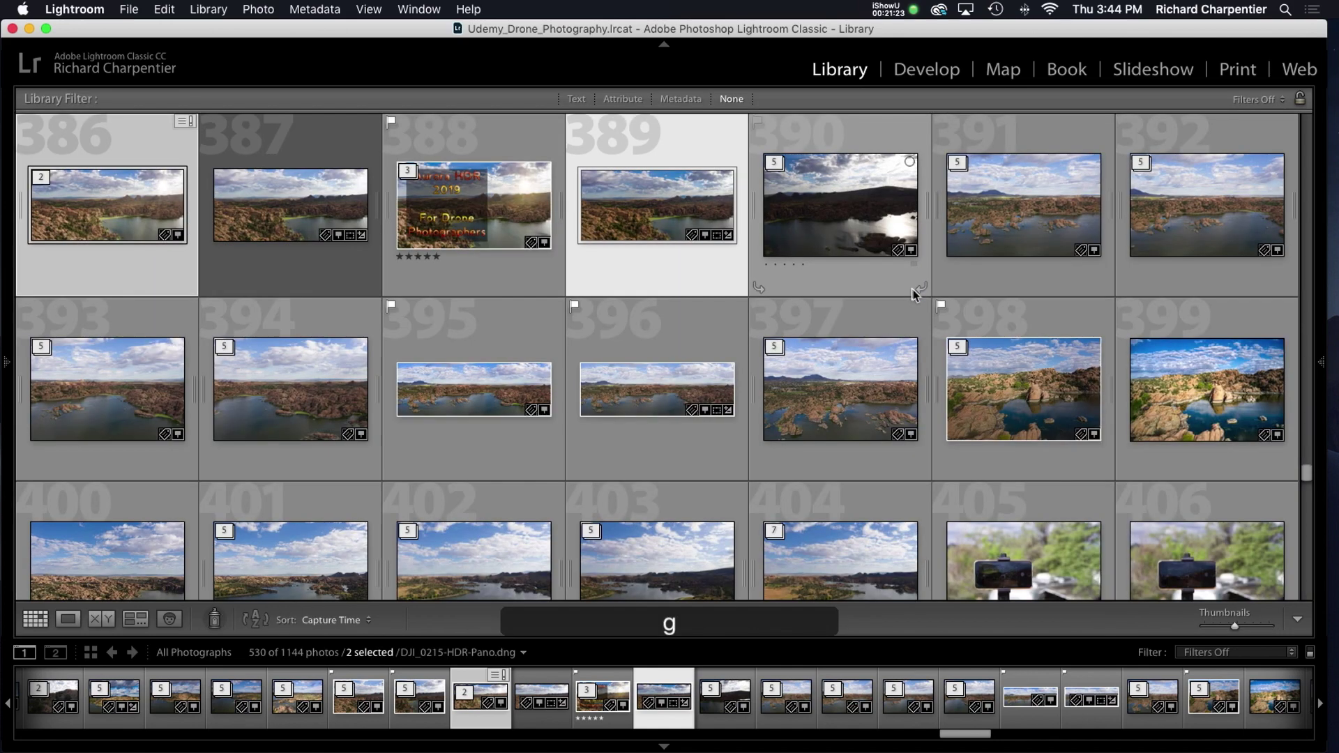
key("Tab")
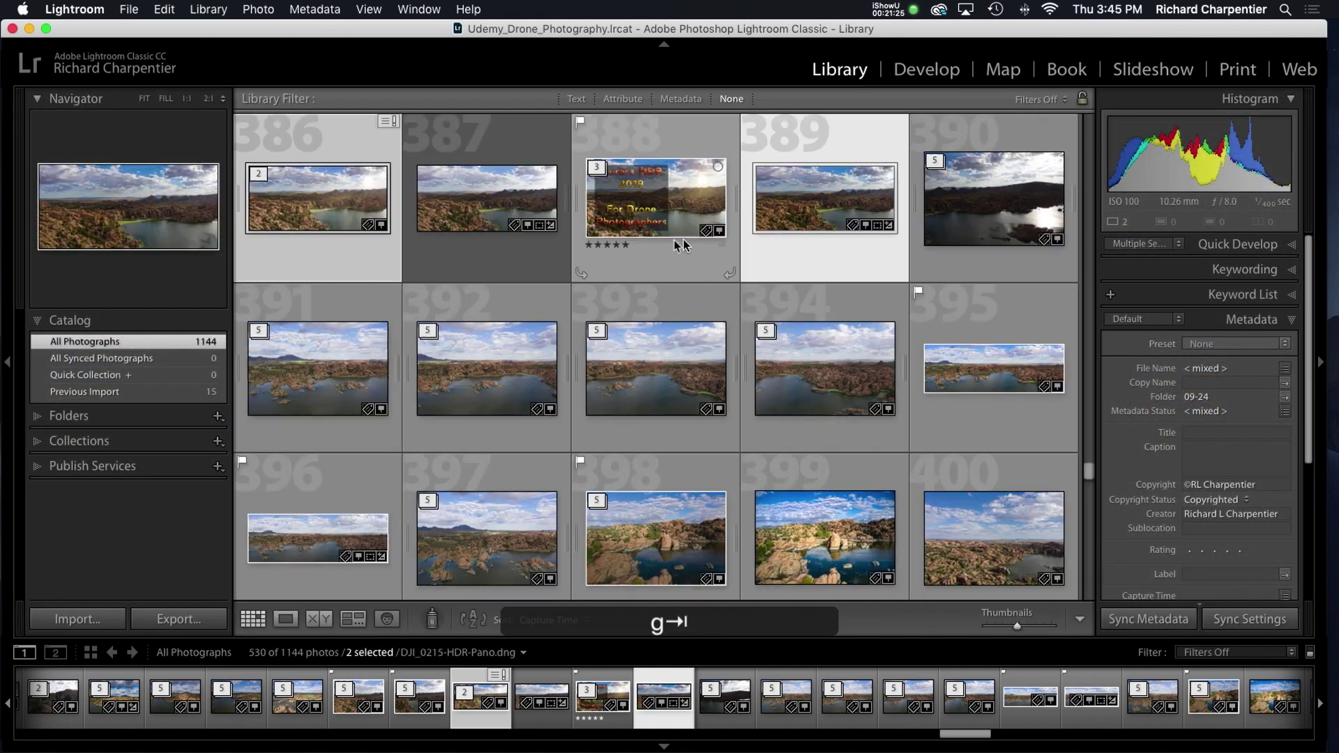
Select DJI_0214-Pano-Edit-2.tif alone in the grid, view it full screen, and exit the full-screen preview.
scroll(491, 236, "up", 2)
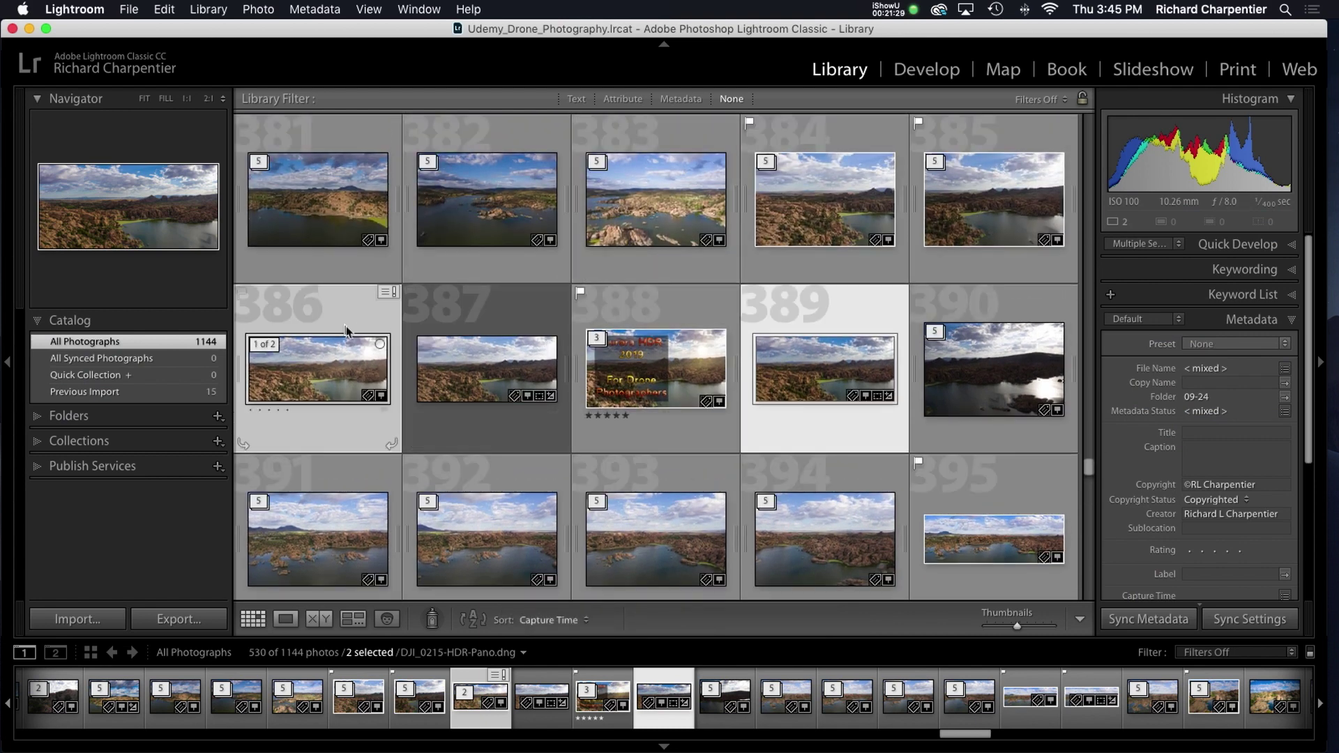
left_click(448, 374)
left_click(344, 362)
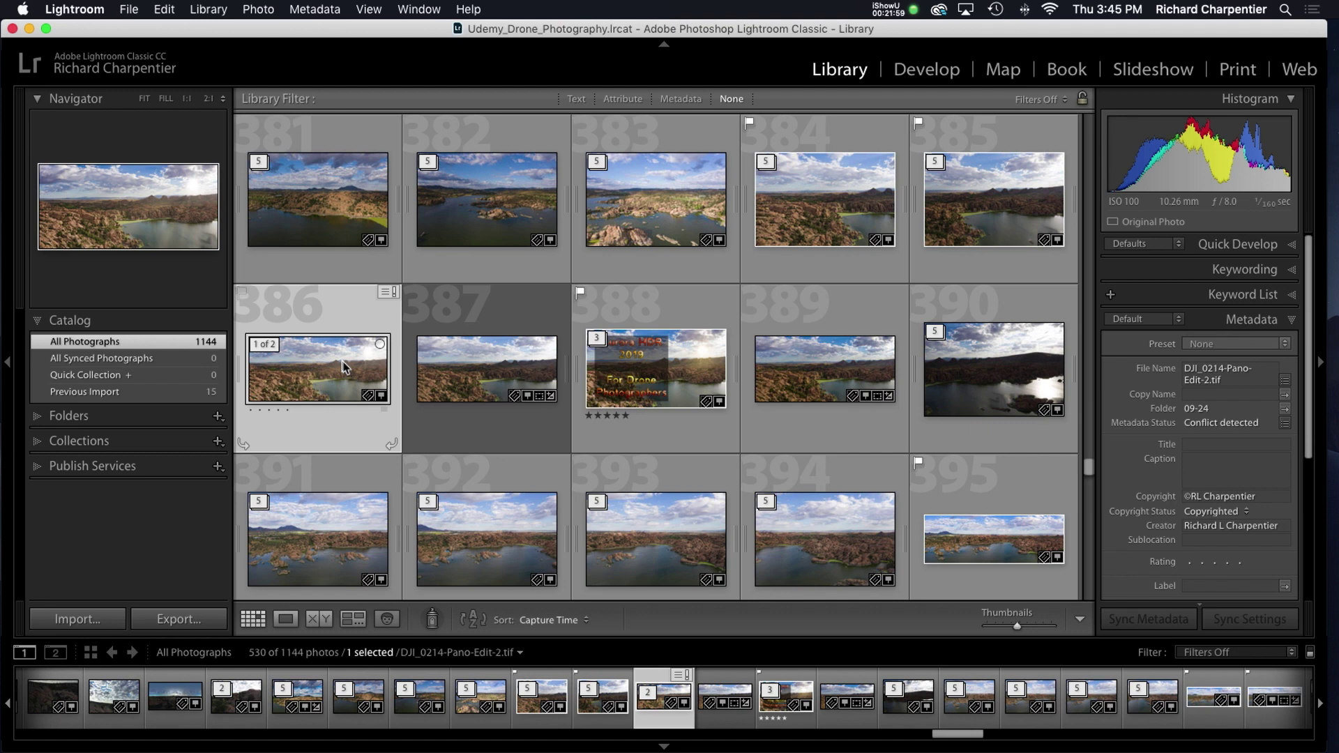
double_click(343, 367)
key("f")
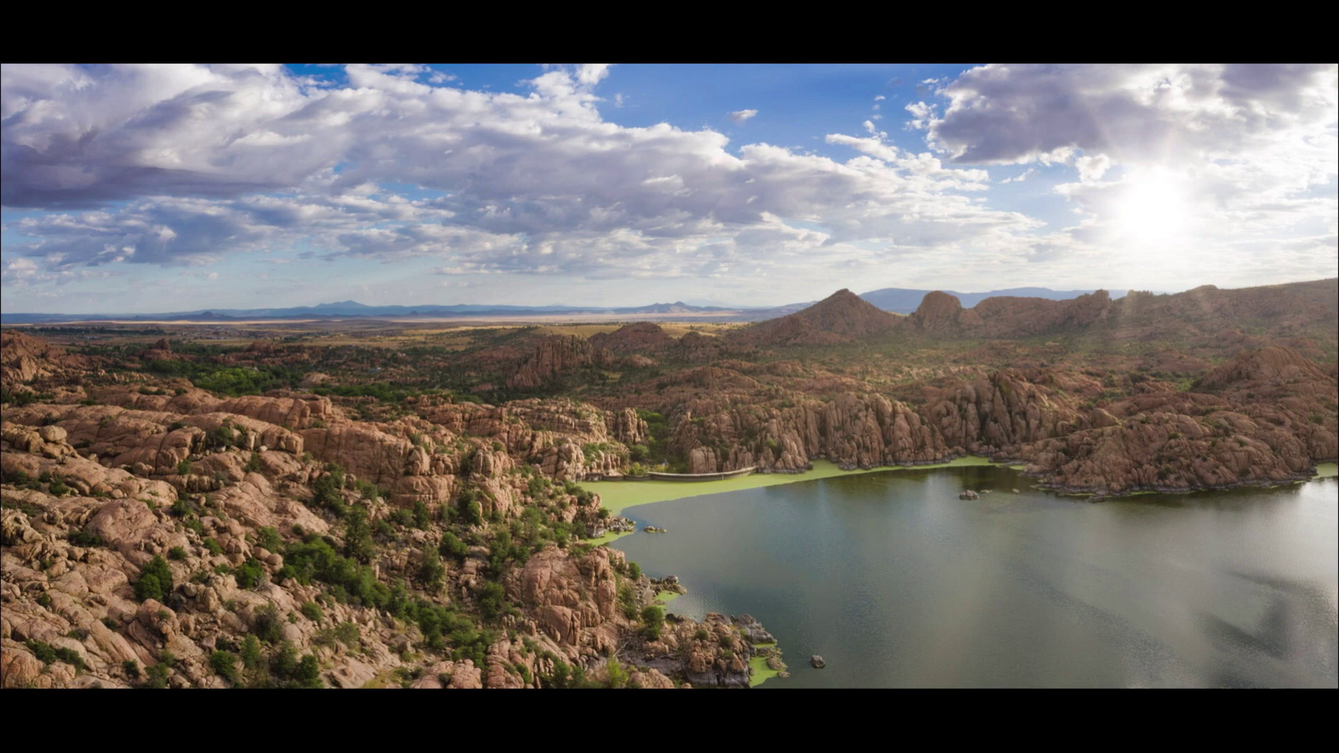
key("f")
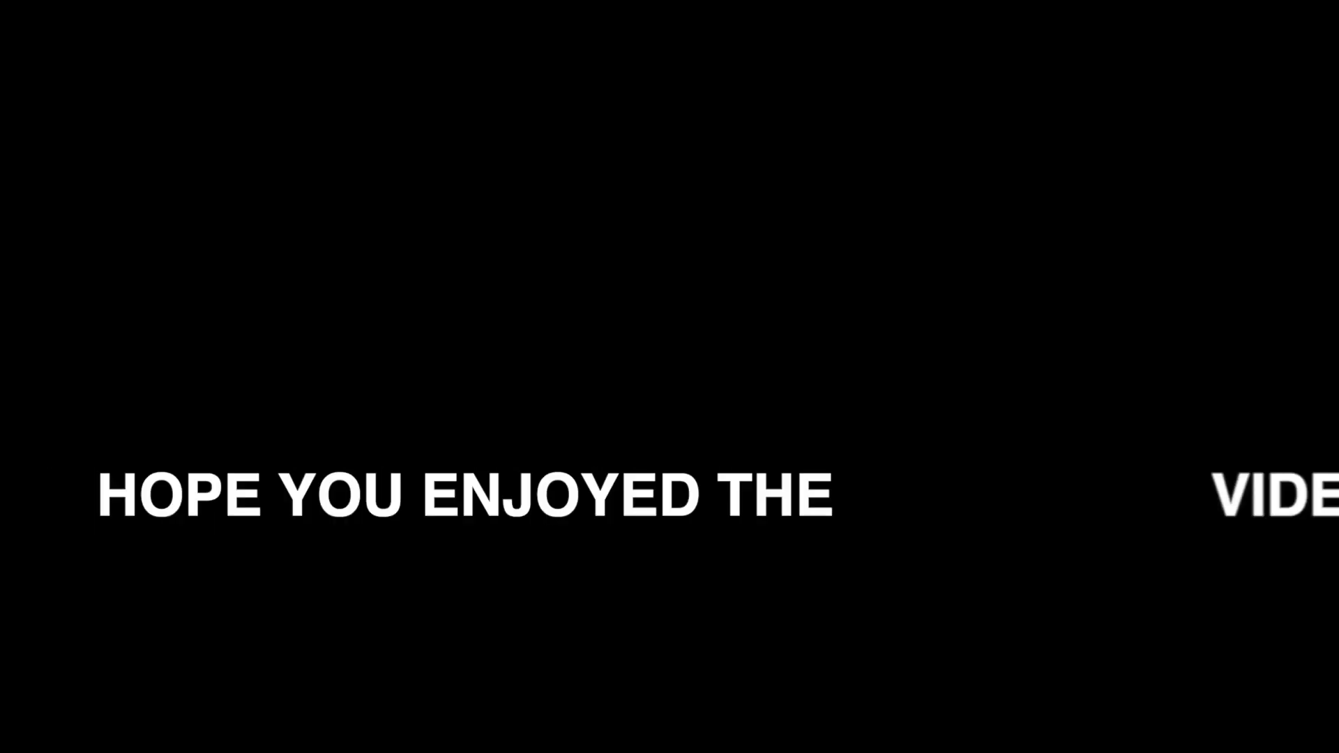